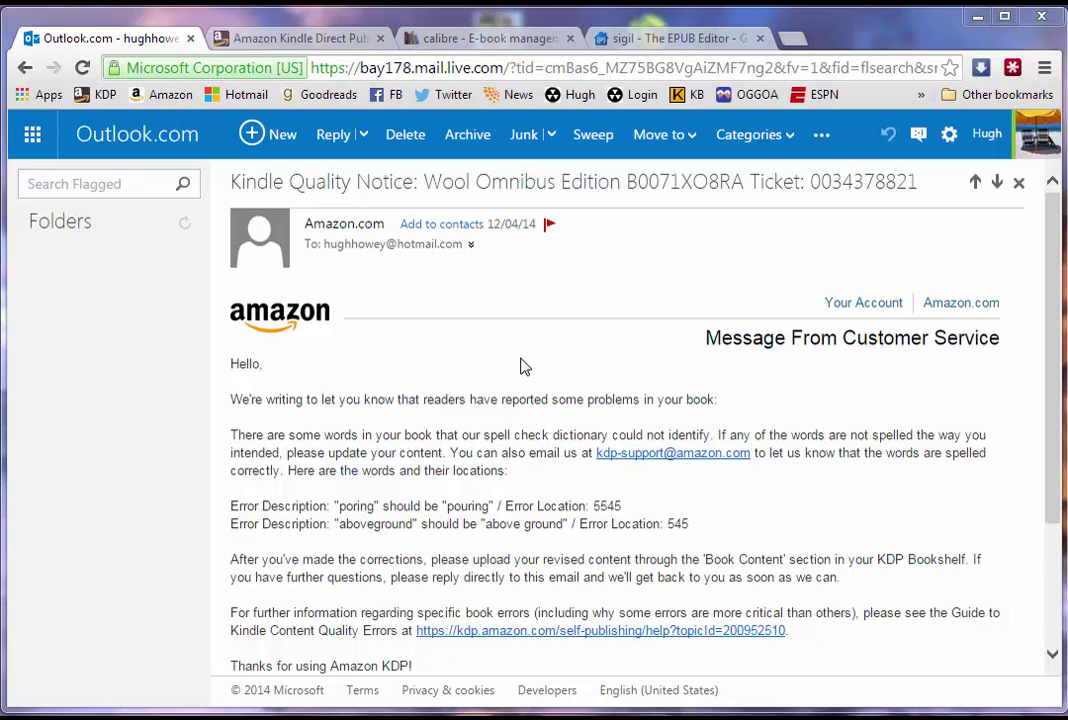
- View the calibre and Sigil web pages and return to the Kindle Quality Notice e-mail
click(490, 40)
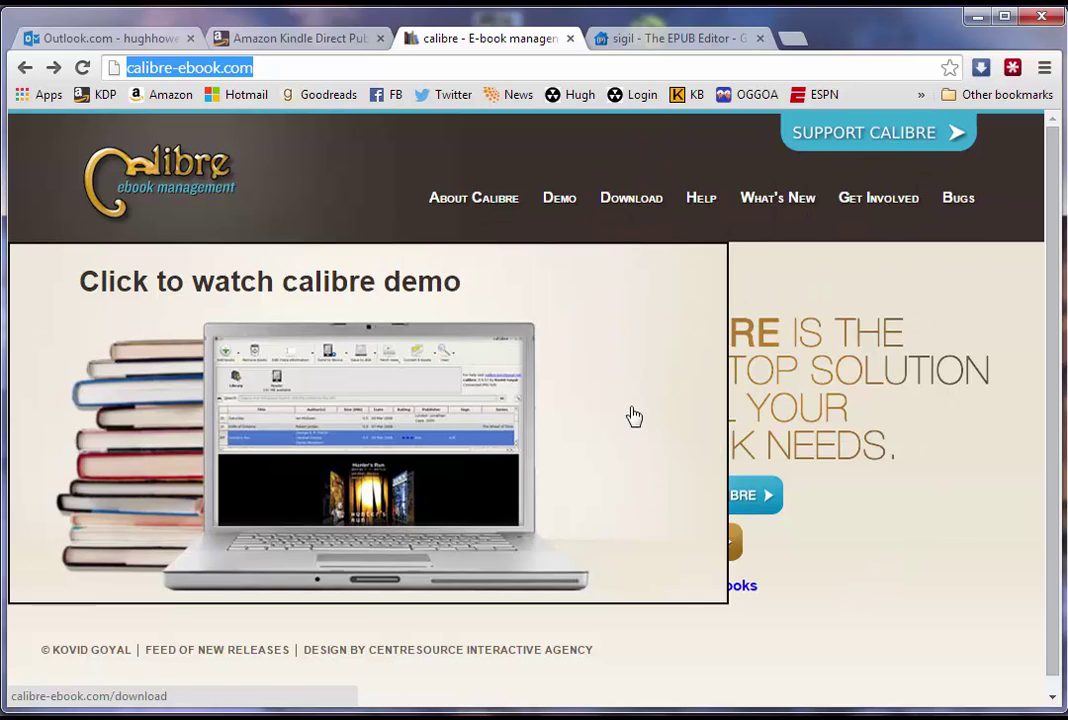
click(660, 45)
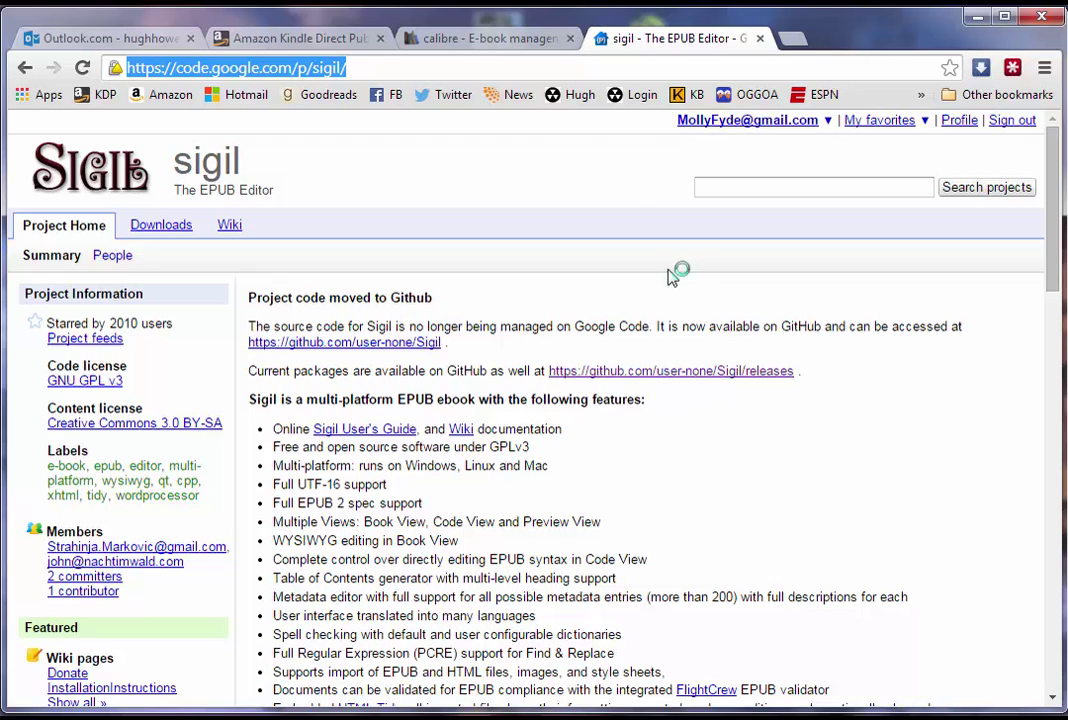
click(510, 42)
click(108, 40)
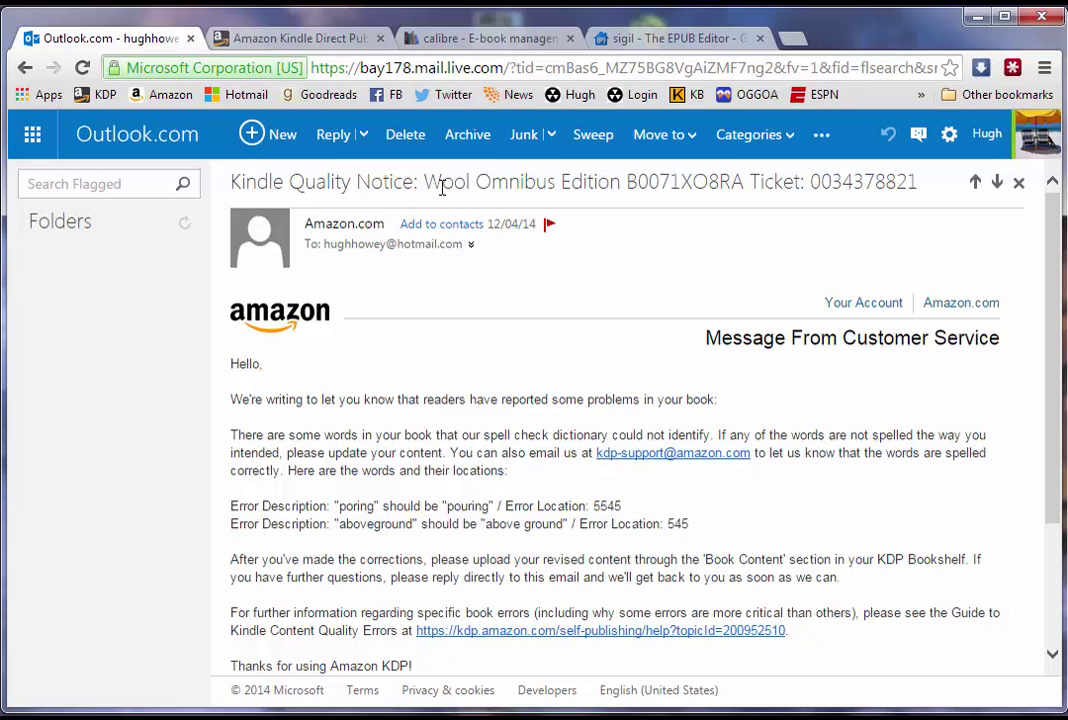
- Identify the affected book in the quality notice's subject line by its title and ASIN
double_click(680, 183)
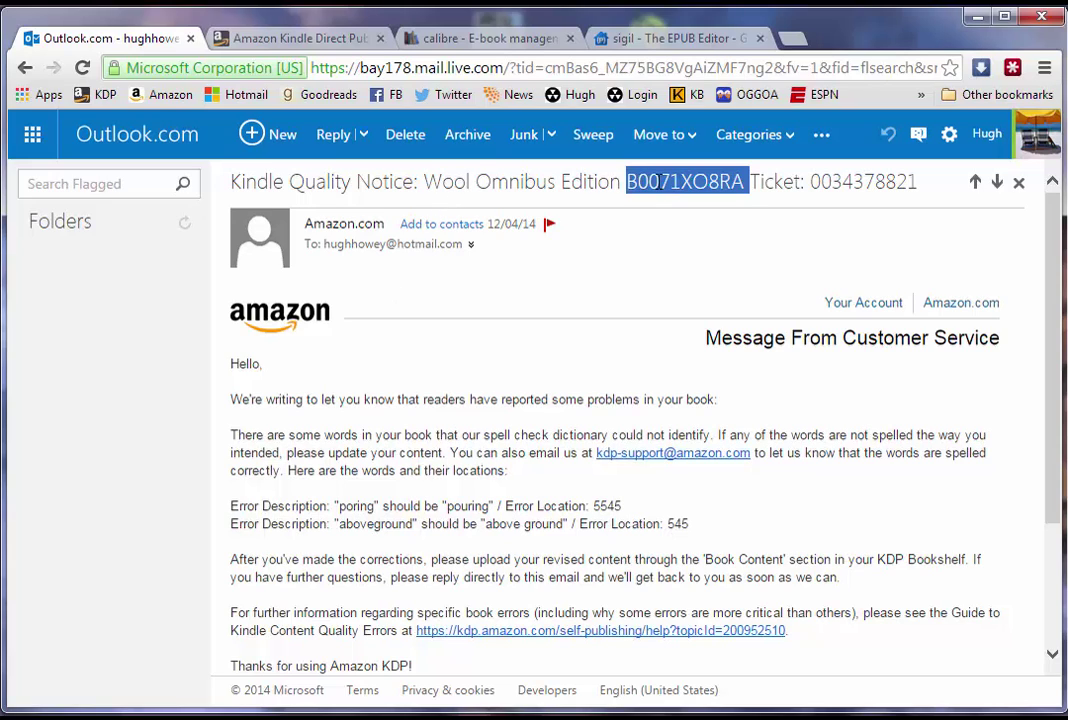
click(714, 182)
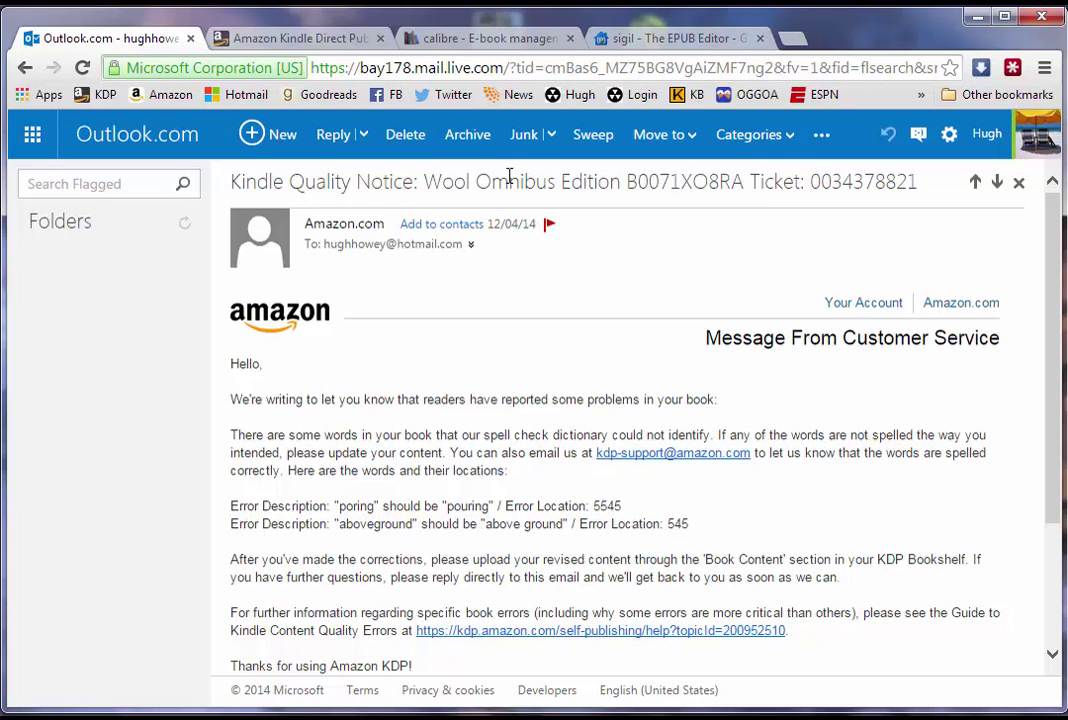
drag(423, 182, 613, 182)
double_click(668, 184)
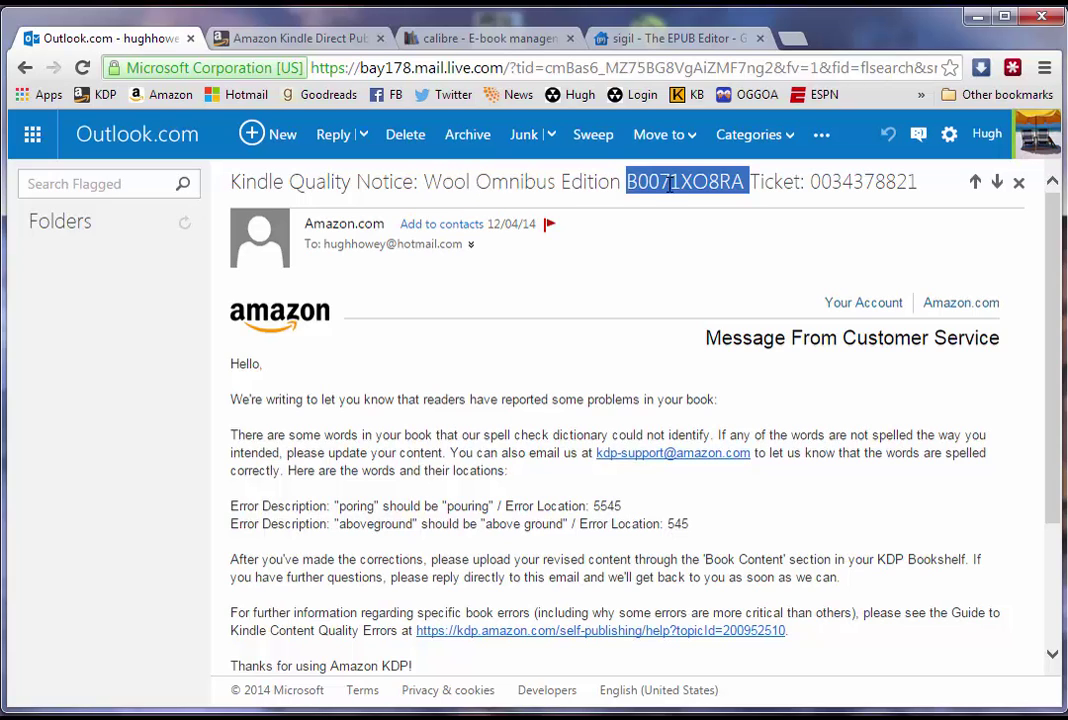
click(670, 184)
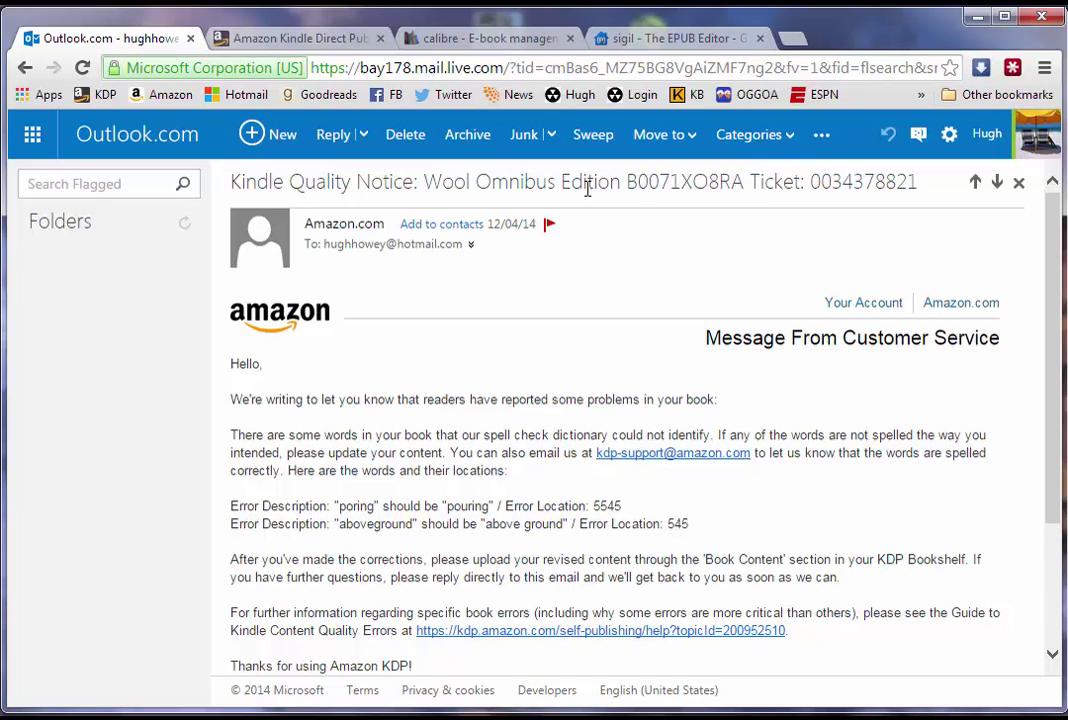
double_click(675, 181)
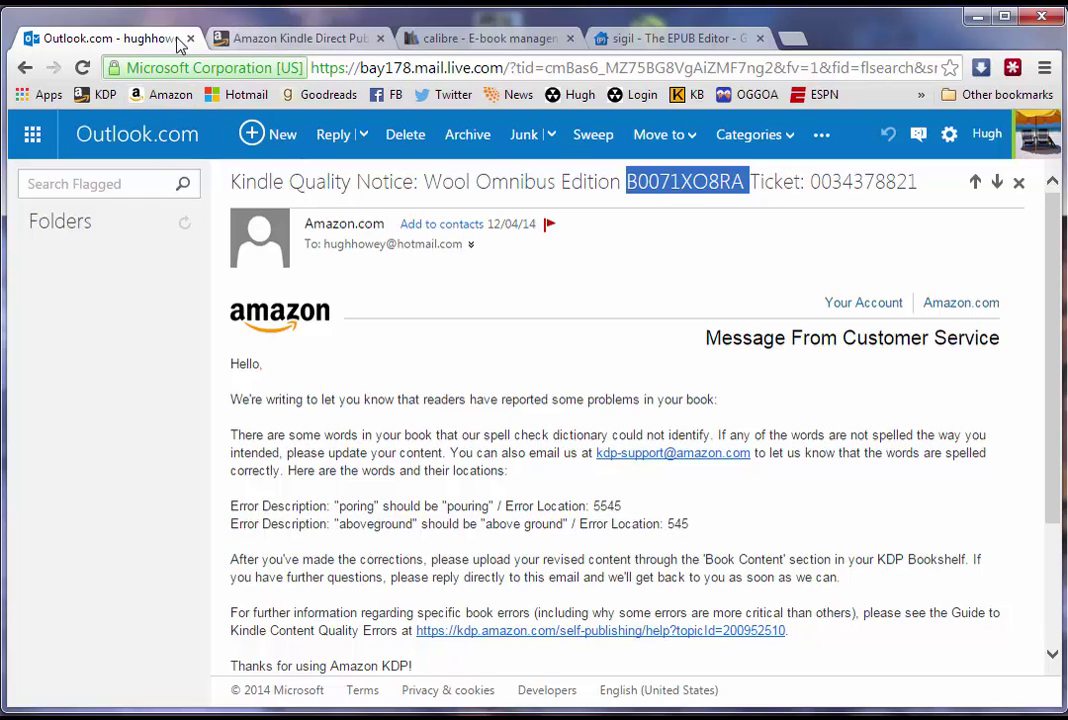
- Find Wool Omnibus Edition by its ASIN on page 2 of the Kindle Direct Publishing Bookshelf and open its title setup
click(279, 41)
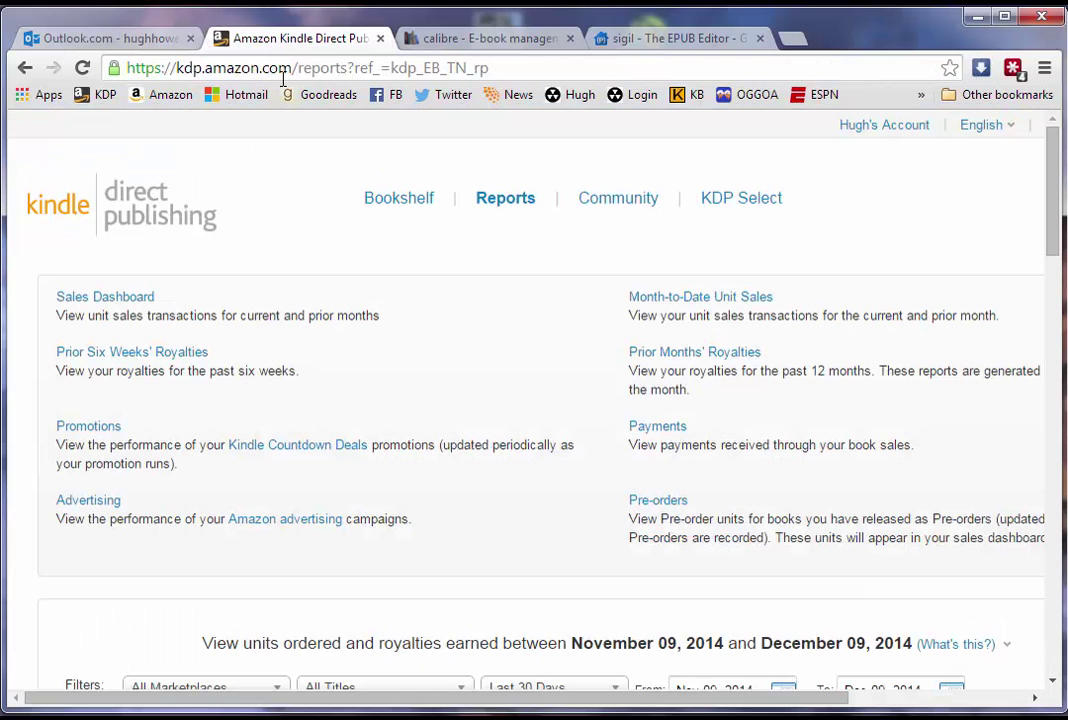
click(395, 205)
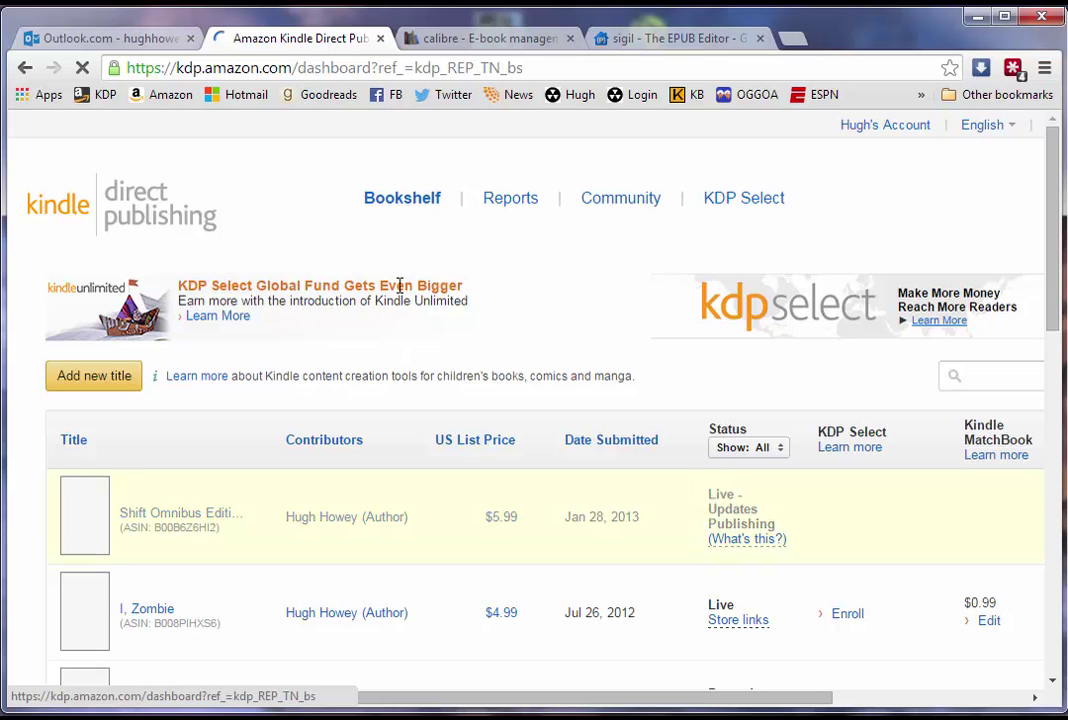
scroll(390, 340, down, 5)
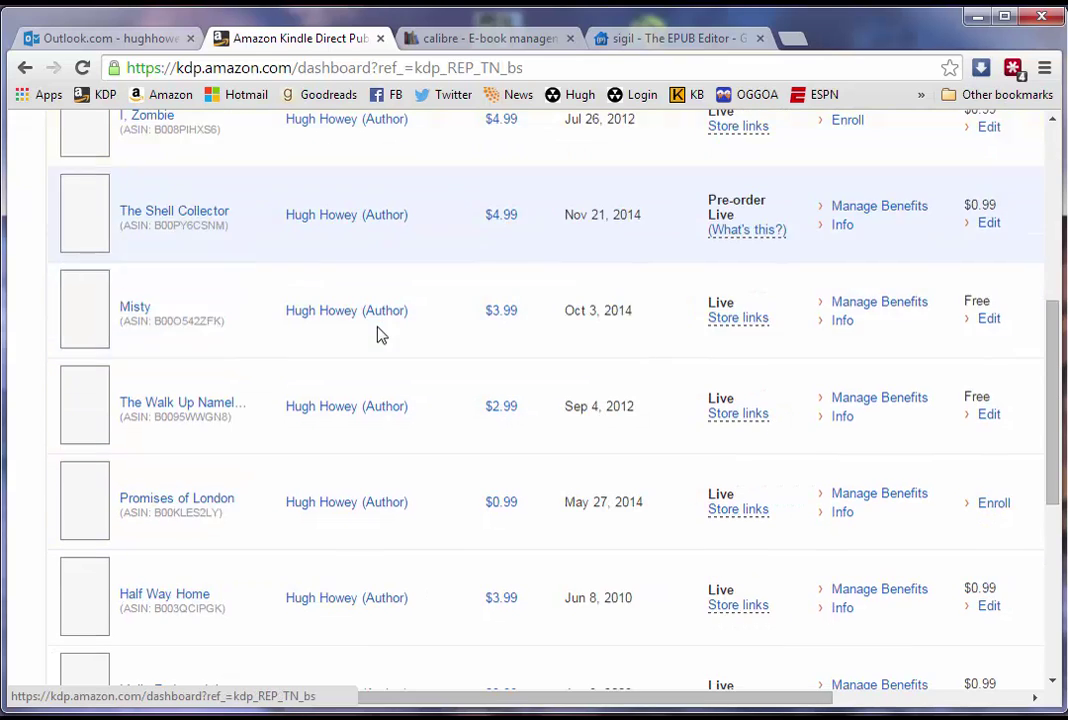
scroll(380, 335, down, 4)
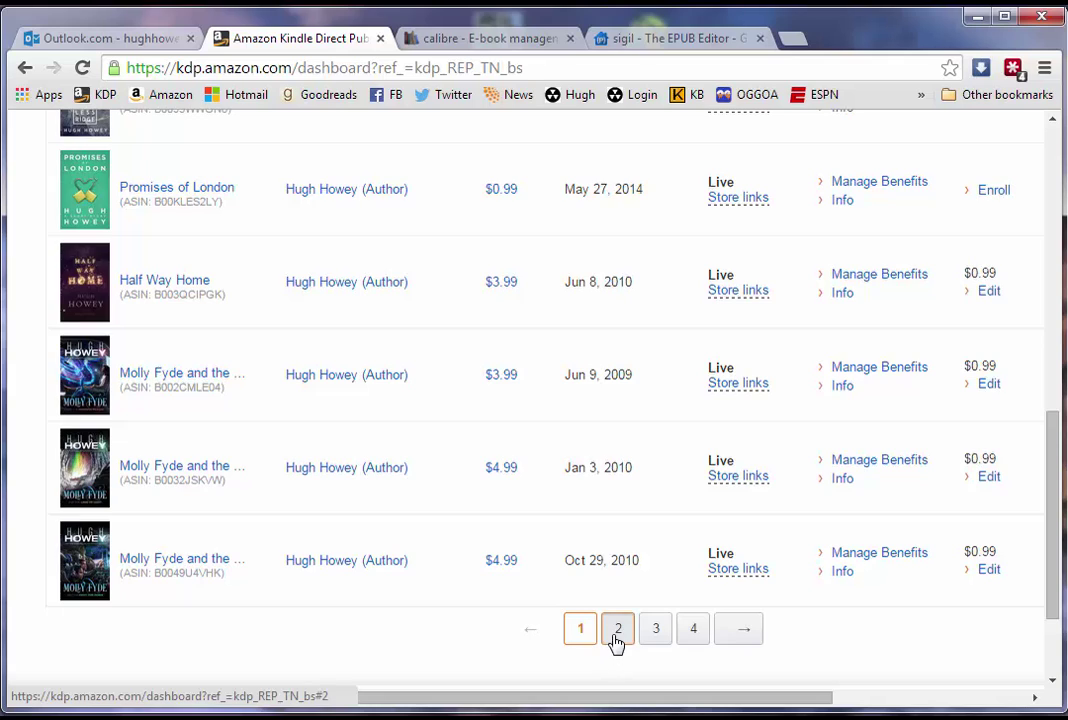
click(616, 634)
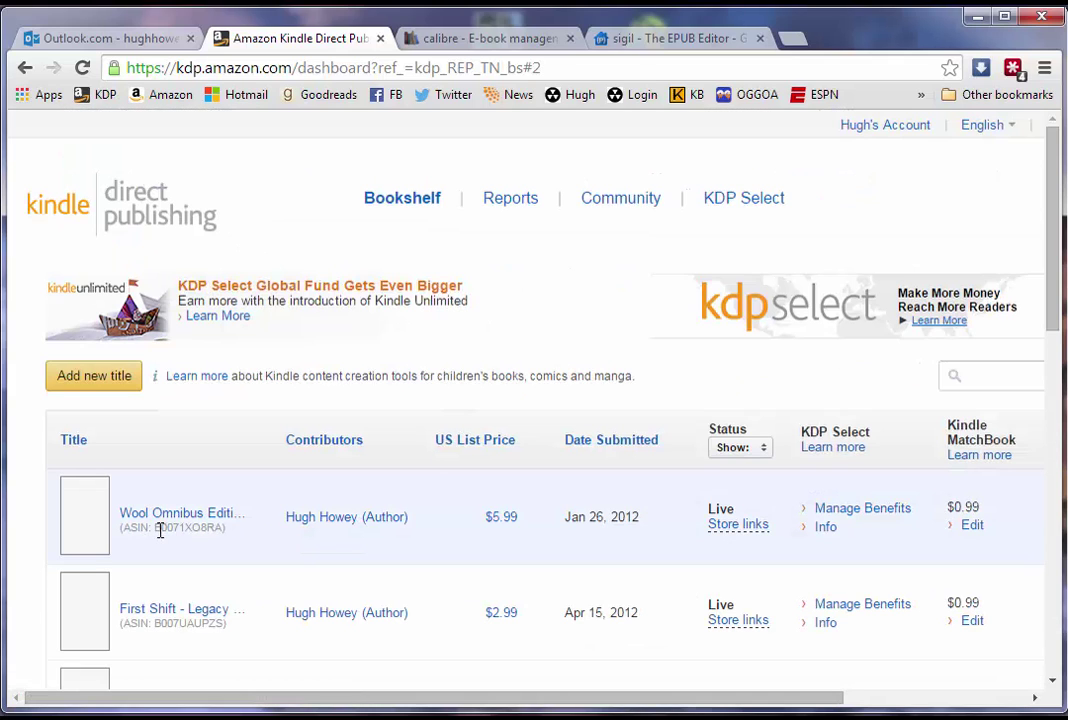
double_click(160, 530)
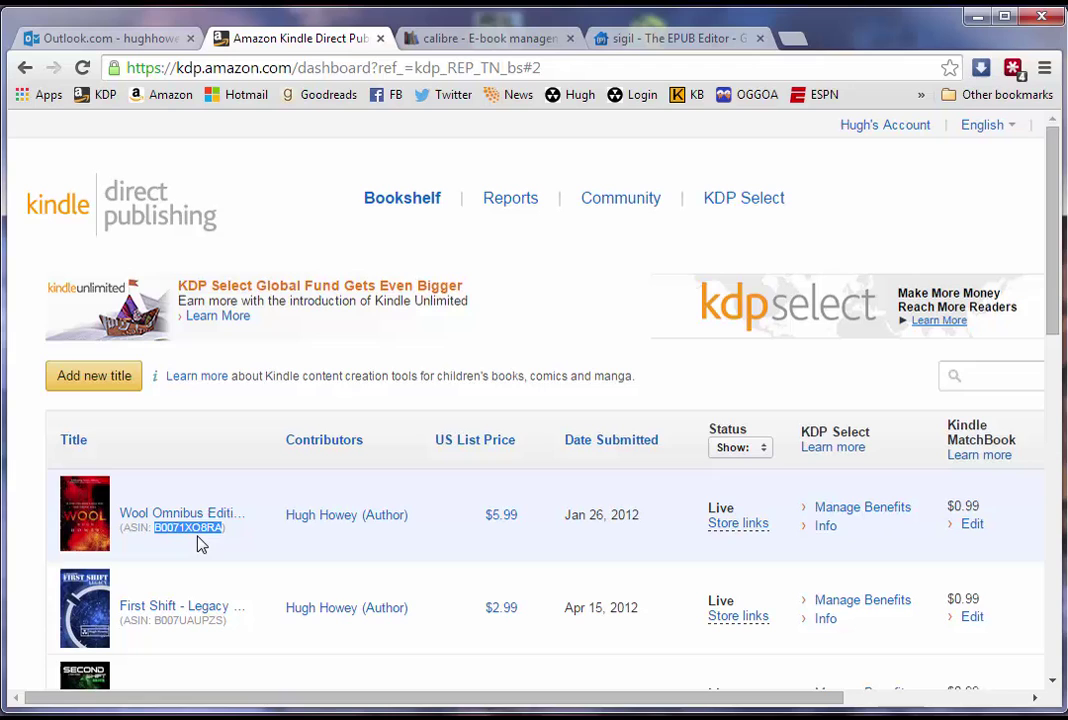
click(145, 517)
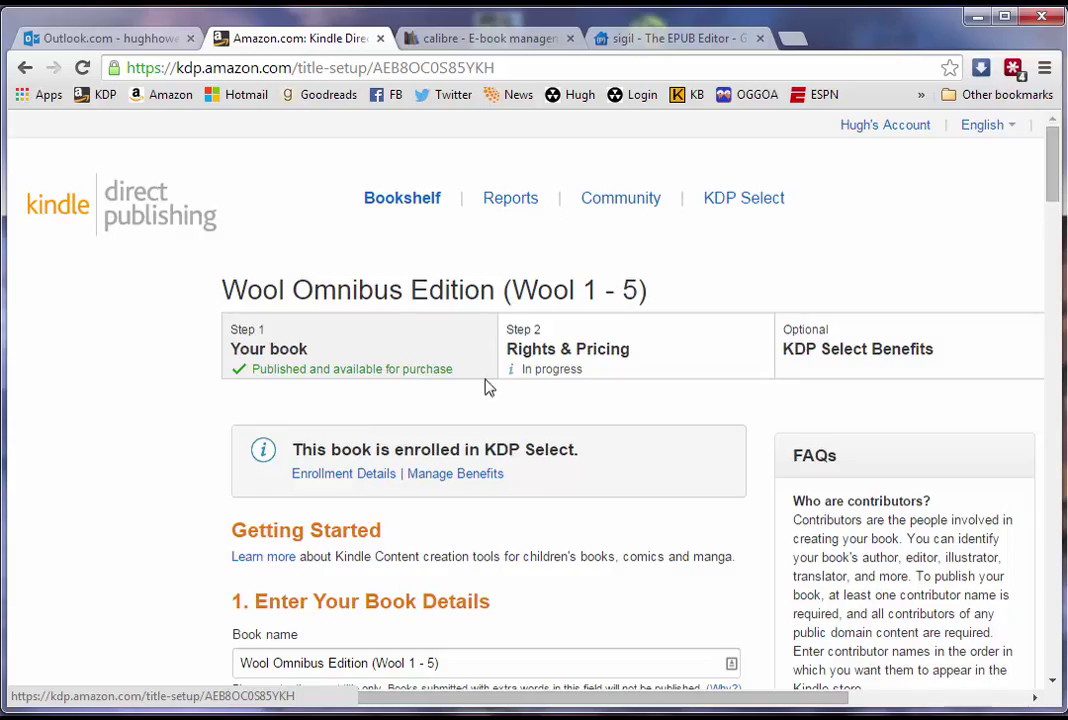
- Download the book preview file of Wool Omnibus Edition from the Downloadable Previewer section
scroll(593, 289, down, 4)
scroll(555, 288, down, 10)
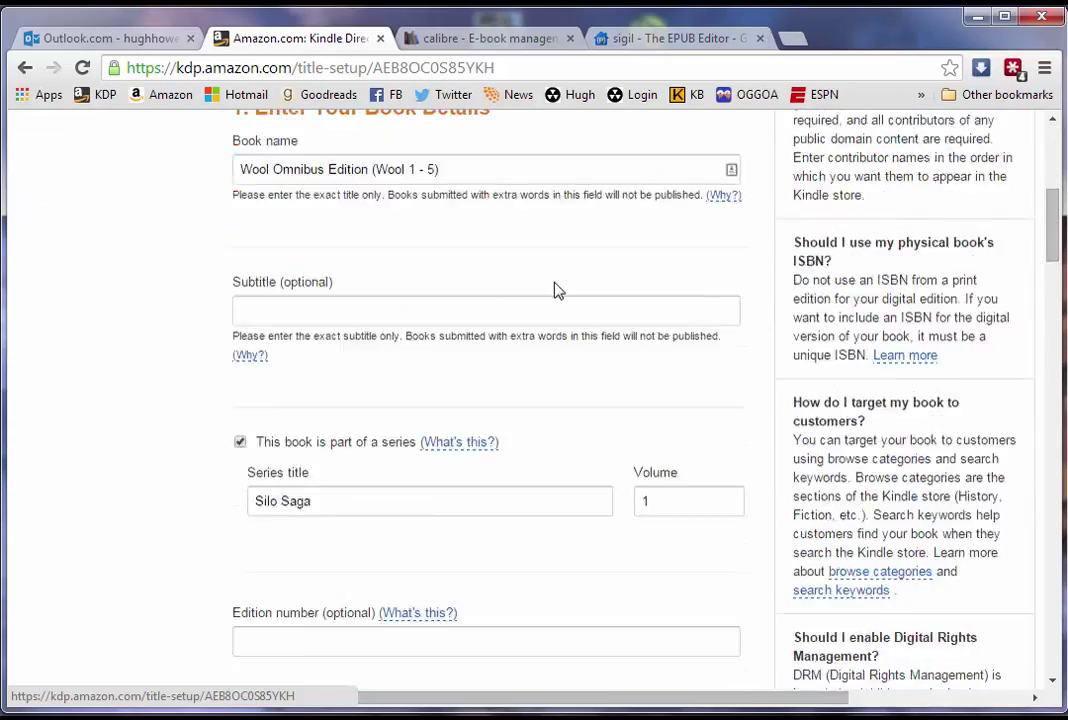
scroll(557, 285, down, 8)
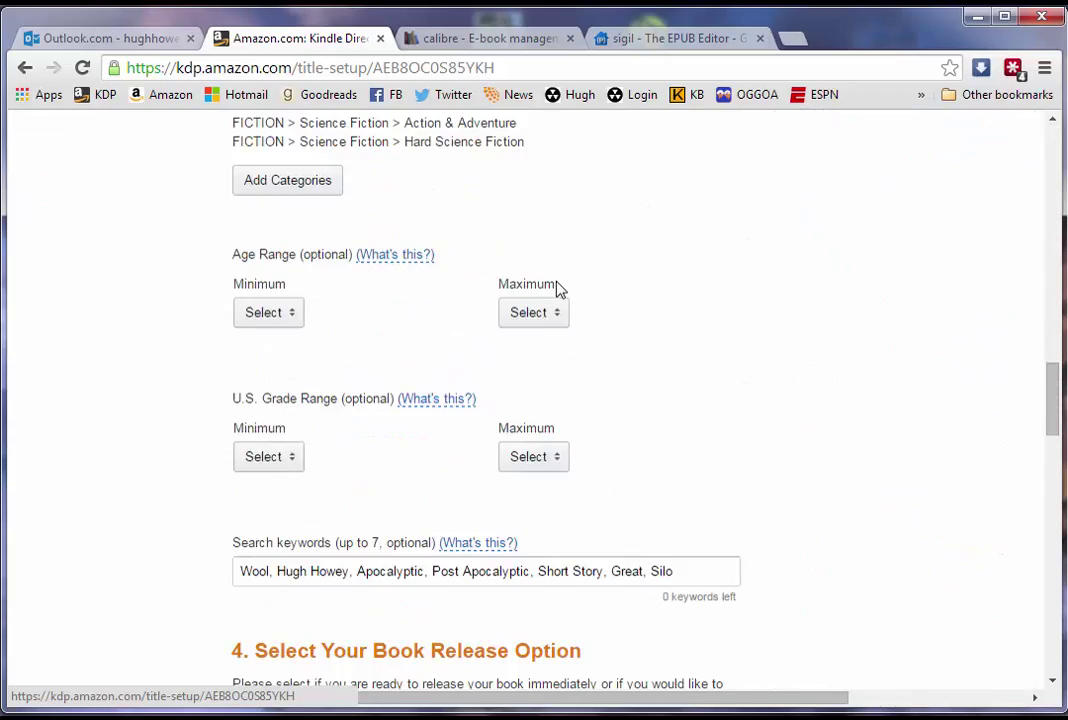
scroll(140, 450, down, 4)
scroll(148, 448, down, 6)
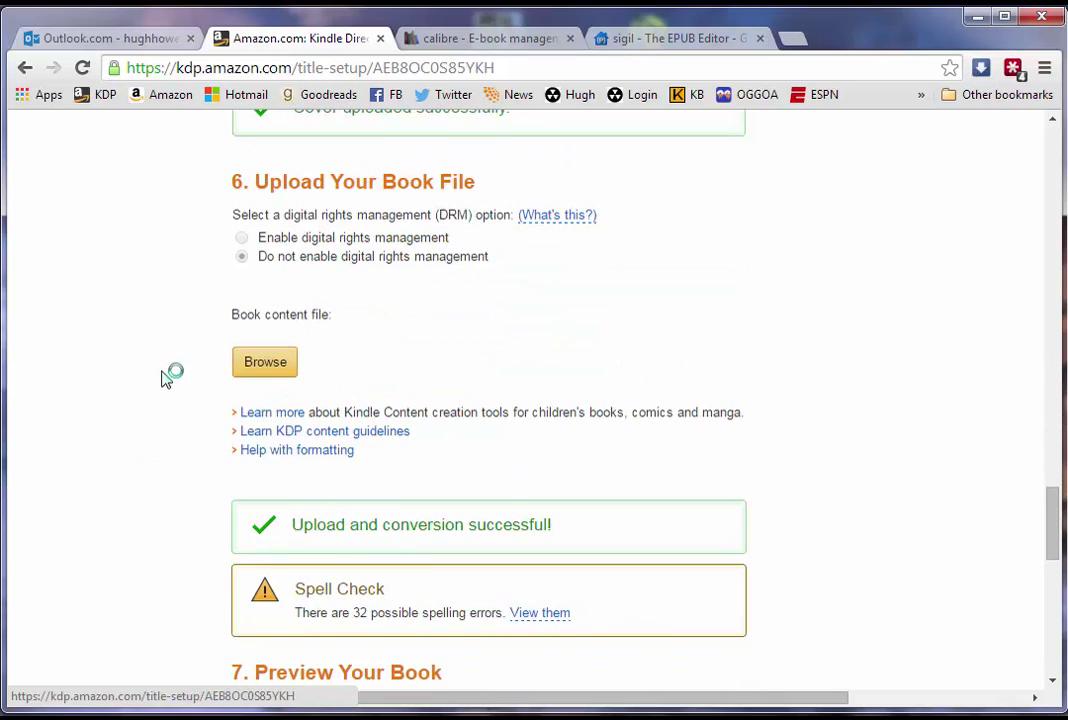
scroll(168, 385, down, 1)
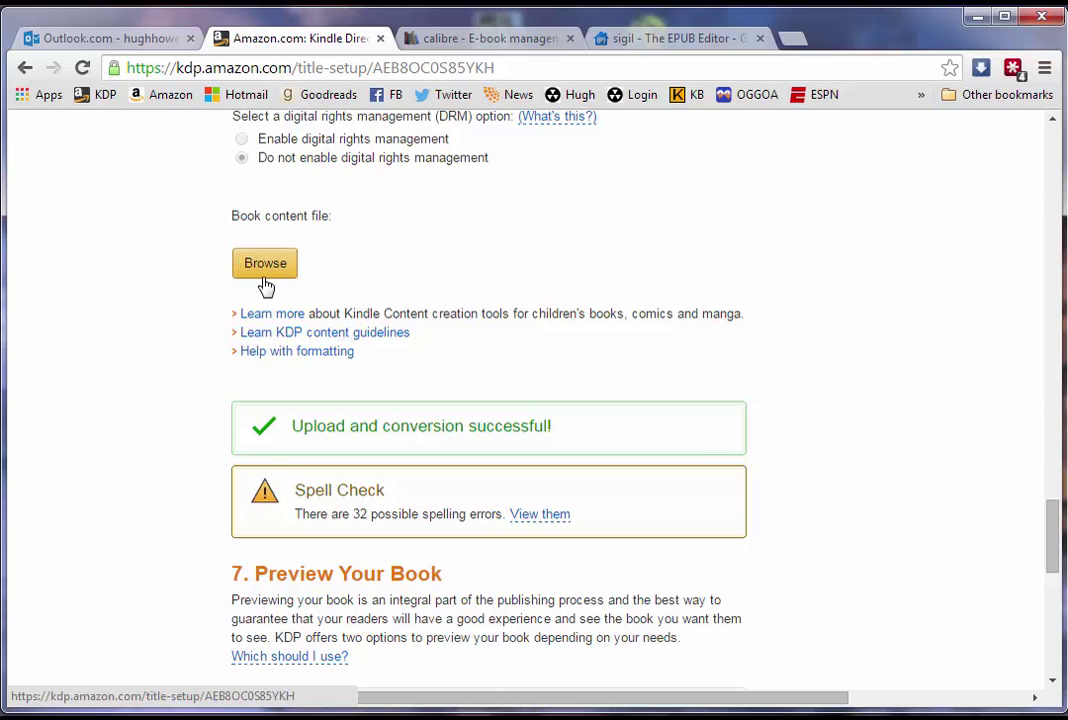
scroll(145, 307, down, 2)
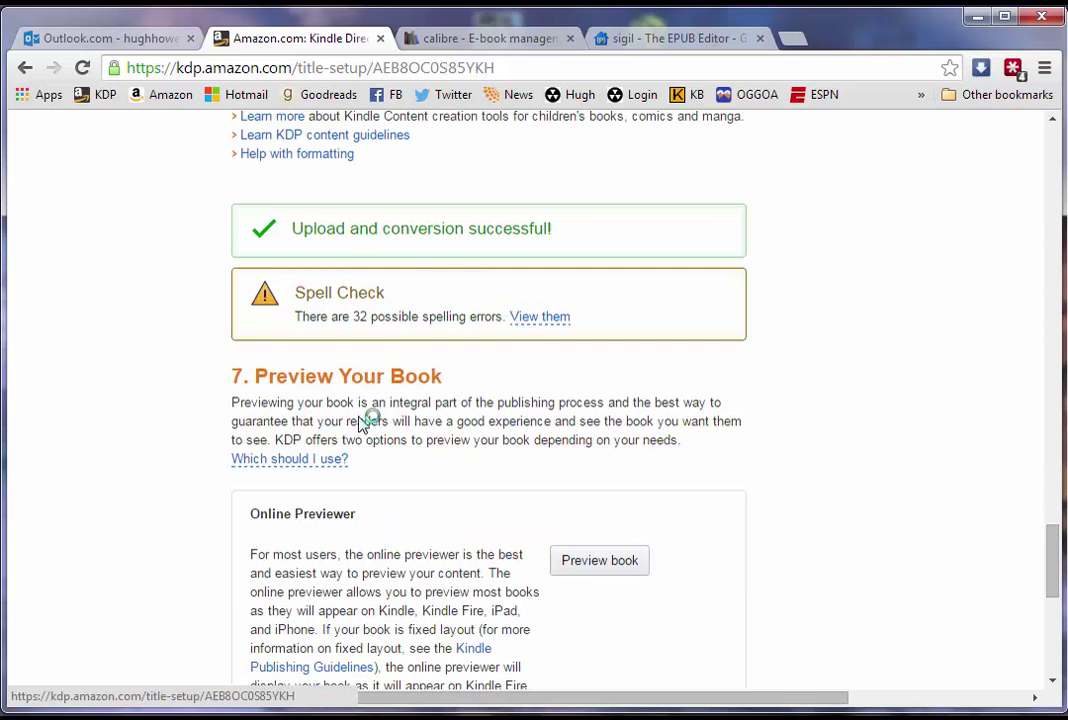
scroll(496, 424, down, 4)
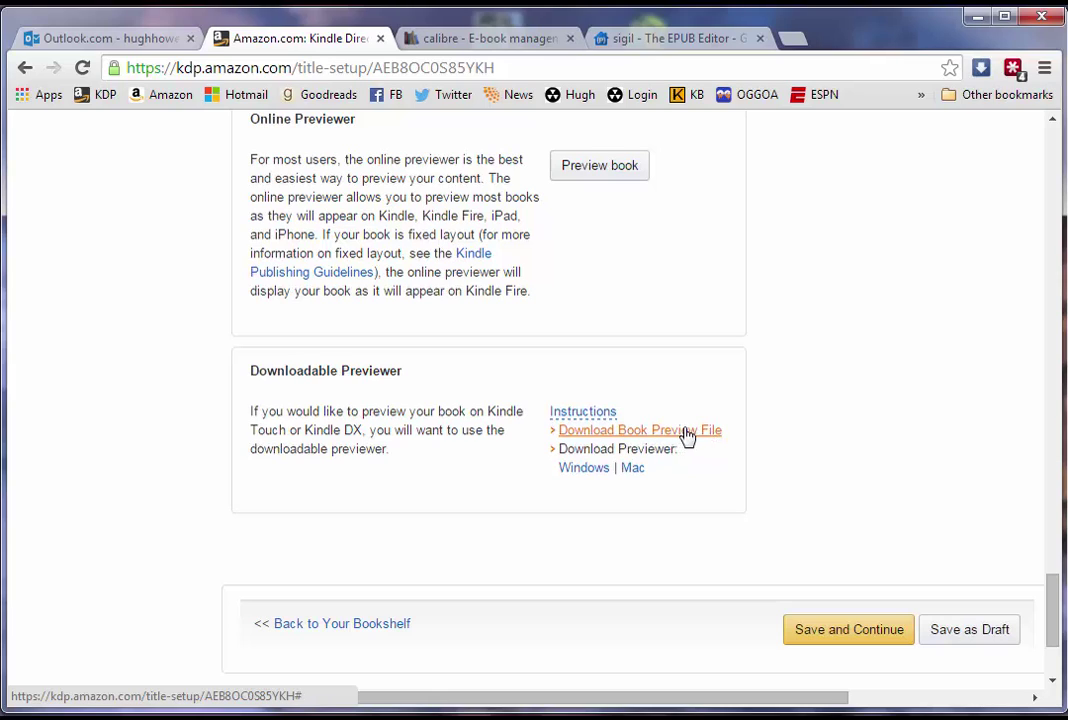
click(627, 438)
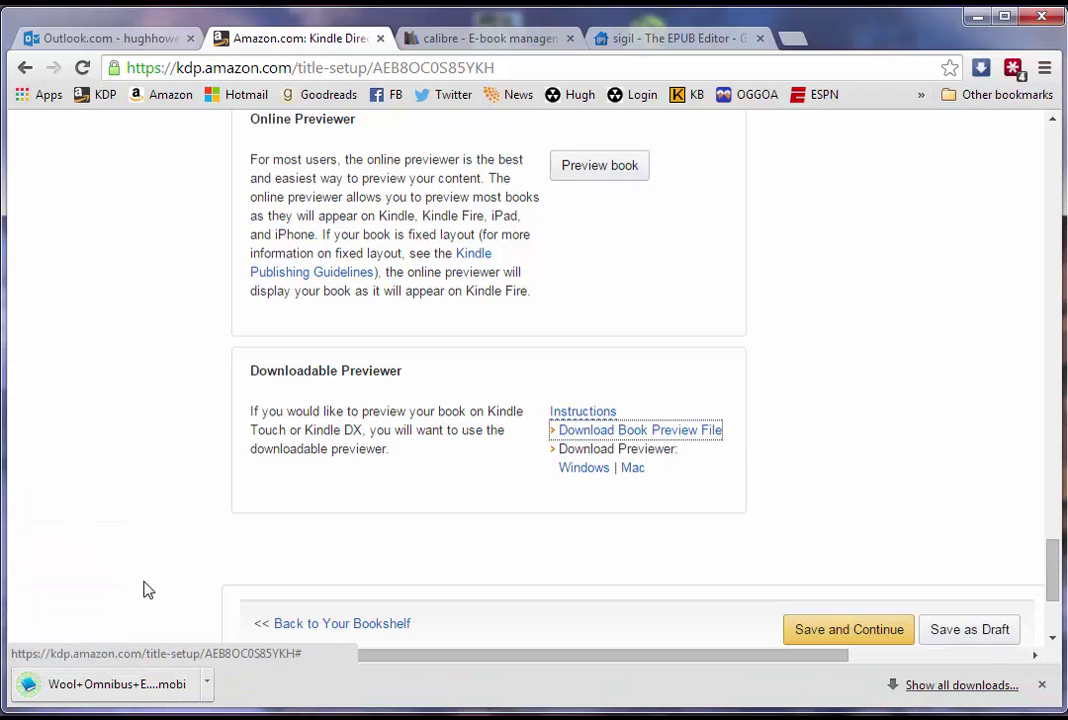
click(208, 685)
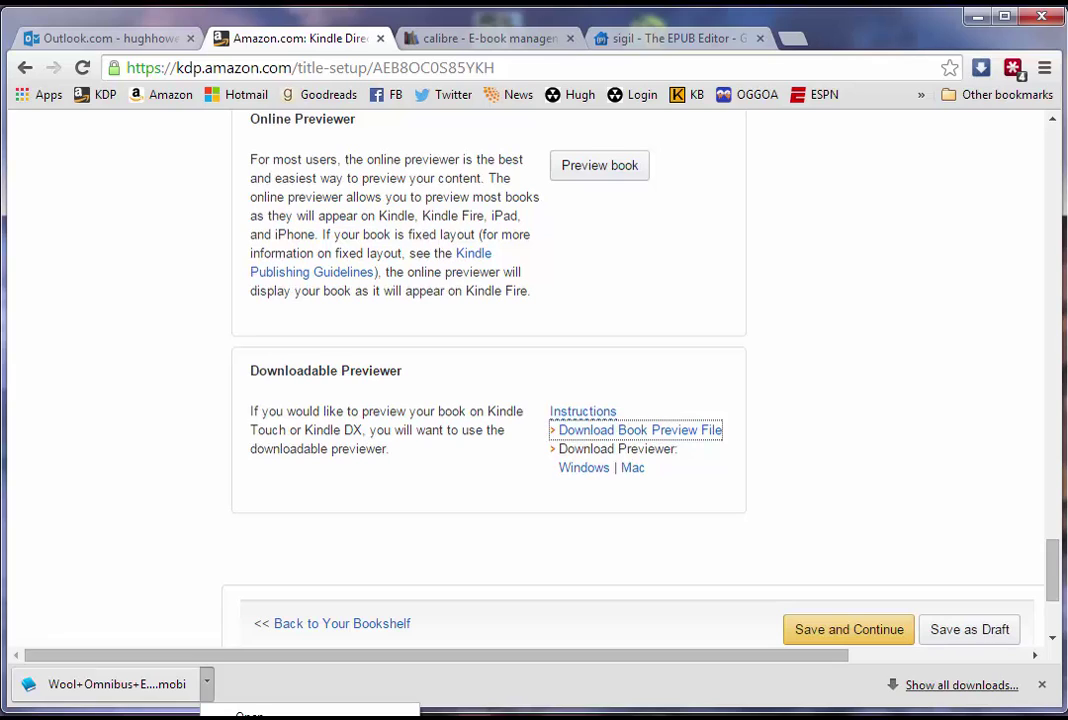
click(208, 685)
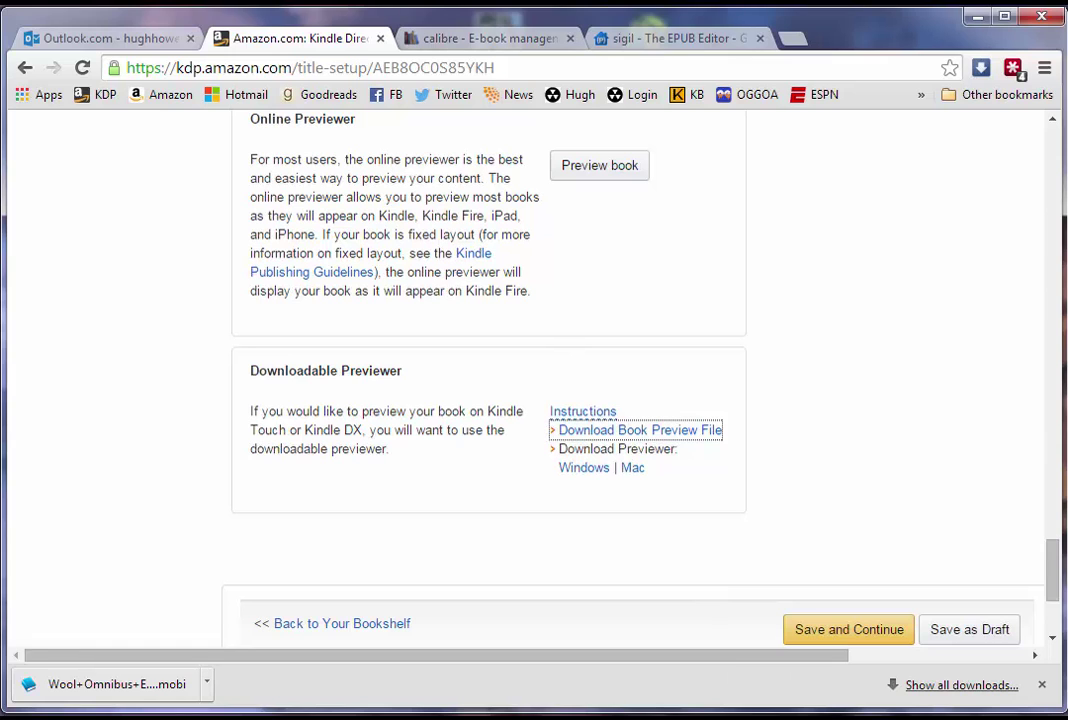
- Switch to calibre and add the downloaded Wool Omnibus Edition .mobi file to the library, accepting the duplicate
key(alt+Tab)
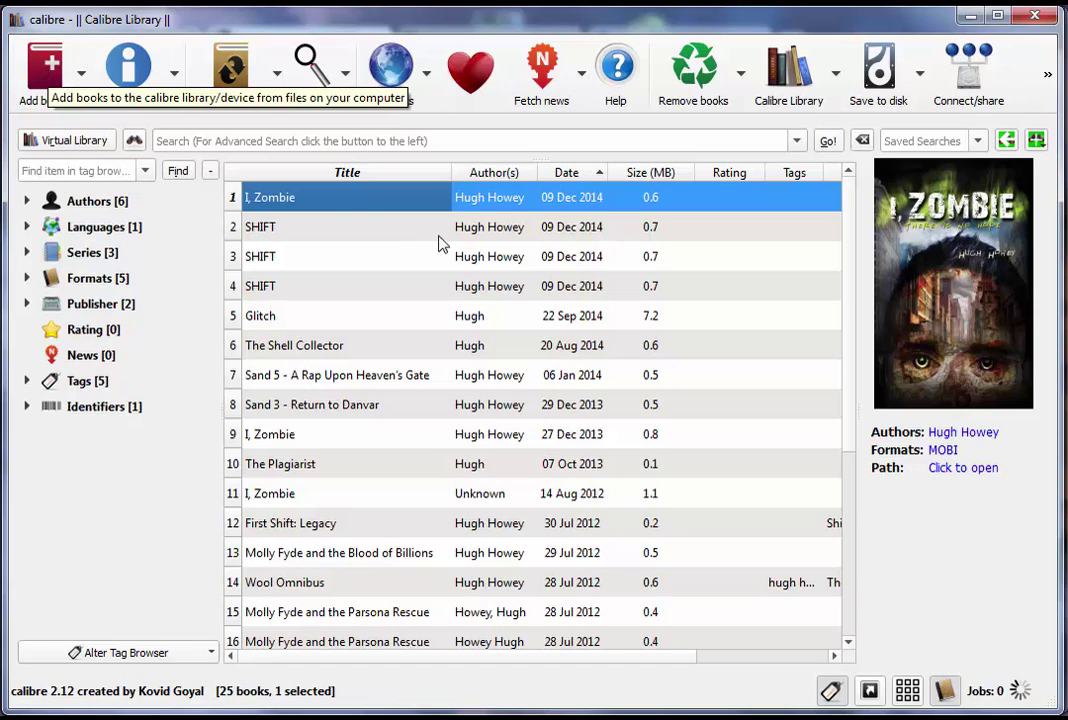
click(47, 78)
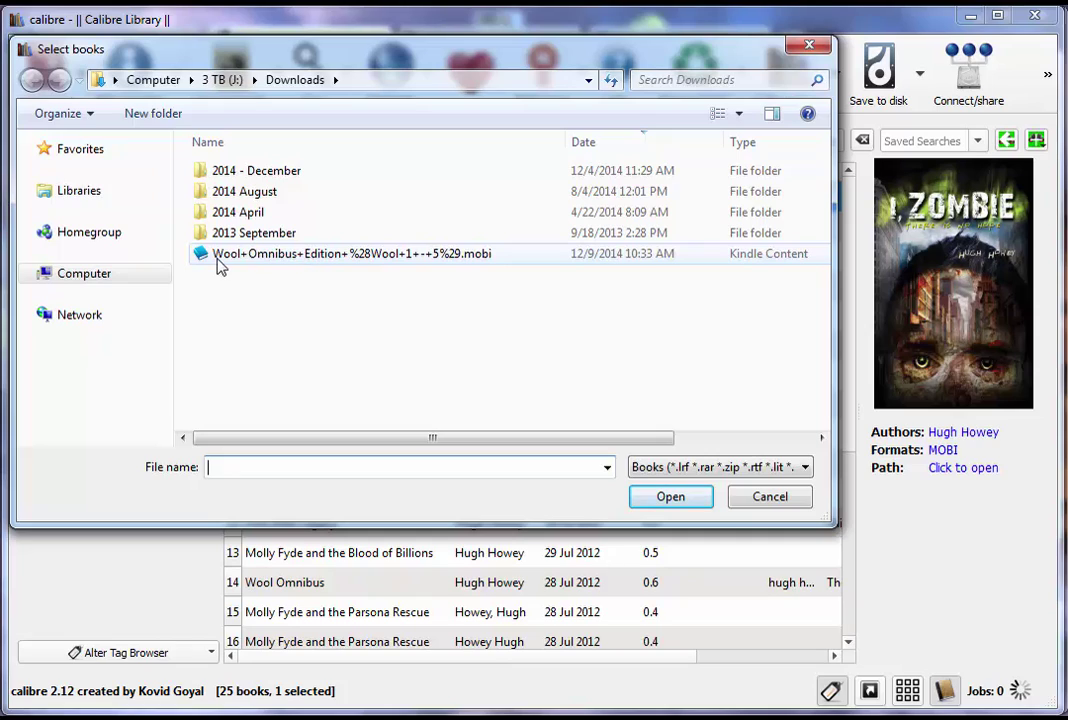
click(305, 256)
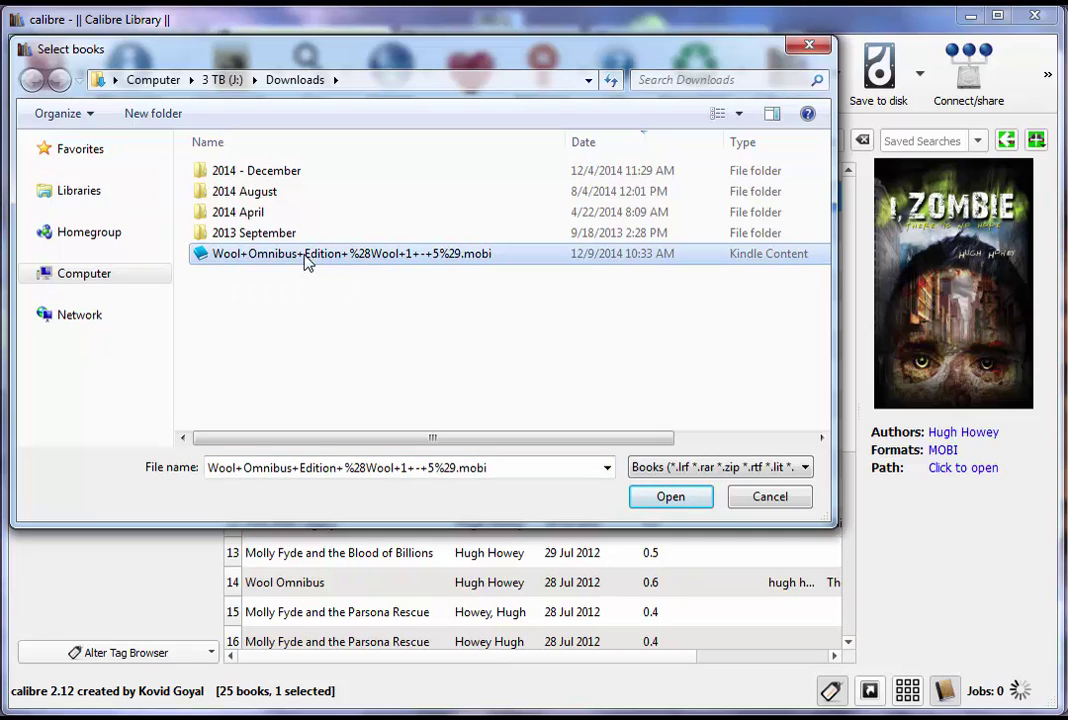
click(668, 497)
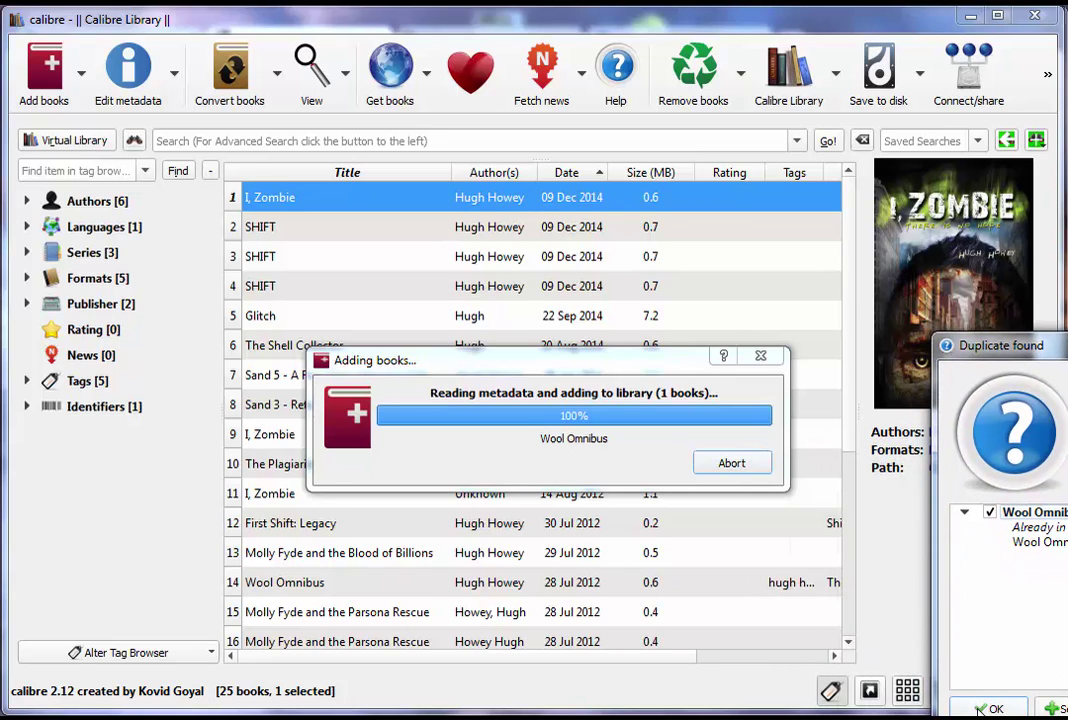
click(982, 709)
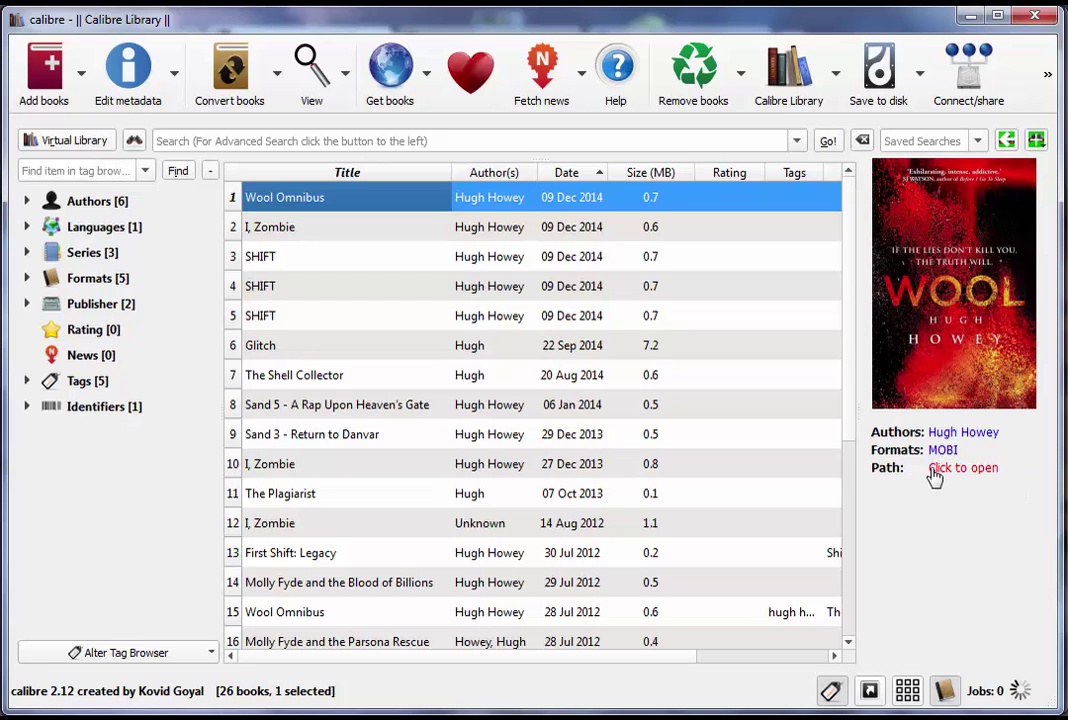
- Open the library folder of the newly added Wool Omnibus, inspect its .mobi file, and close the folder
mouse_move(961, 476)
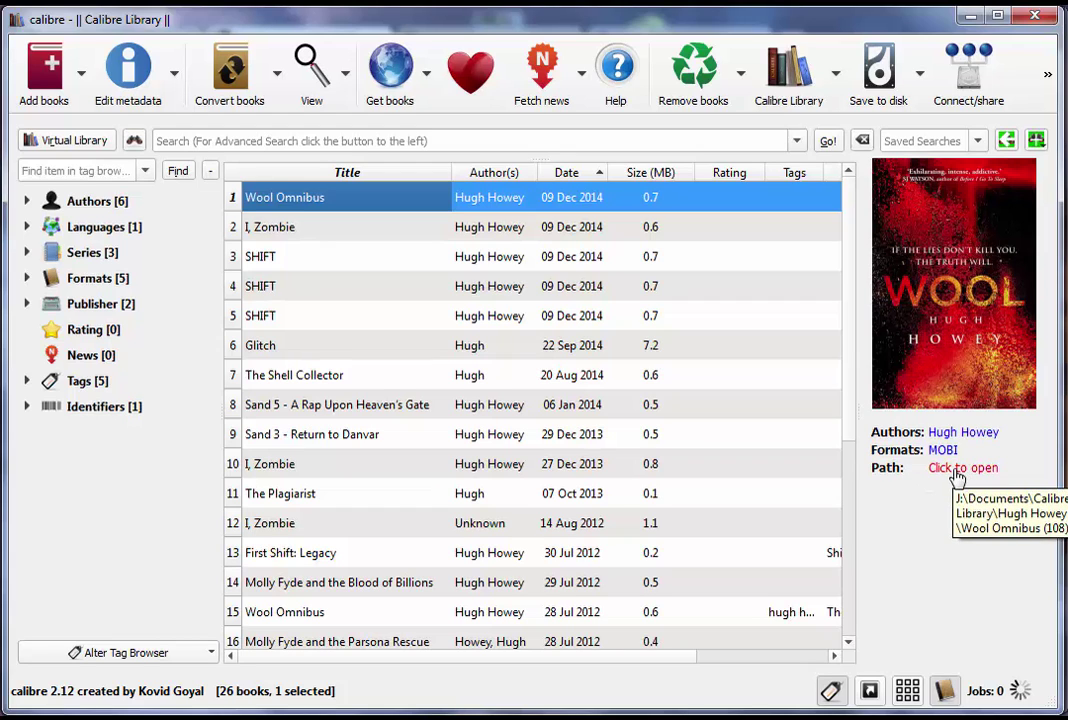
click(961, 472)
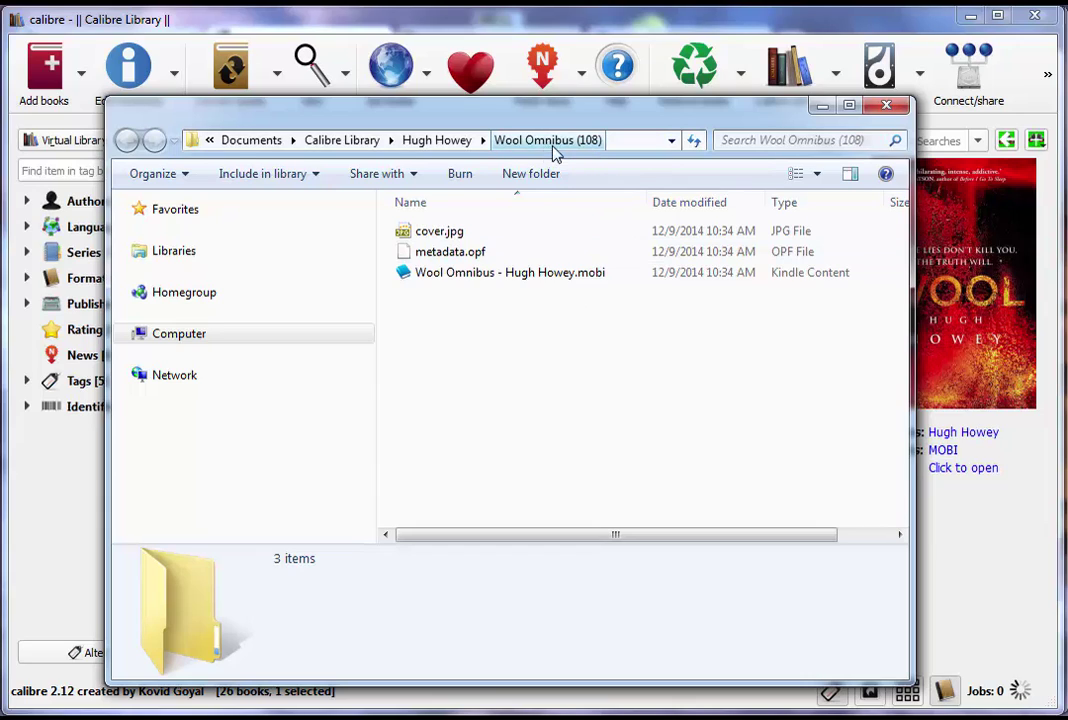
click(515, 274)
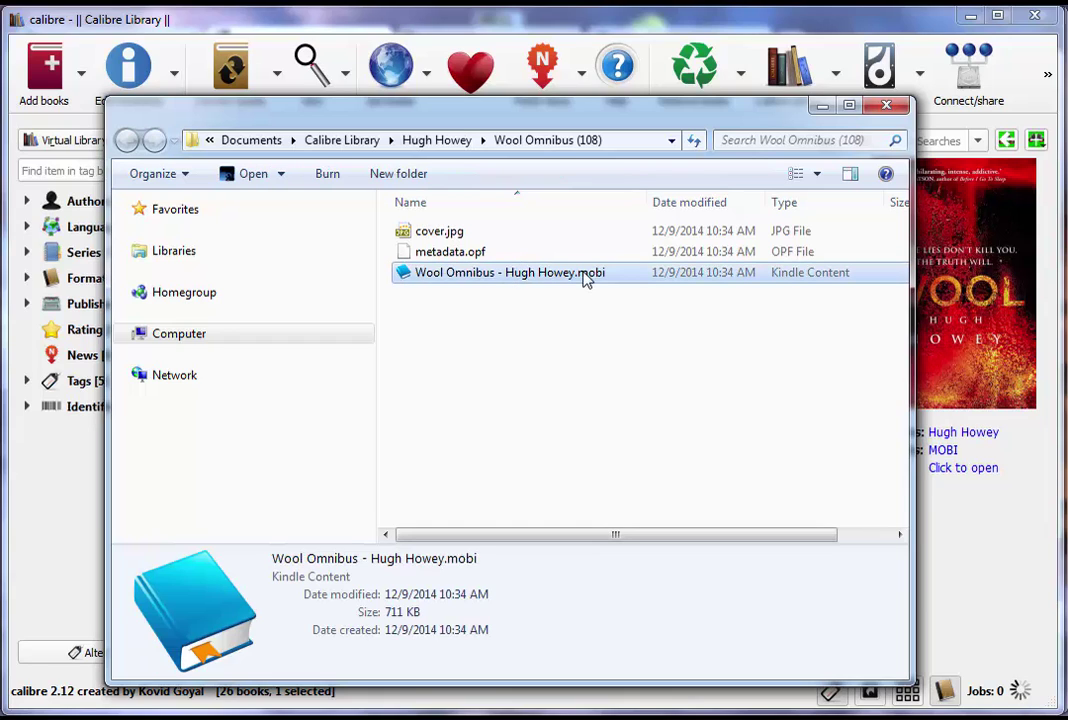
click(530, 298)
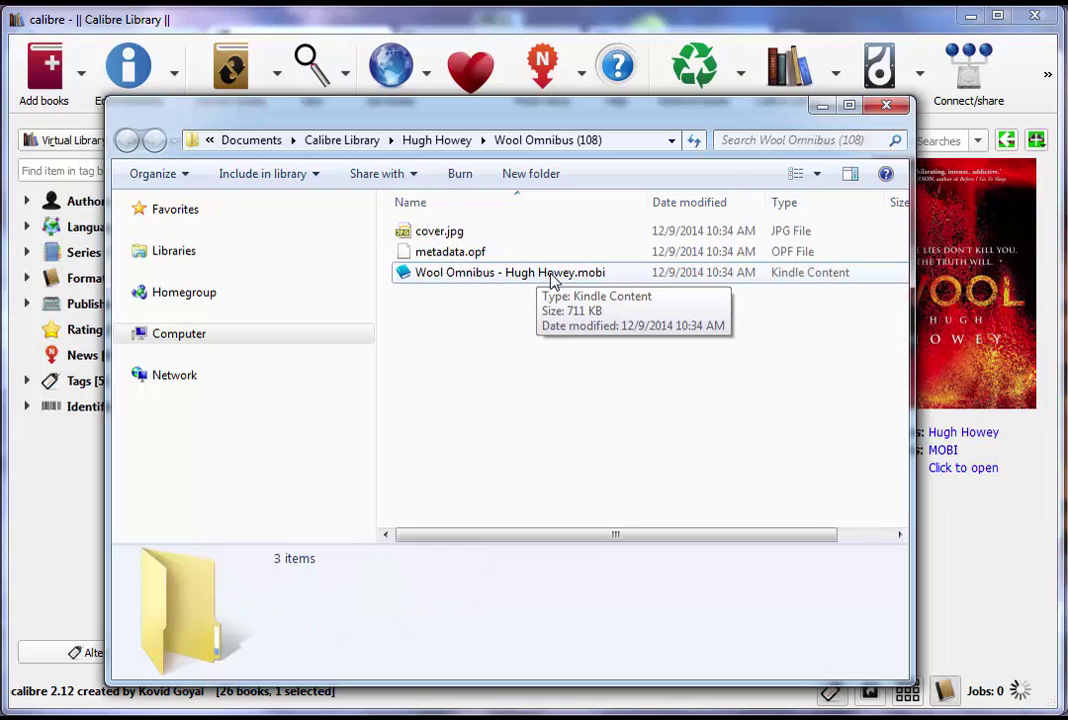
click(515, 277)
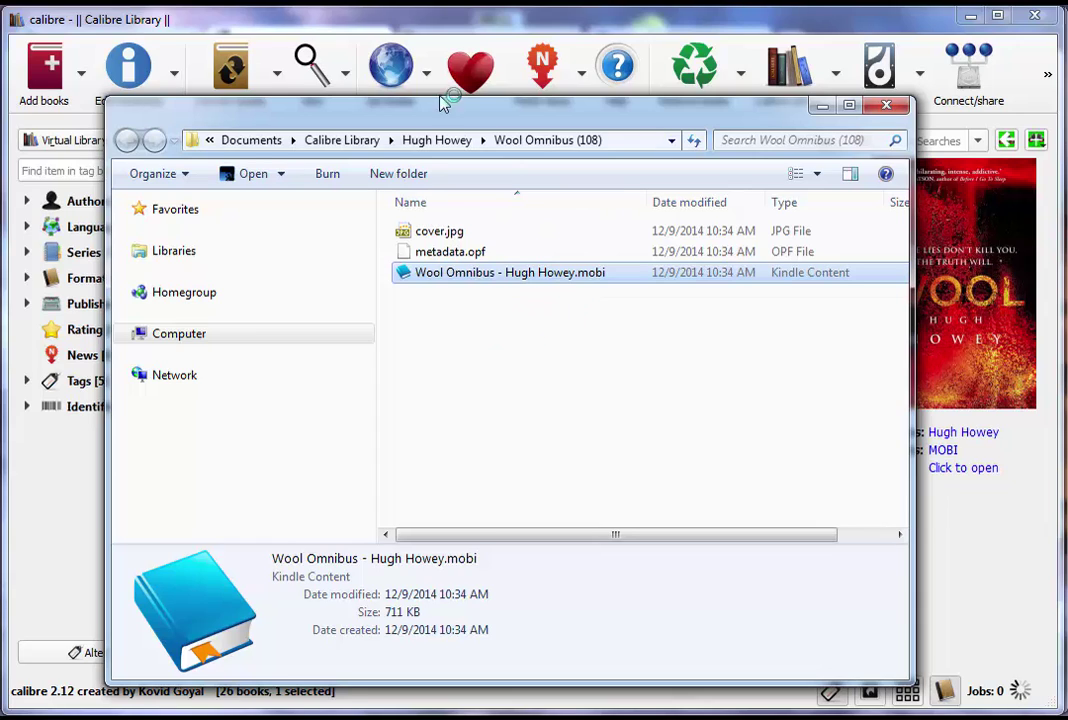
click(886, 105)
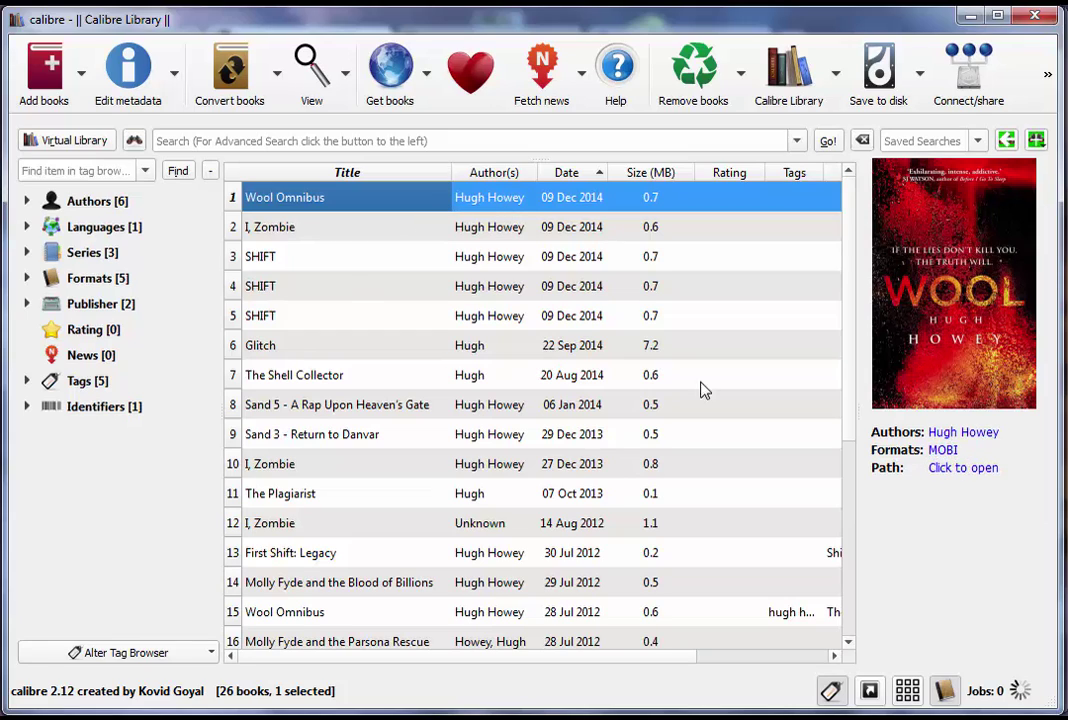
- Convert the selected Wool Omnibus book from MOBI to EPUB, keeping the offered conversion settings
click(229, 75)
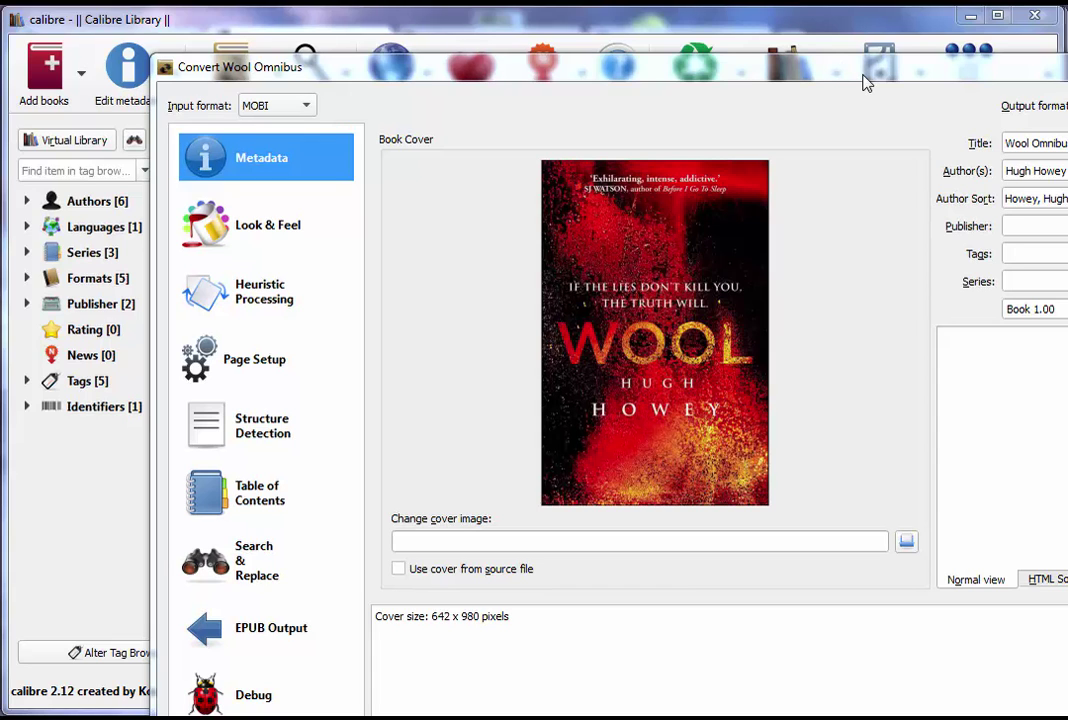
drag(866, 83, 753, 36)
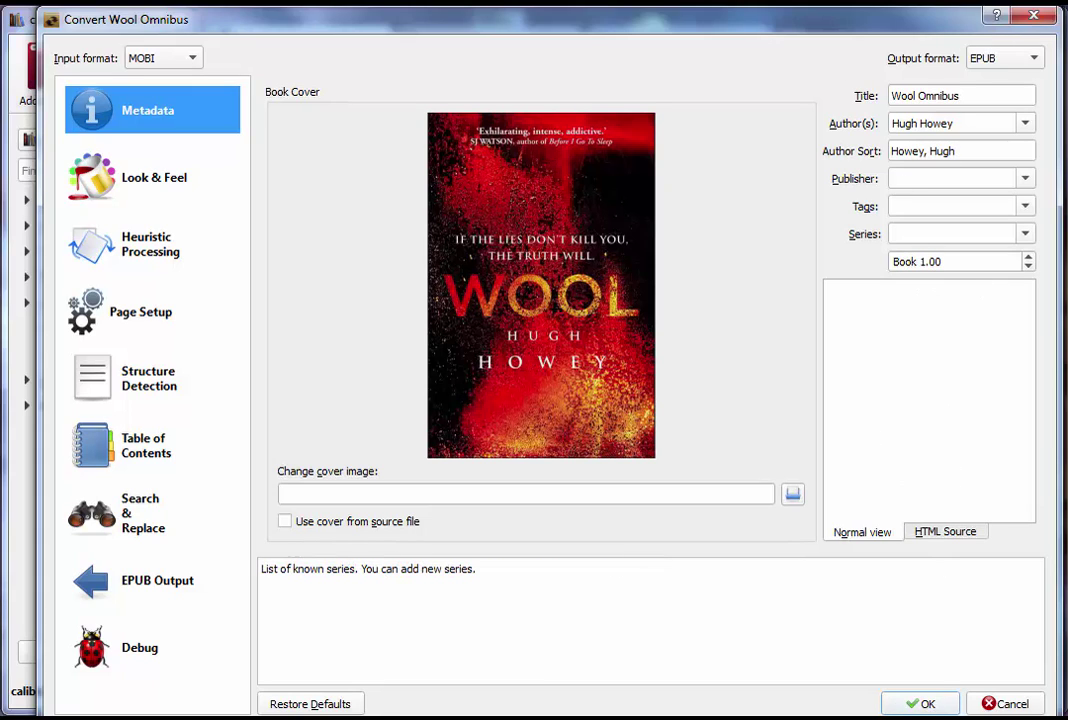
drag(837, 717, 840, 697)
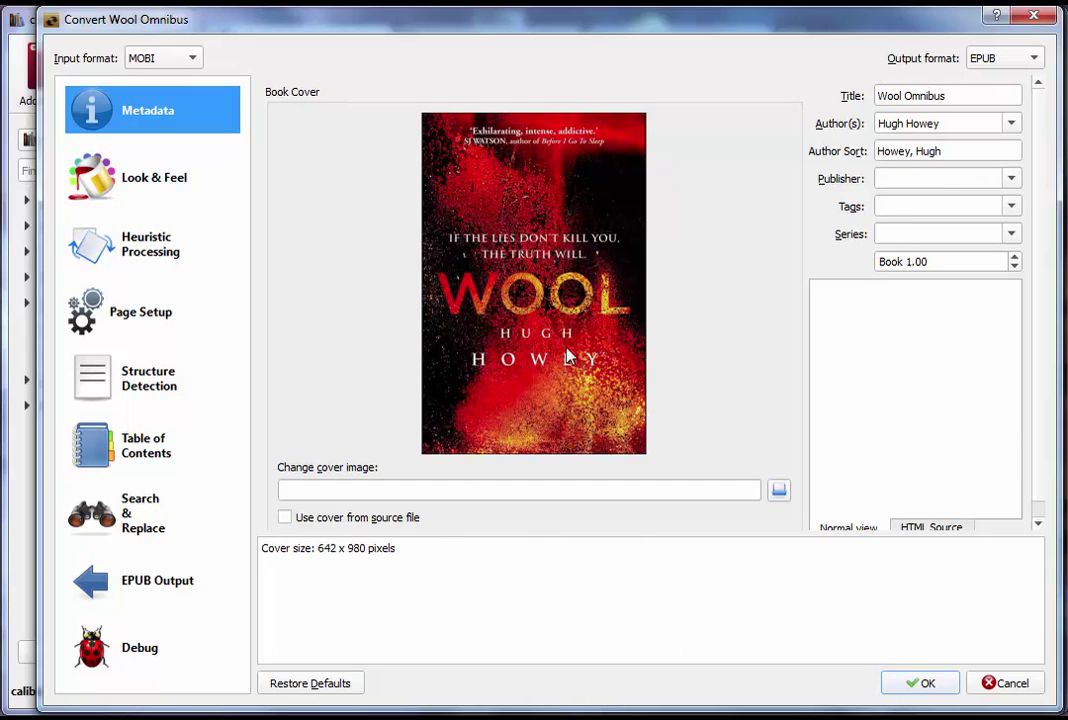
click(926, 686)
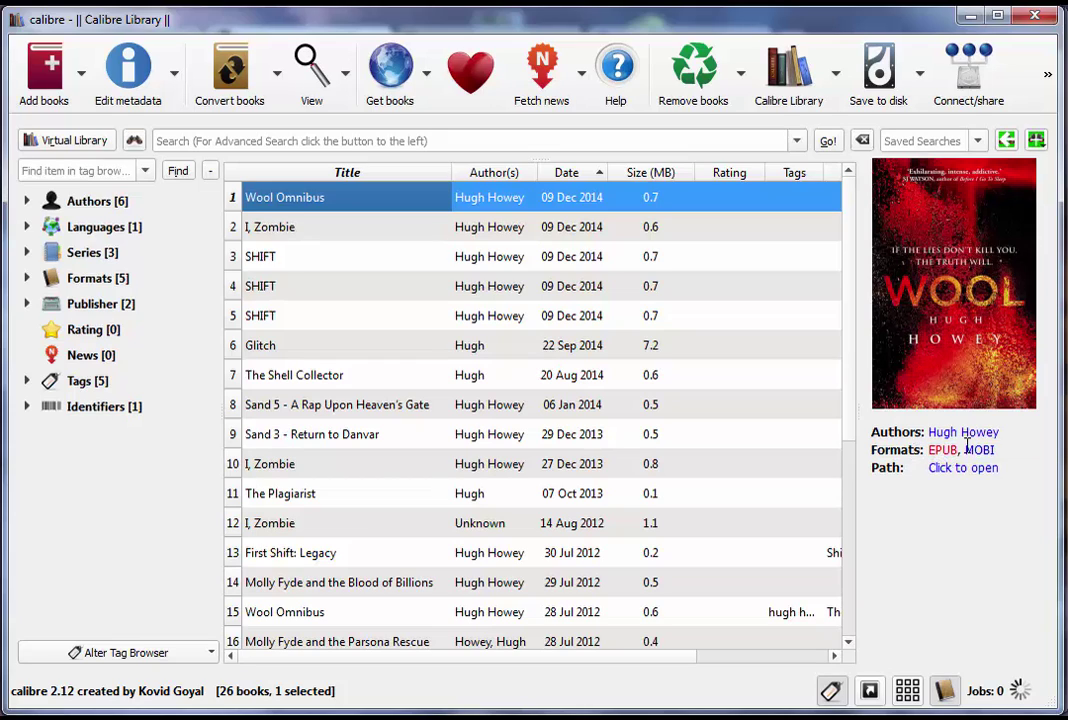
- View the MOBI version of Wool Omnibus, page through from the cover to the Contents page, and close the viewer
click(980, 450)
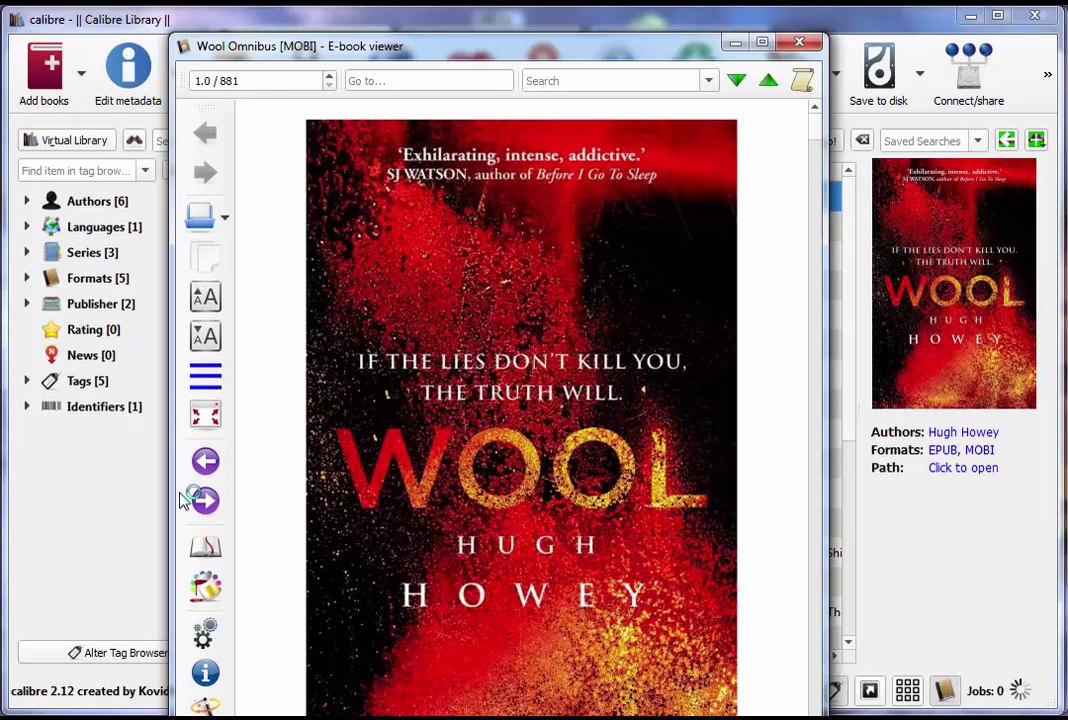
click(210, 502)
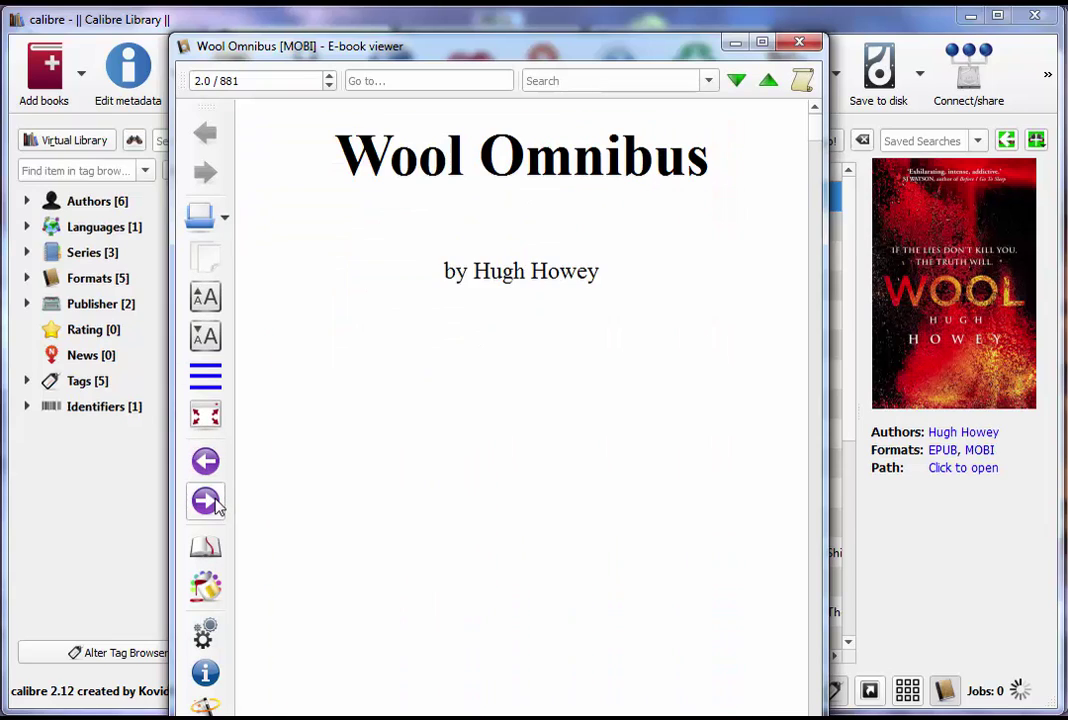
click(210, 502)
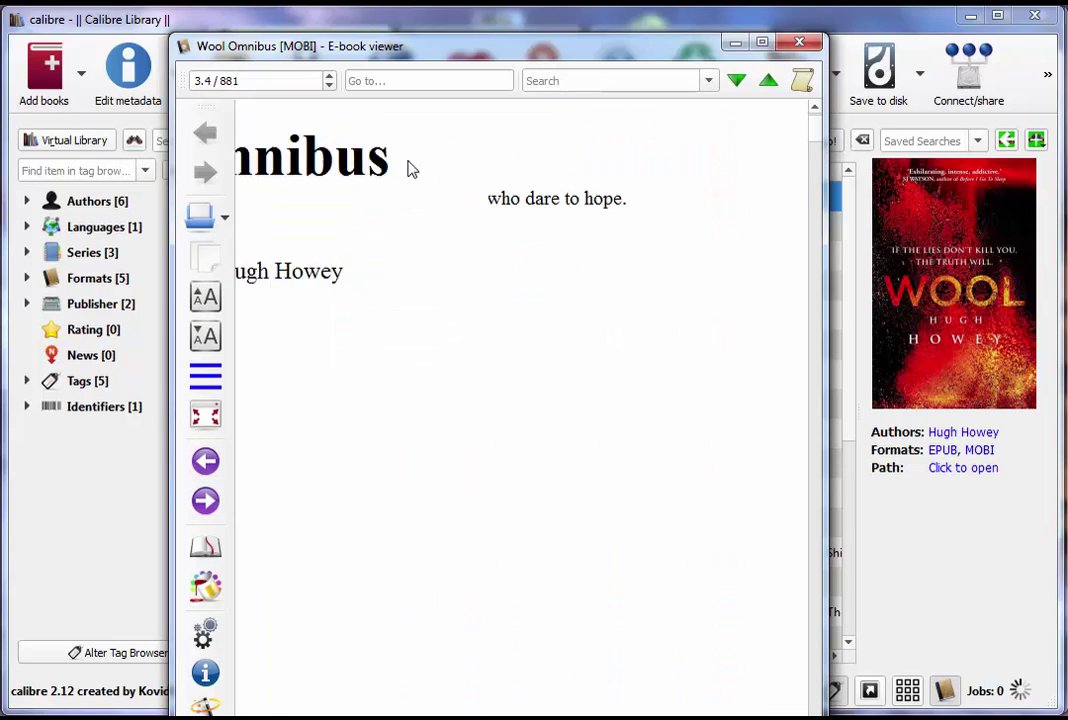
click(210, 502)
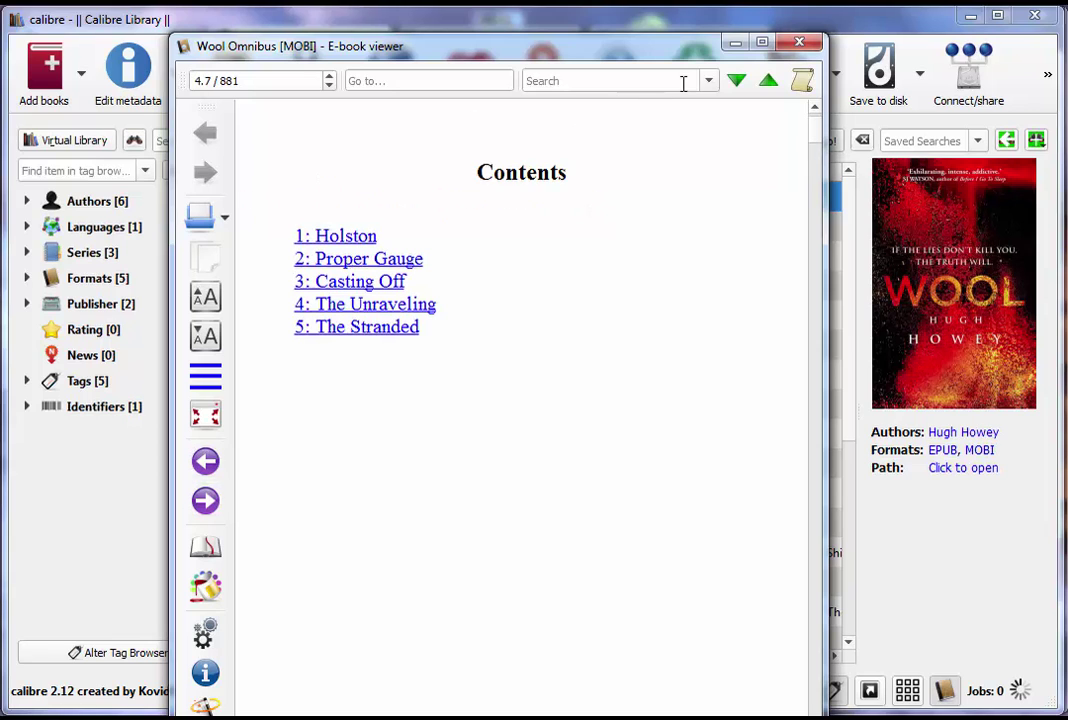
click(798, 45)
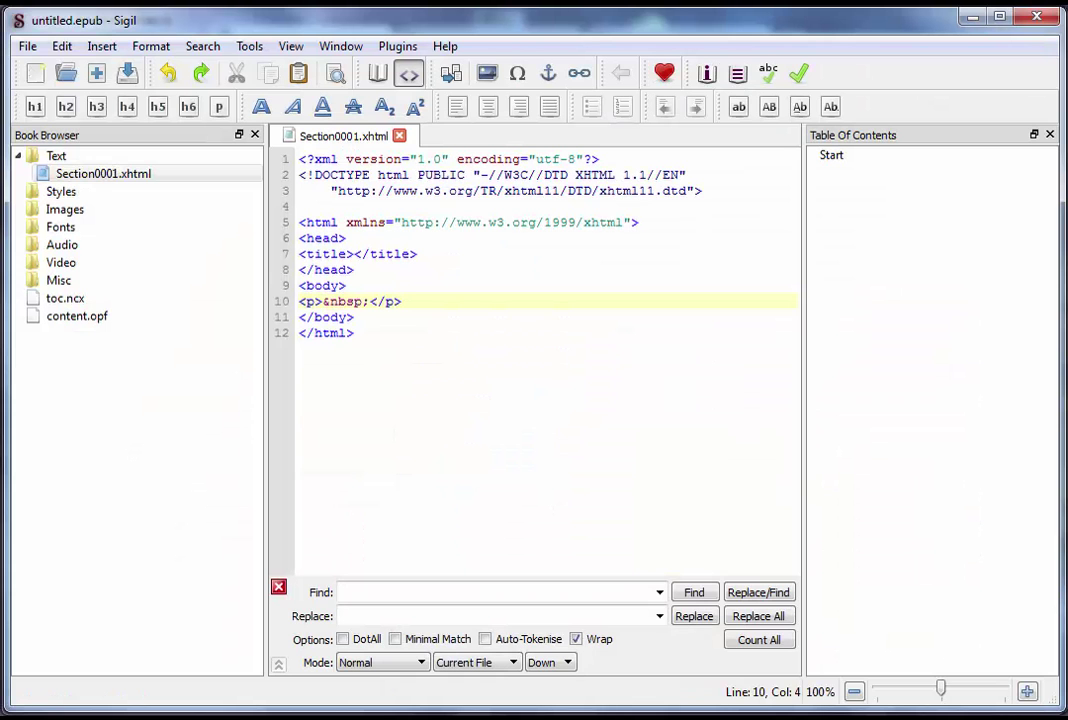
- Switch to Sigil and compare the code view and the book view of the blank Section0001.xhtml, ending in code view
click(372, 224)
click(338, 205)
click(501, 397)
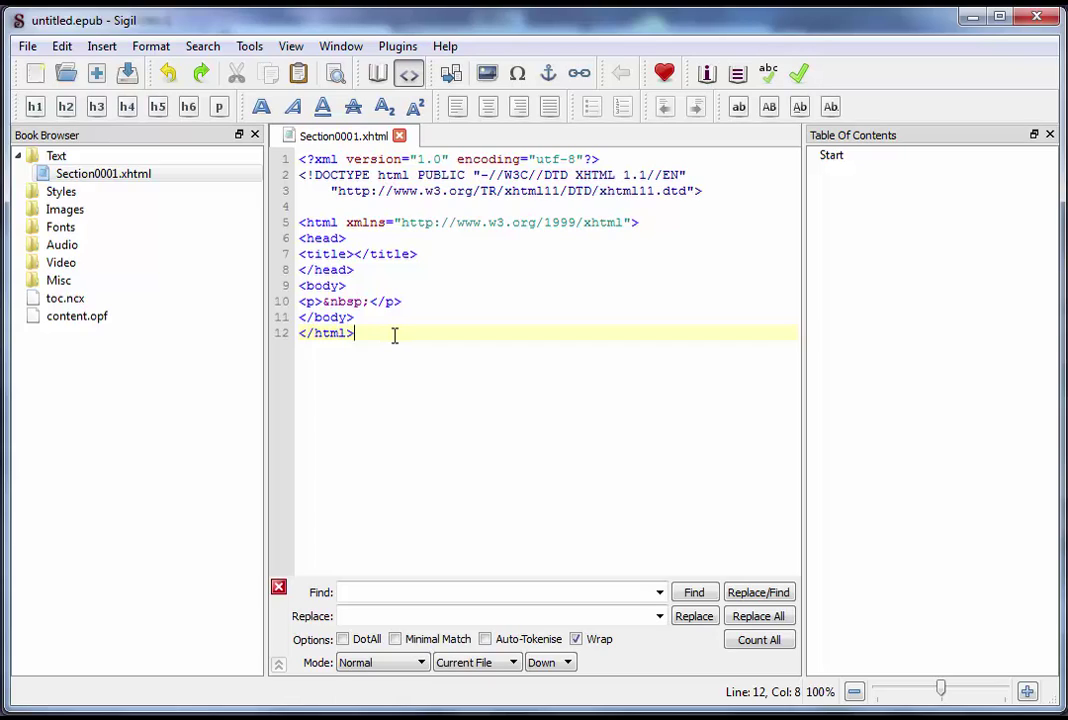
key(F2)
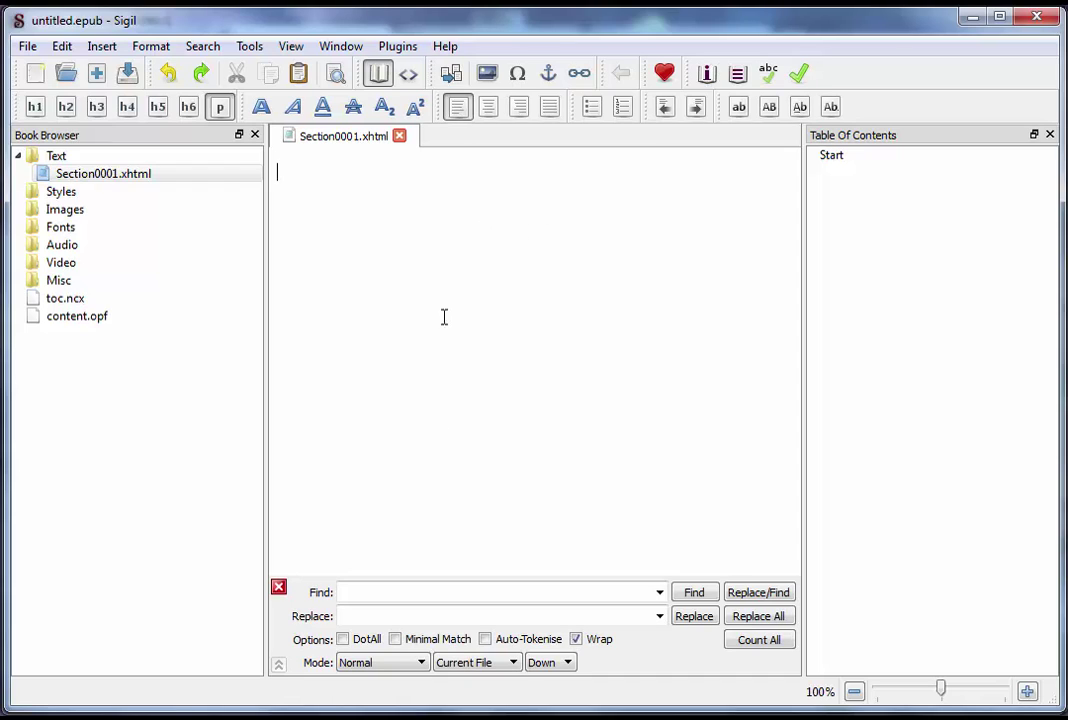
key(F2)
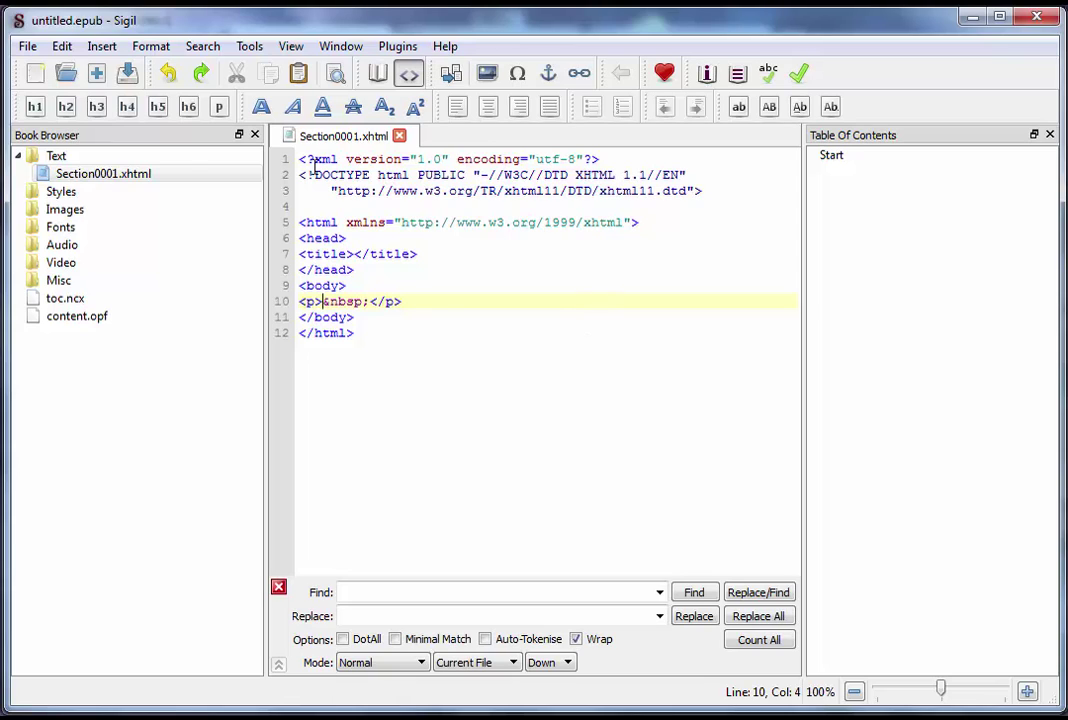
drag(313, 167, 404, 368)
click(404, 368)
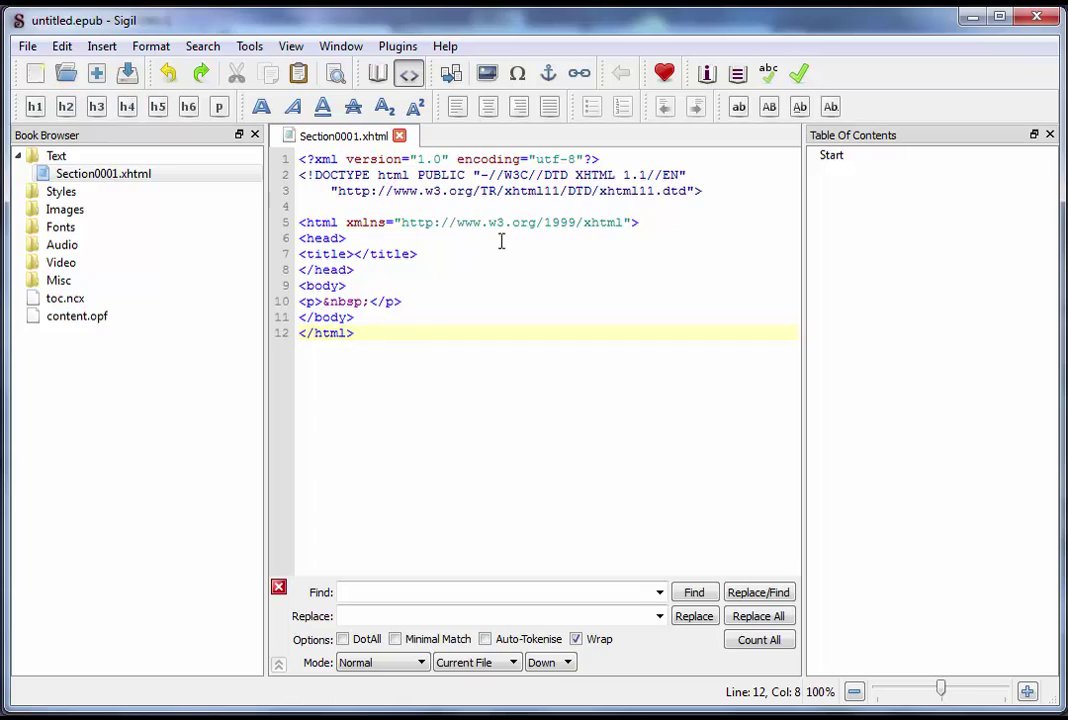
key(F2)
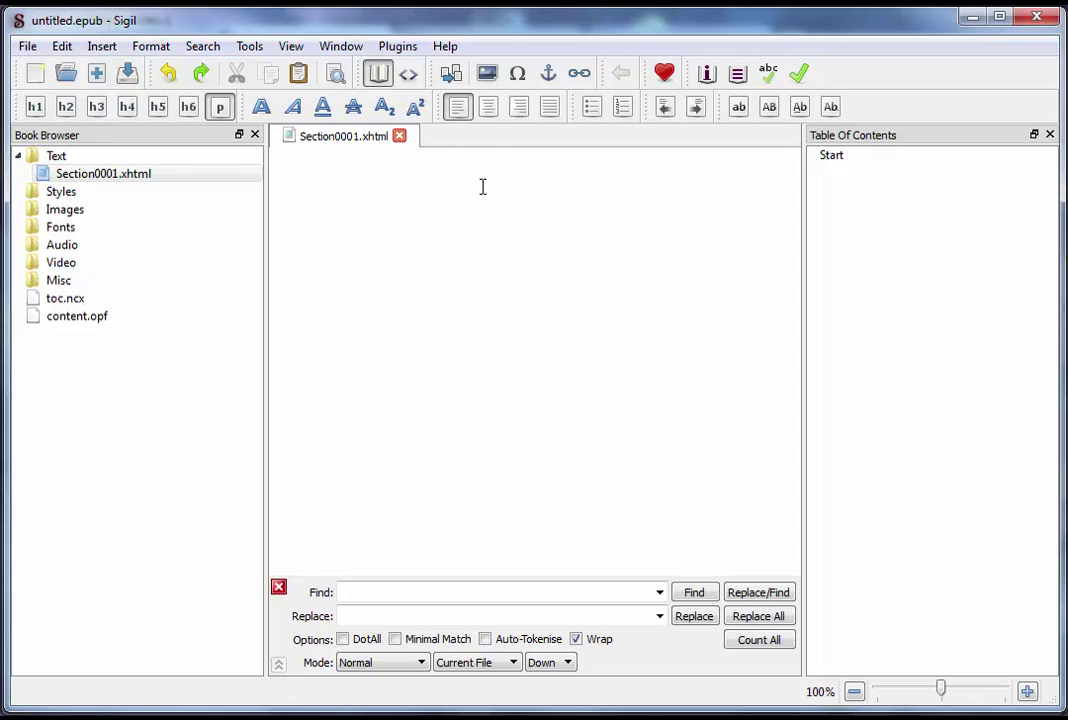
key(F2)
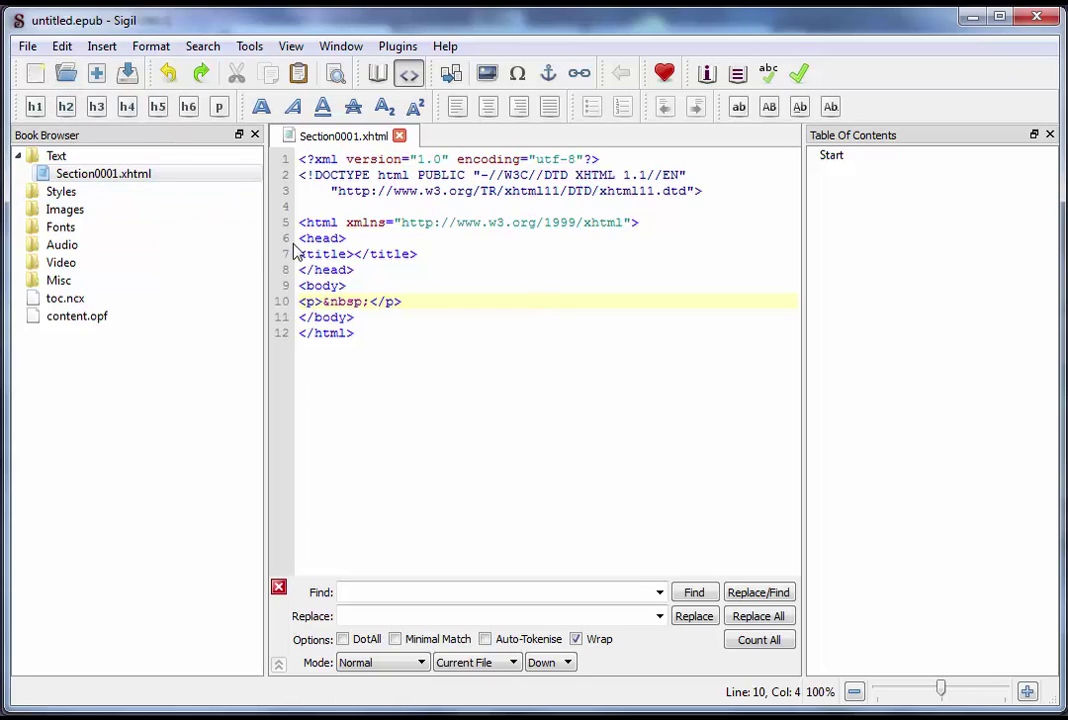
click(66, 76)
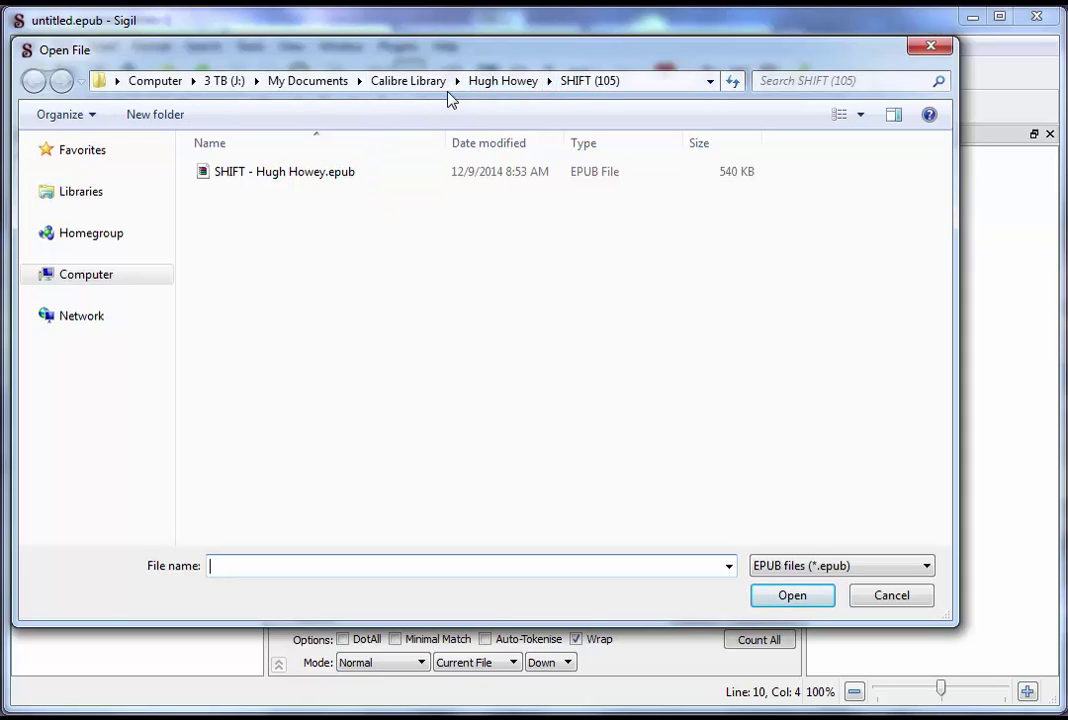
click(419, 87)
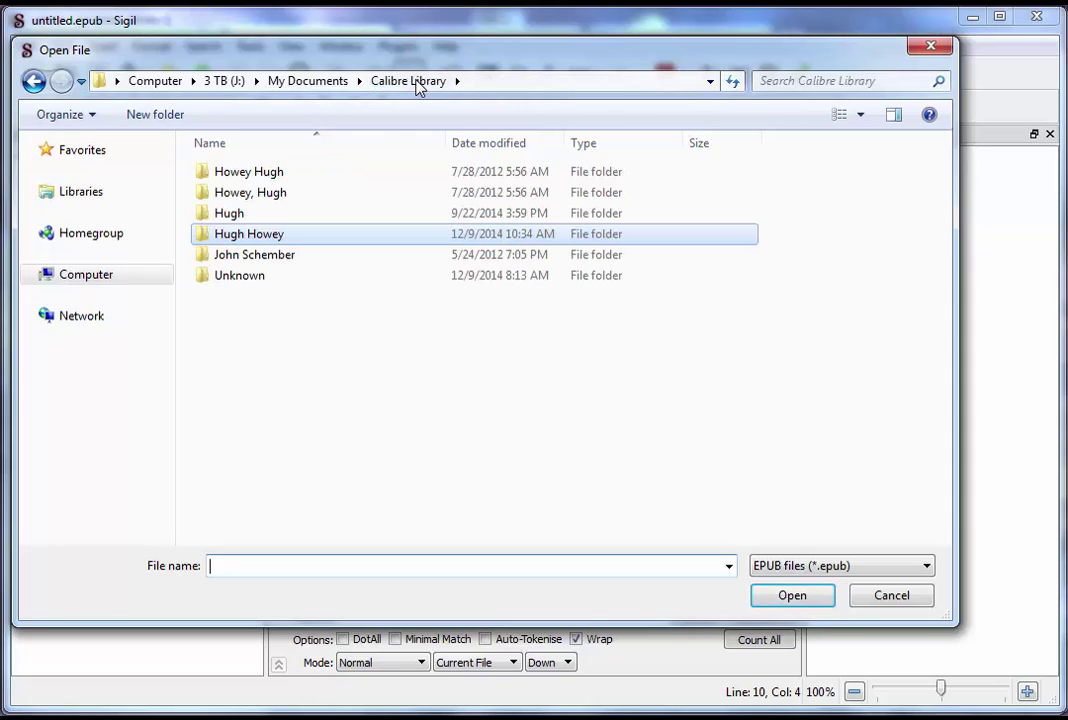
double_click(257, 234)
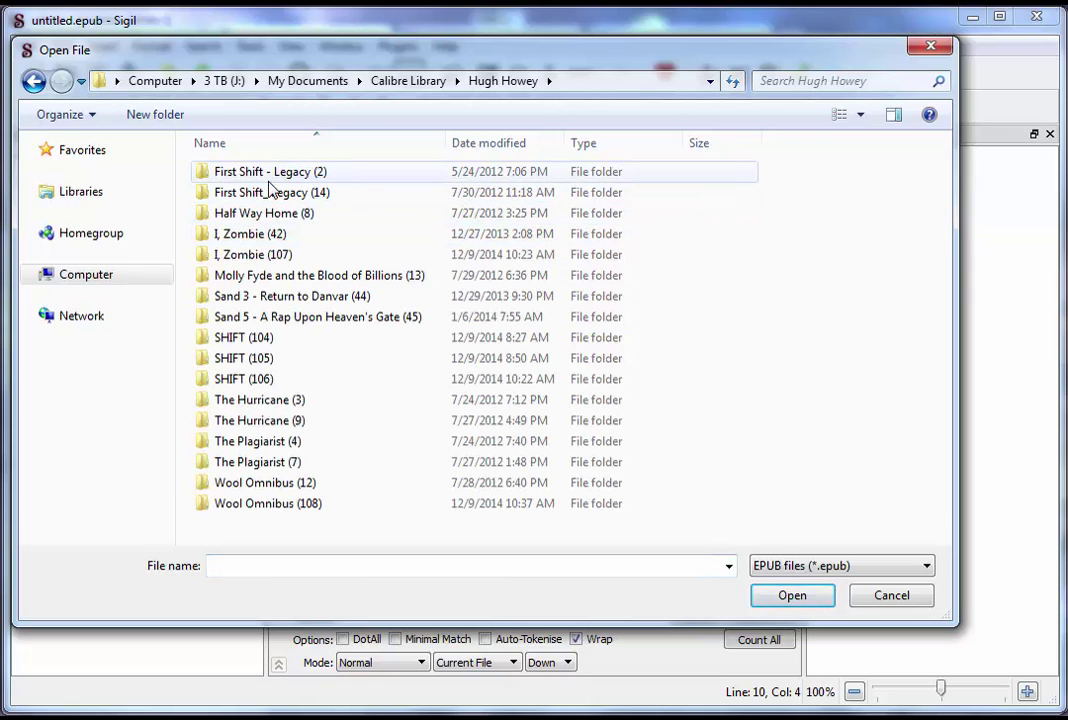
click(259, 512)
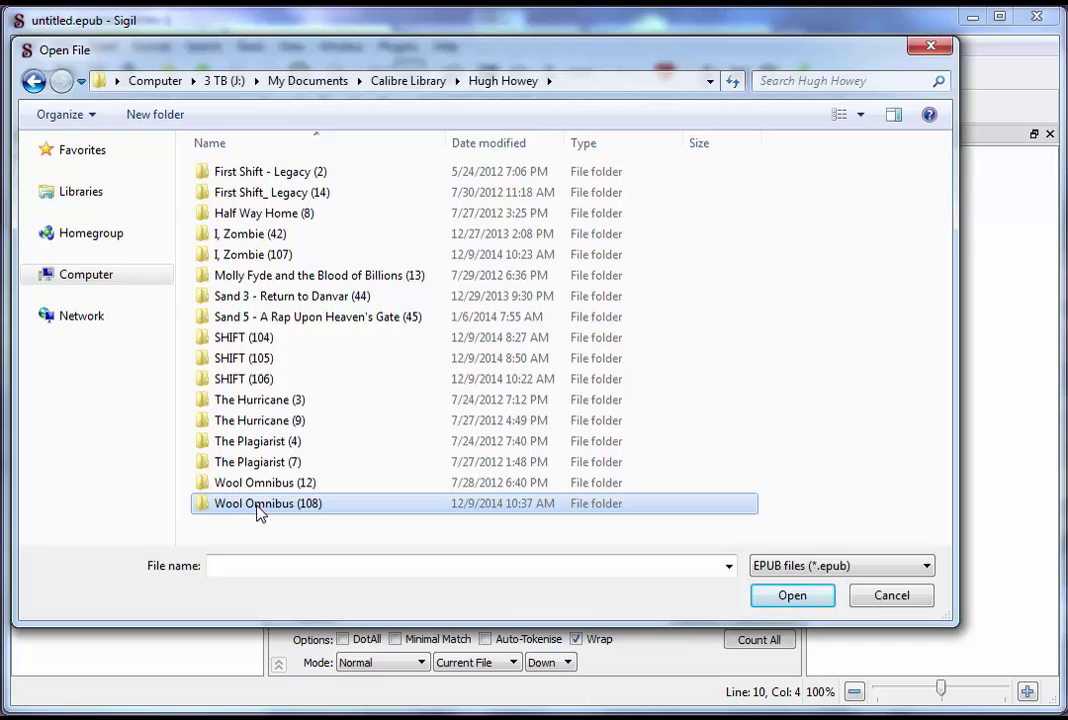
double_click(259, 512)
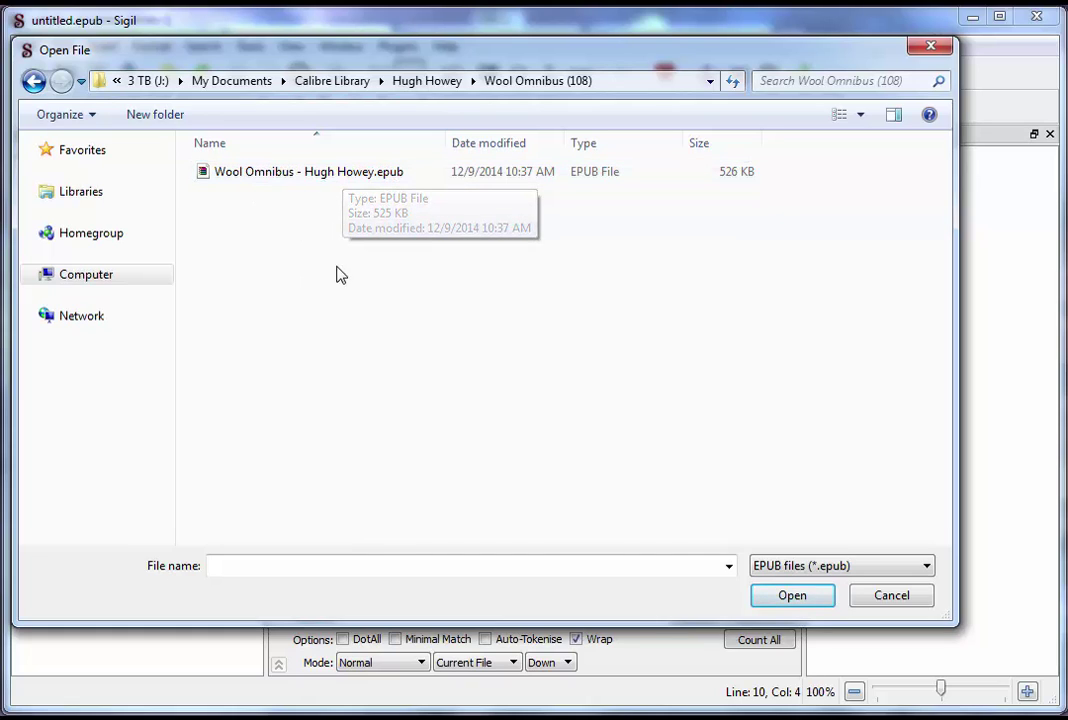
click(908, 569)
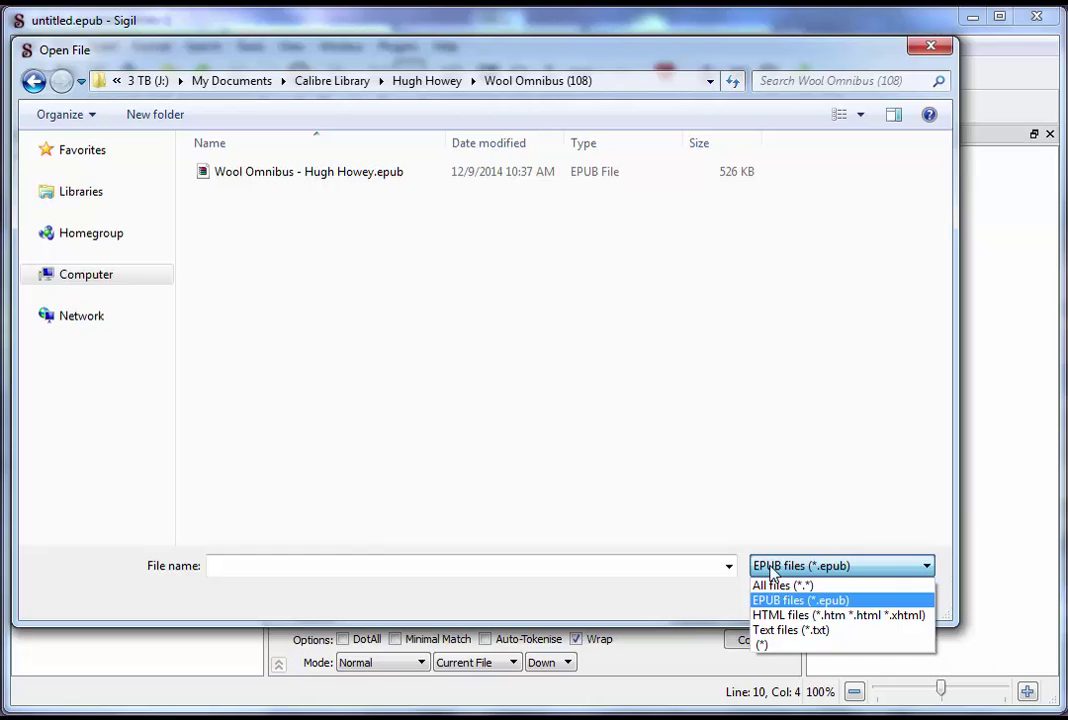
click(906, 570)
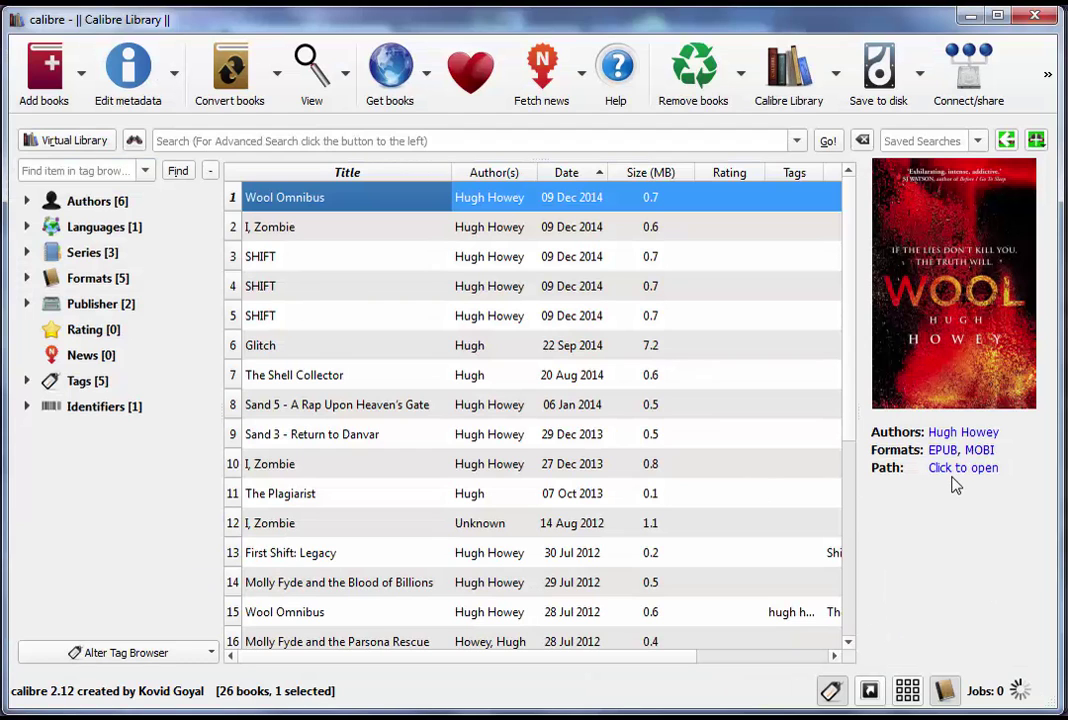
click(966, 472)
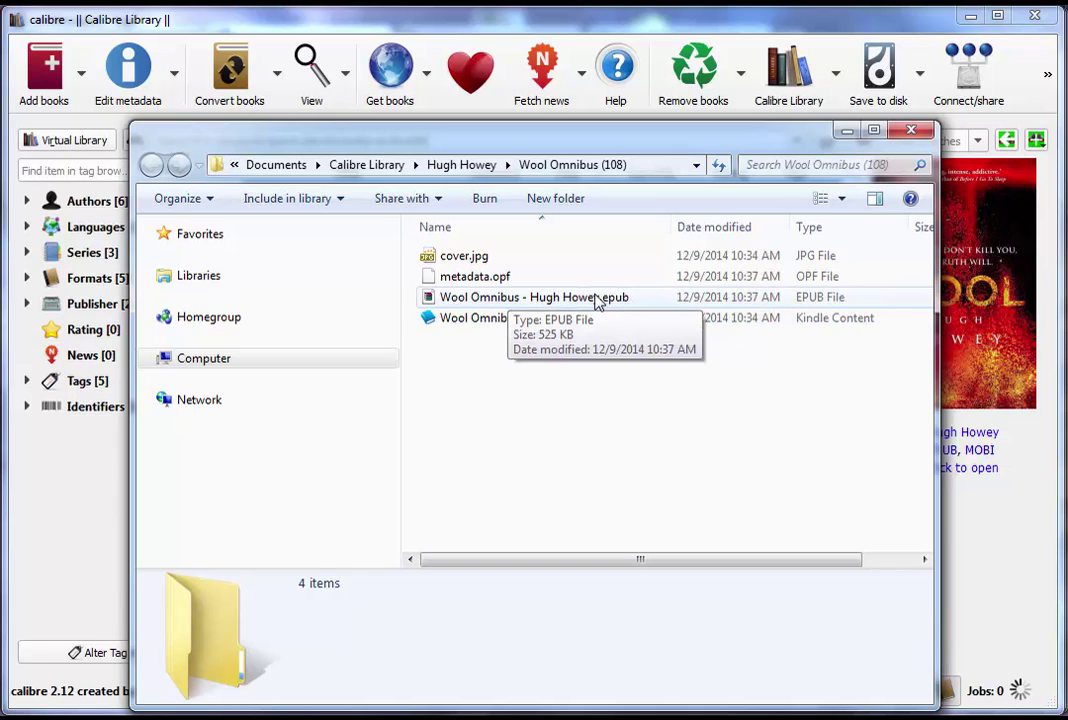
click(909, 131)
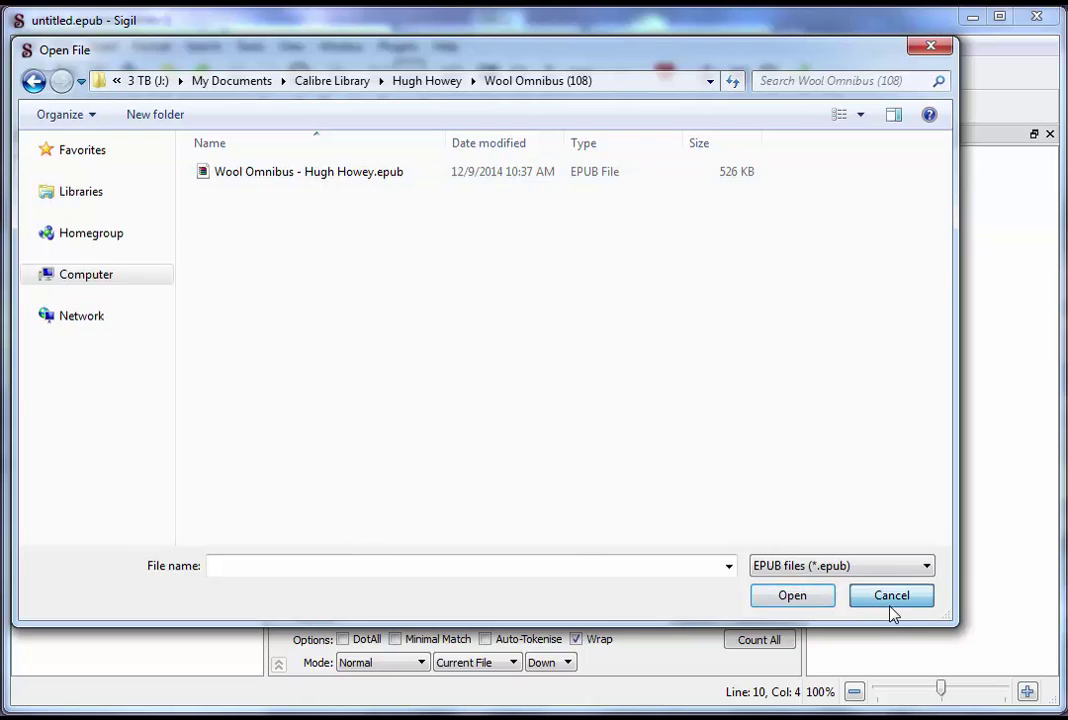
click(890, 602)
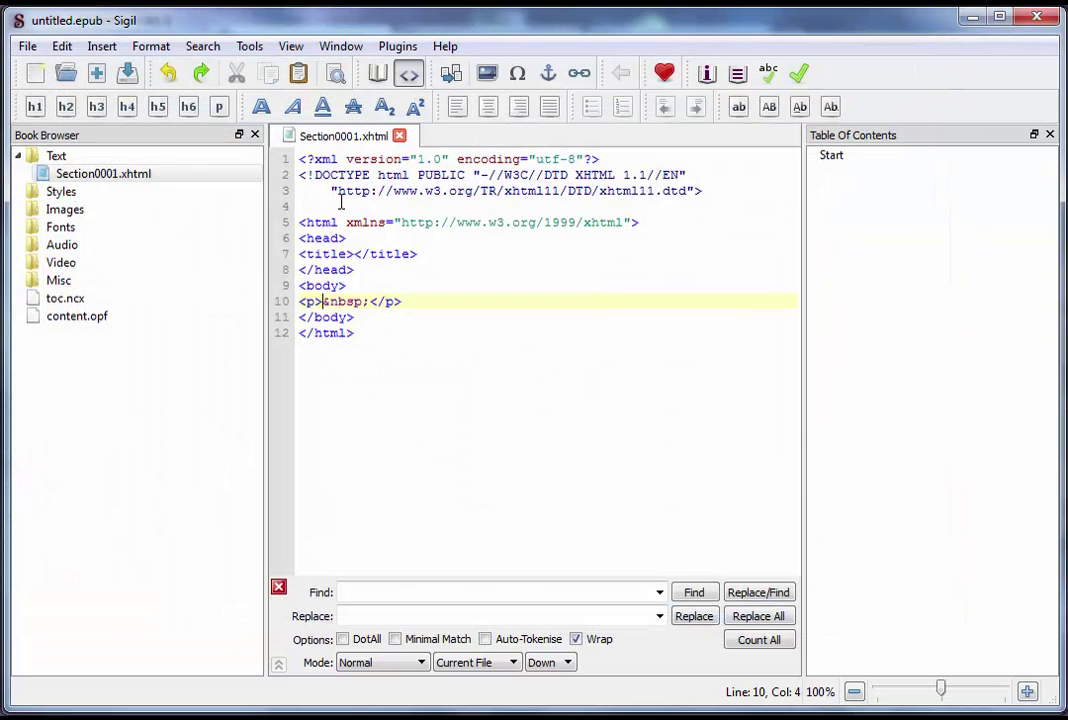
- Open Wool Omnibus - Hugh Howey.epub from the Wool Omnibus (108) folder of the Calibre Library in Sigil
click(64, 82)
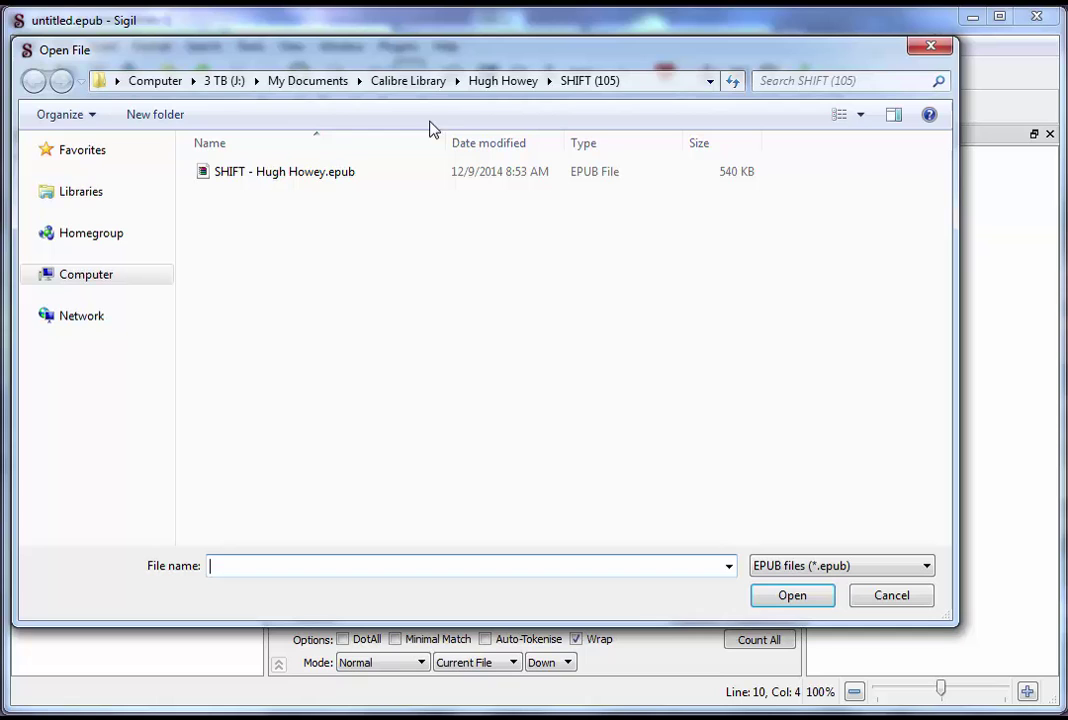
click(503, 81)
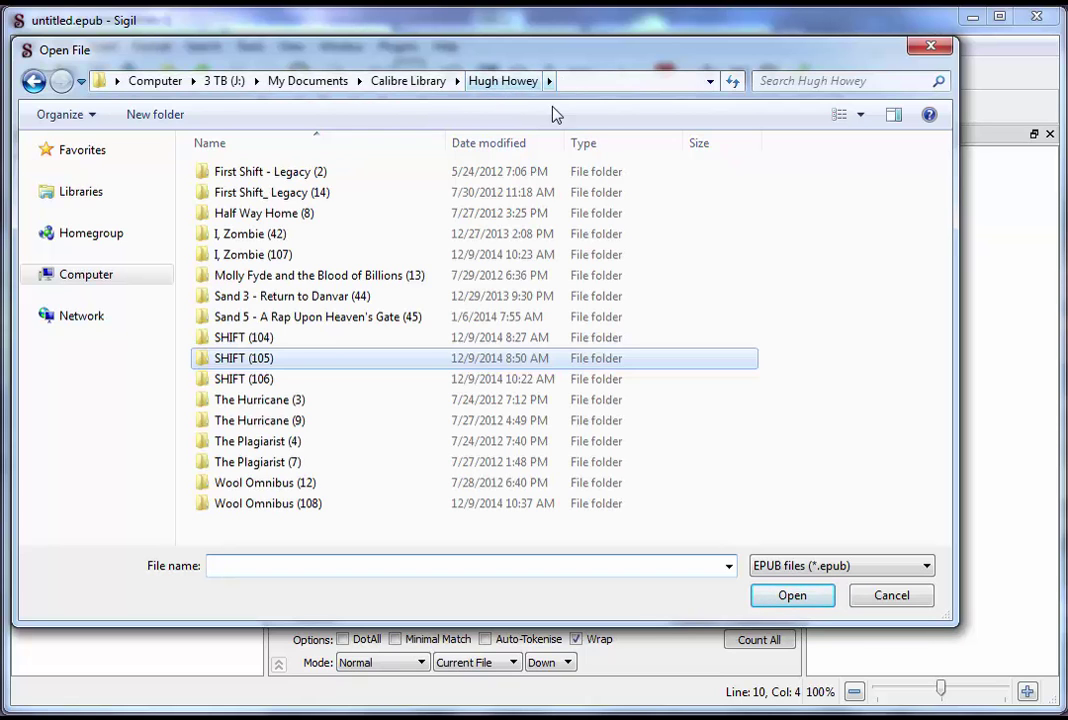
double_click(303, 503)
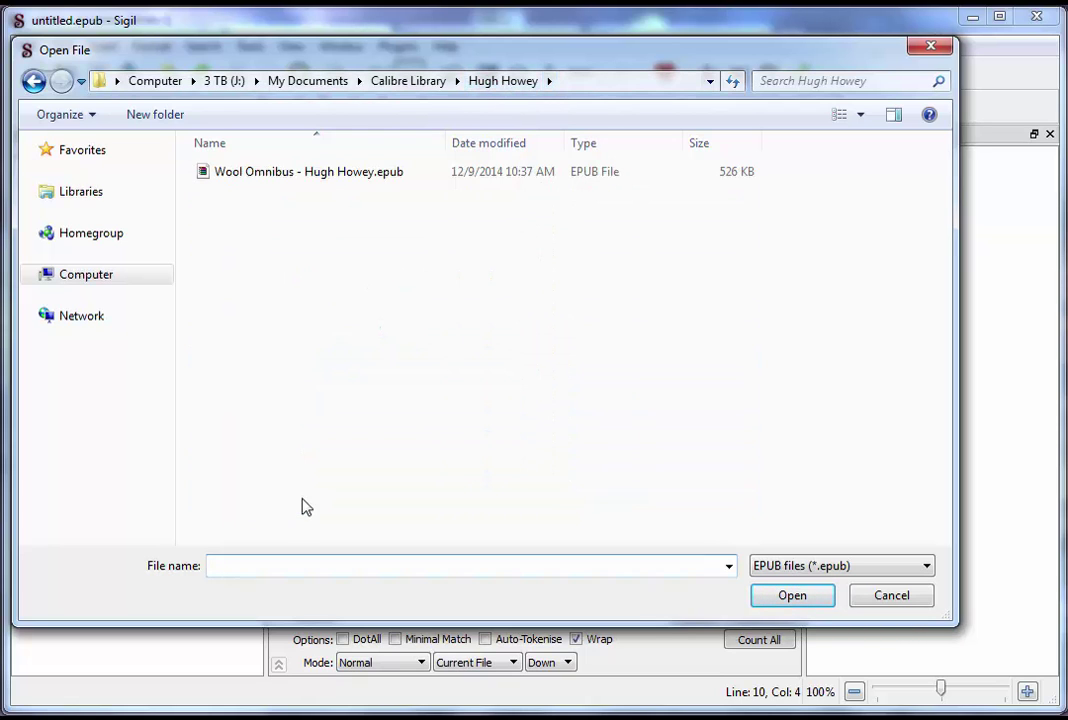
double_click(350, 176)
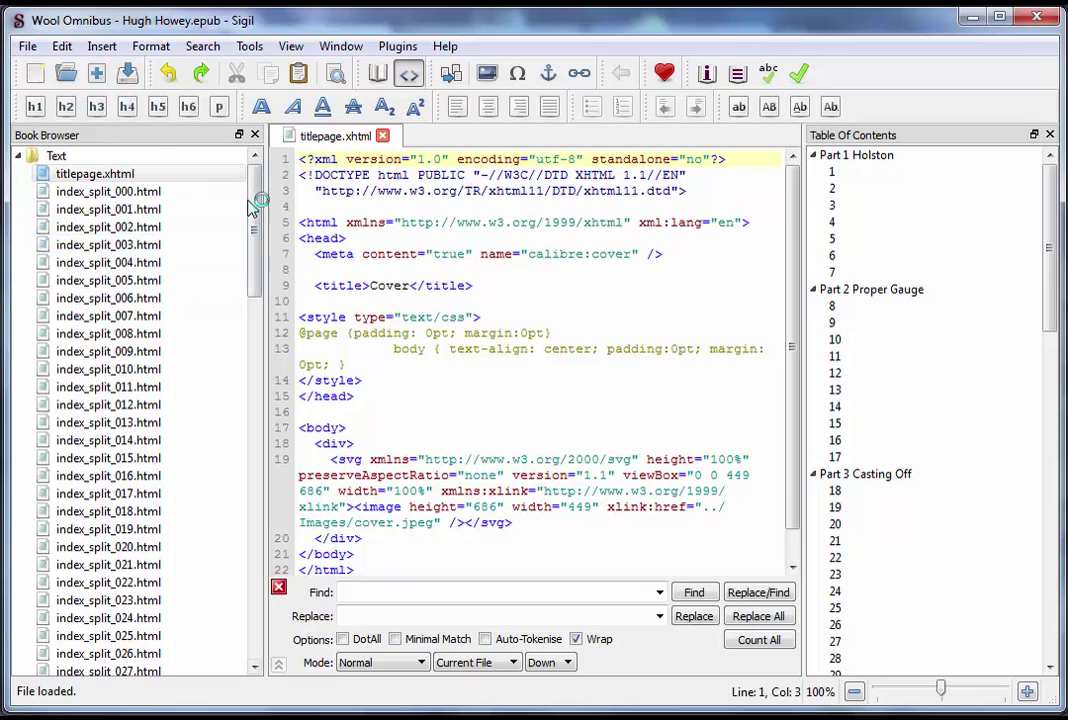
- Look through the book's list of text files and its table of contents, and display titlepage.xhtml in book view
mouse_move(253, 205)
mouse_down()
mouse_move(258, 410)
mouse_move(277, 560)
mouse_move(270, 190)
mouse_up()
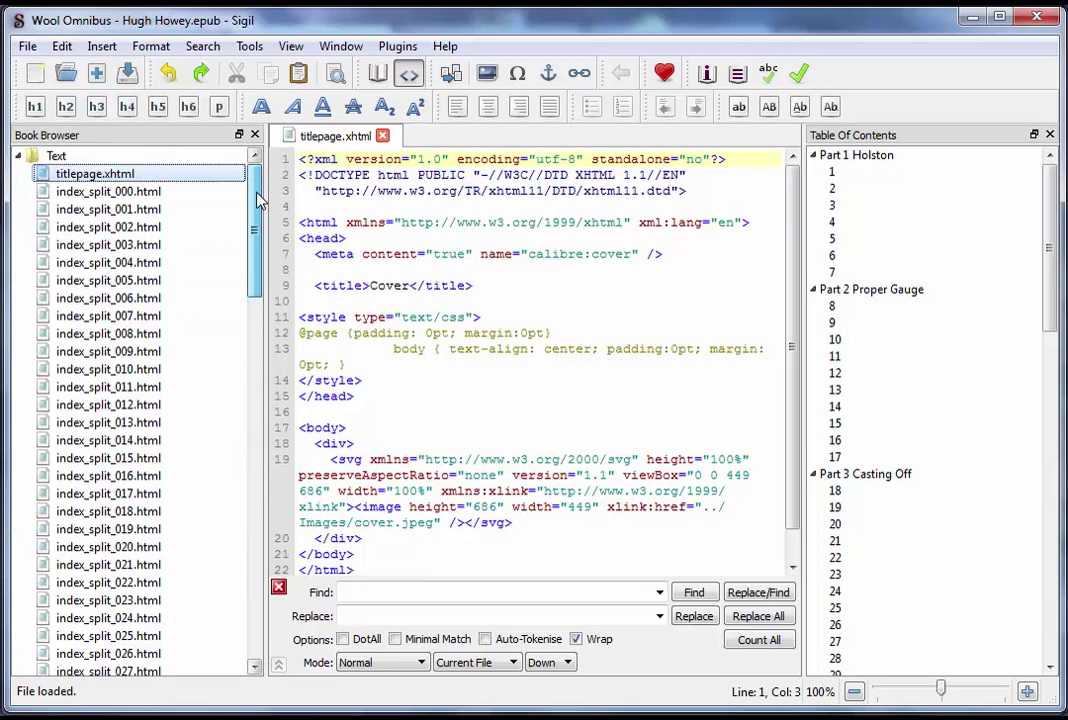
drag(255, 167, 285, 585)
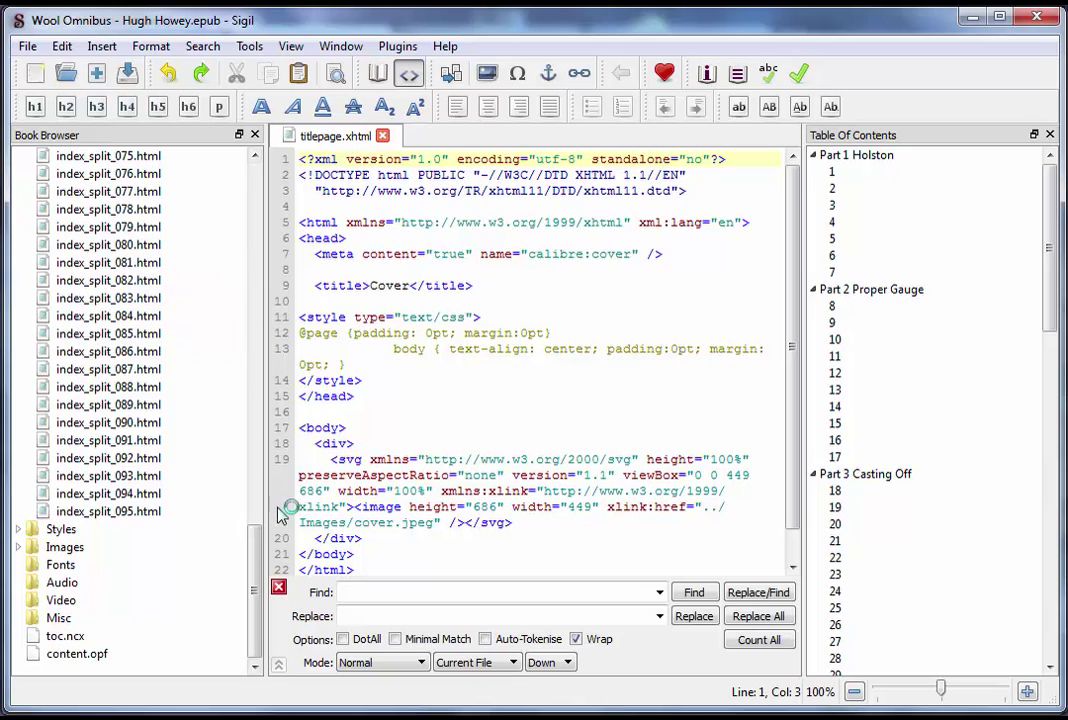
drag(255, 555, 255, 180)
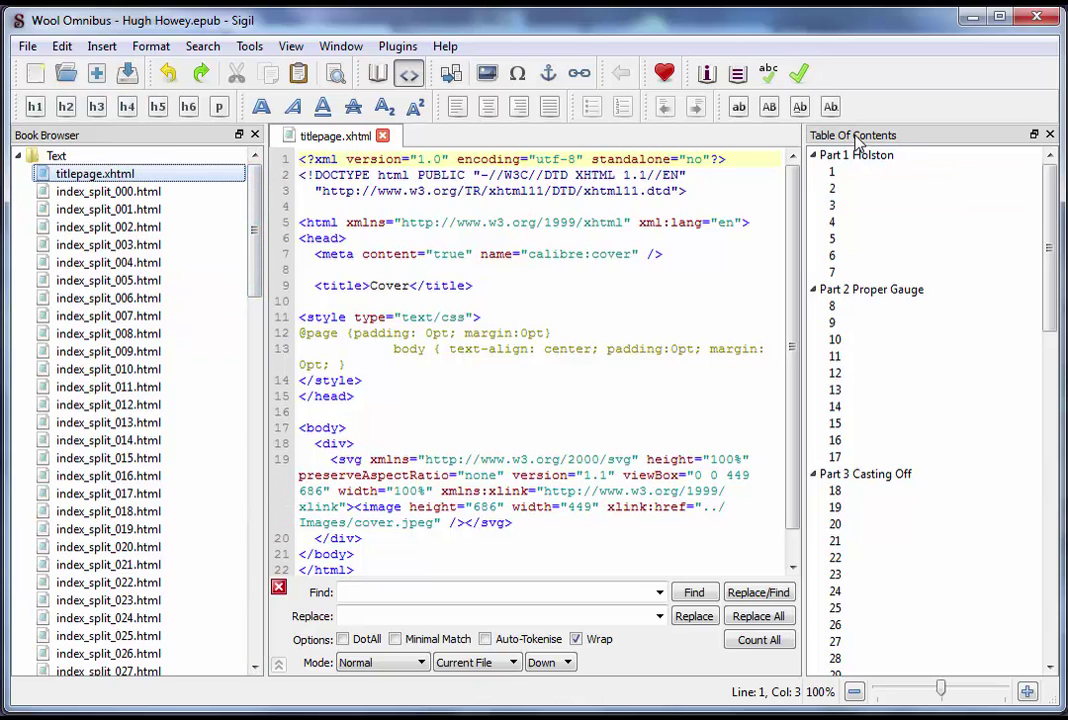
drag(1056, 213, 1030, 172)
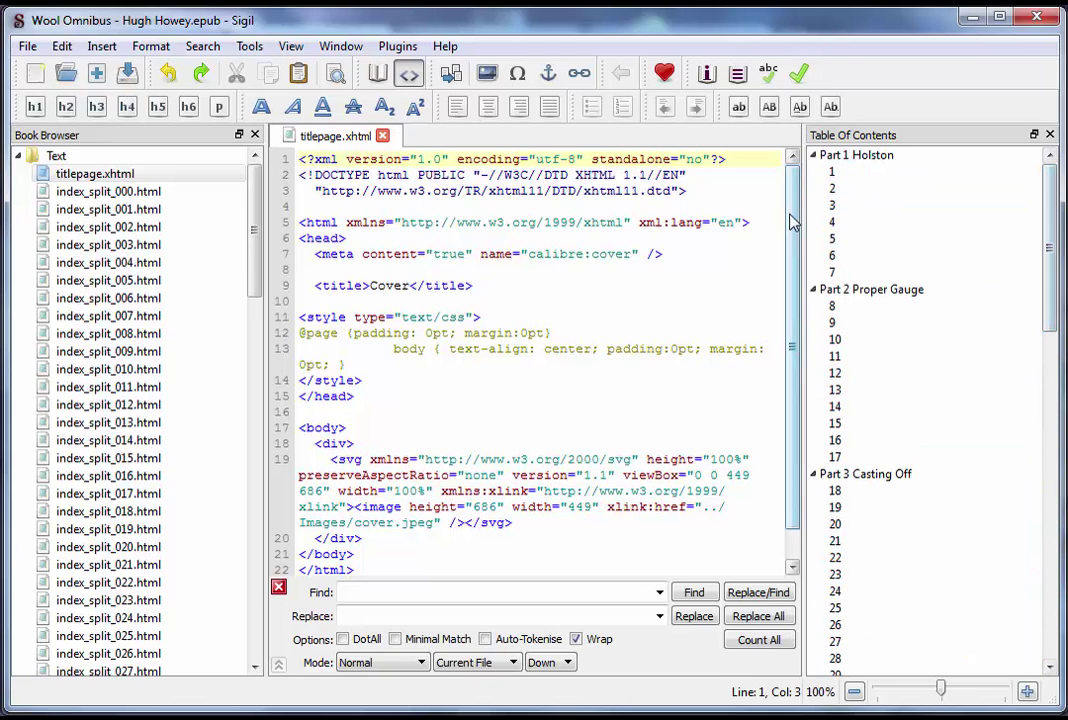
click(467, 222)
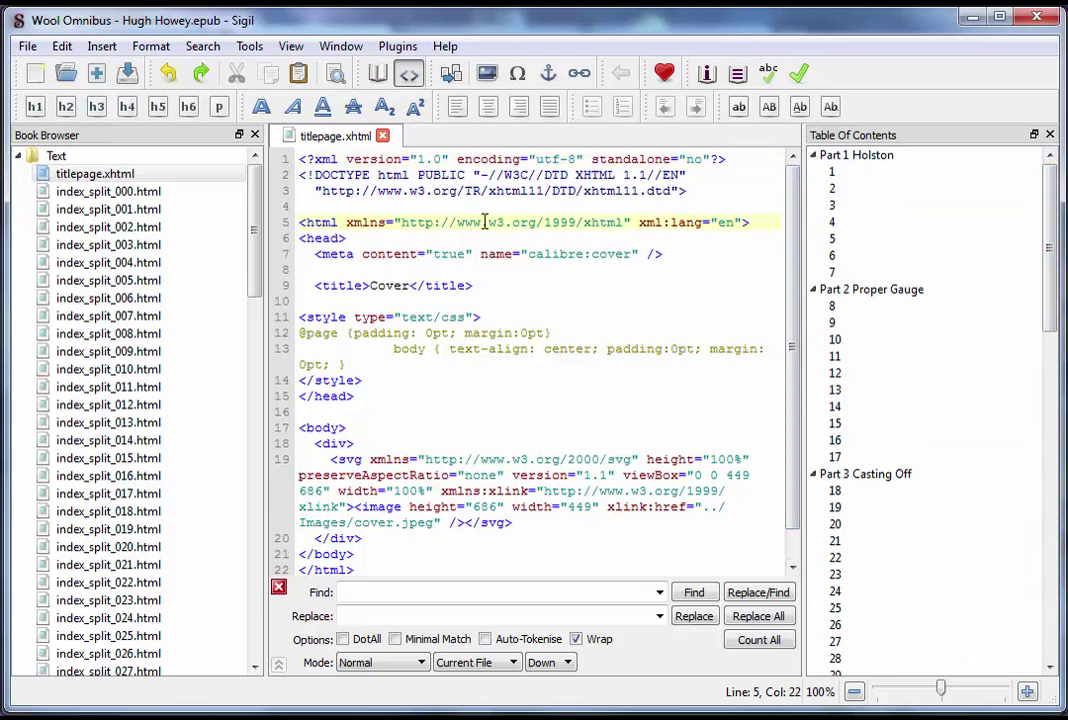
key(F2)
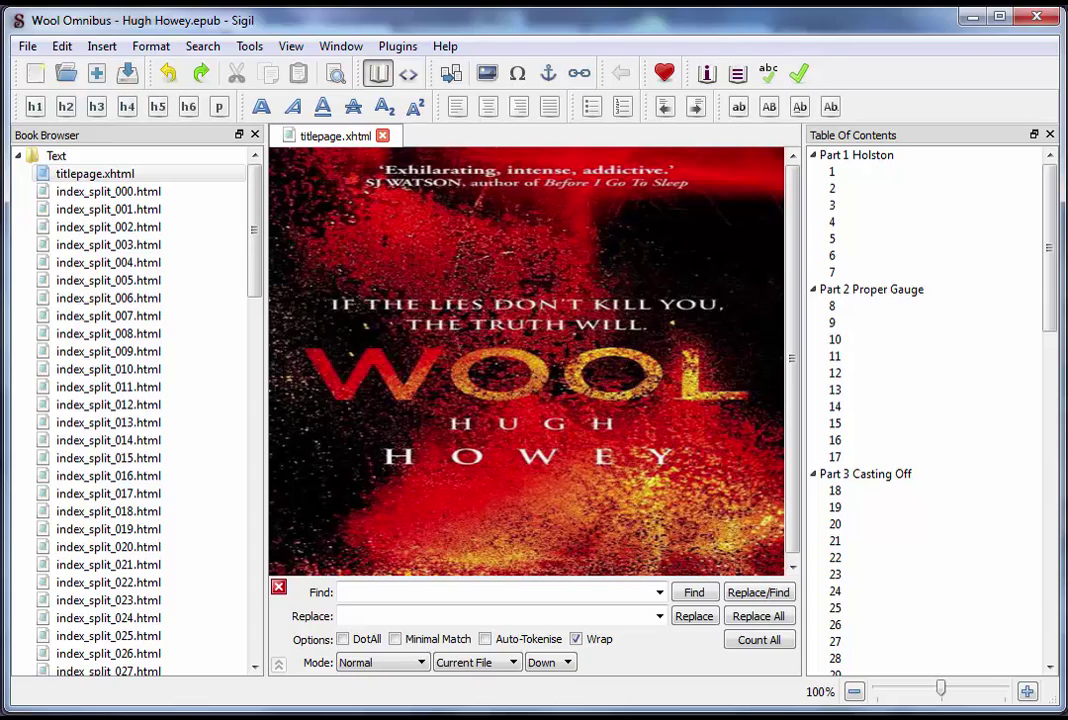
- Open chapter 3 of Part 1 Holston from the table of contents and compare its book view with its code view
click(853, 210)
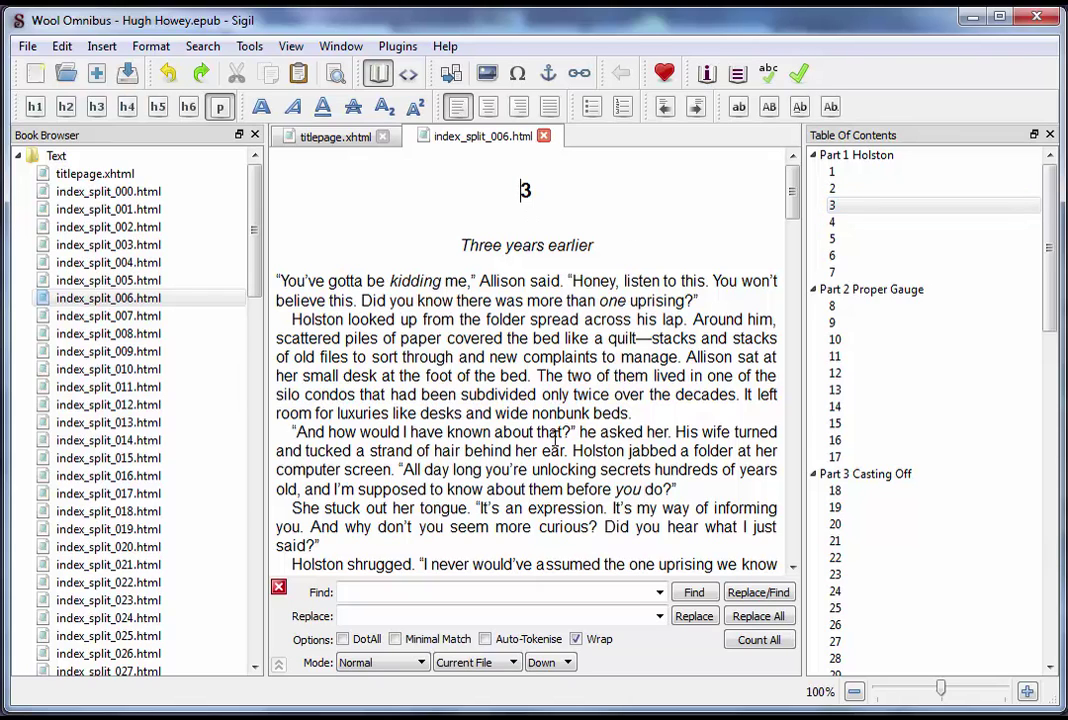
scroll(580, 385, down, 2)
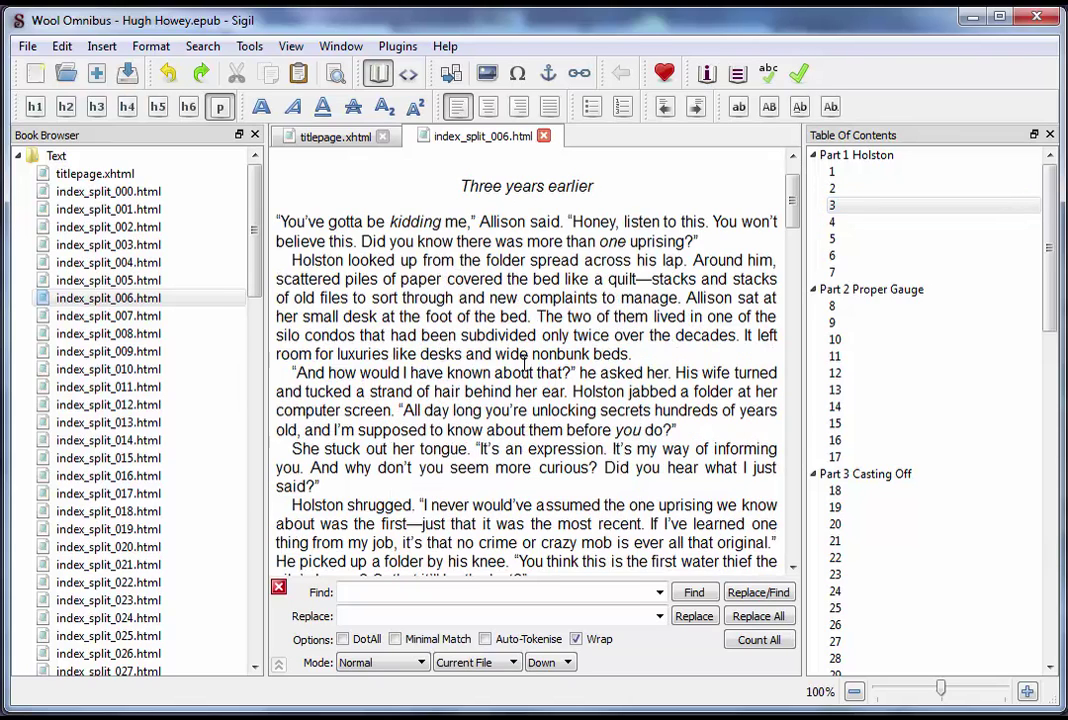
scroll(540, 380, up, 2)
key(F2)
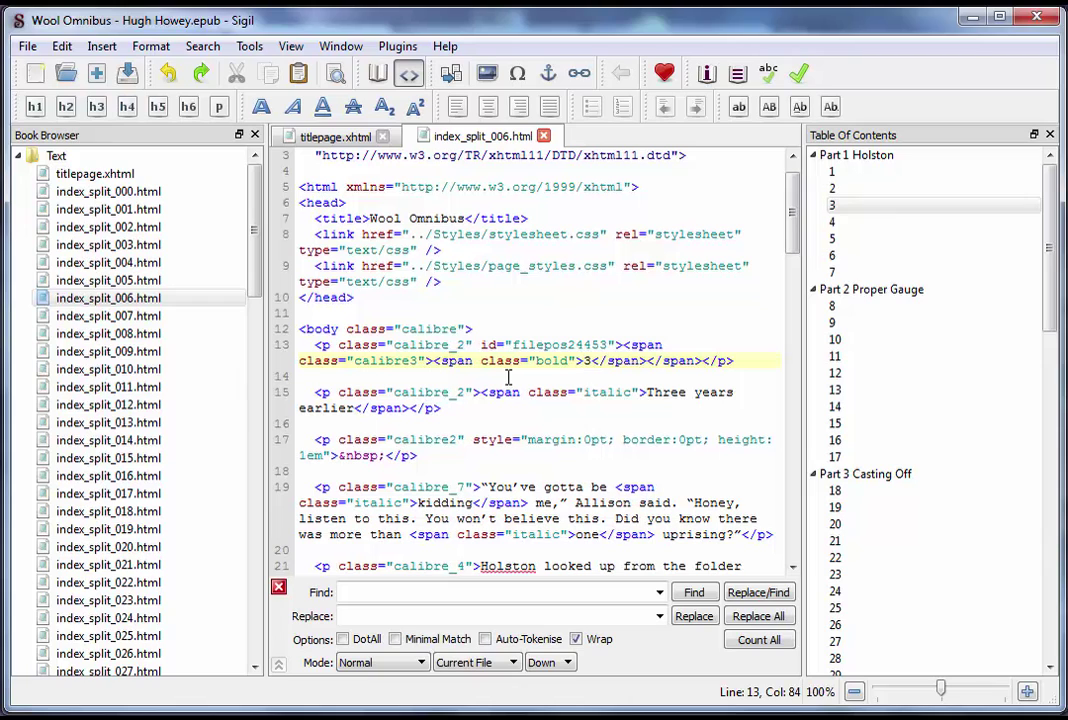
key(F2)
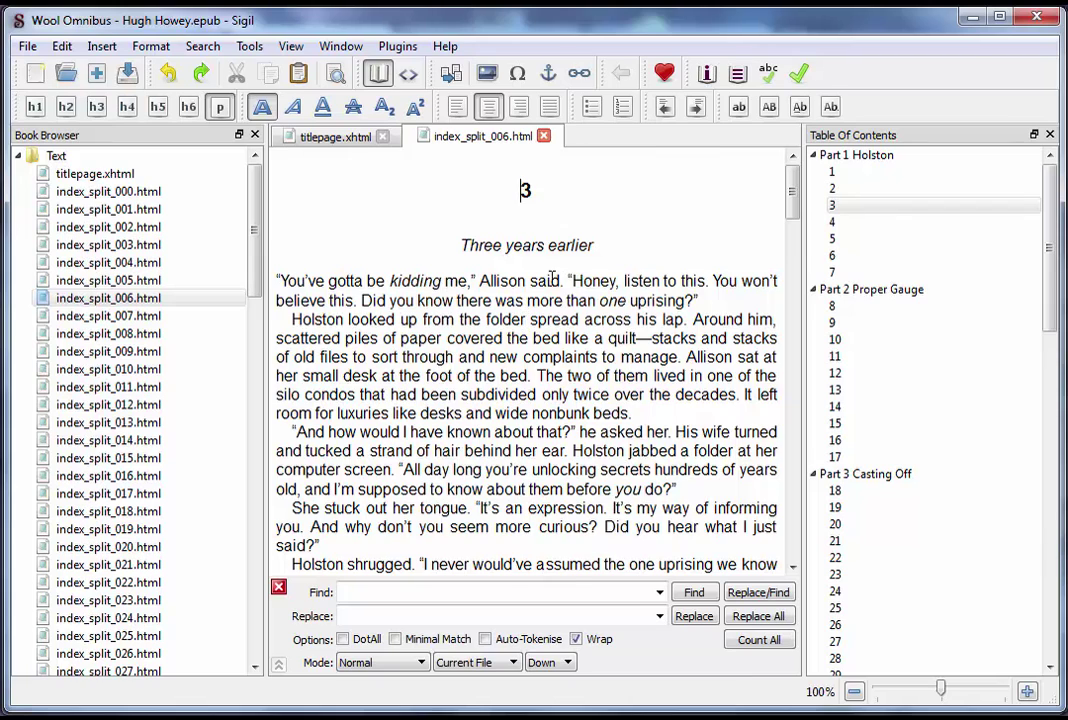
- Examine the HTML markup around the opening paragraphs of index_split_006.html in code view, then return the chapter to book view
key(F2)
scroll(500, 332, down, 1)
drag(514, 440, 596, 445)
double_click(627, 471)
scroll(600, 470, down, 2)
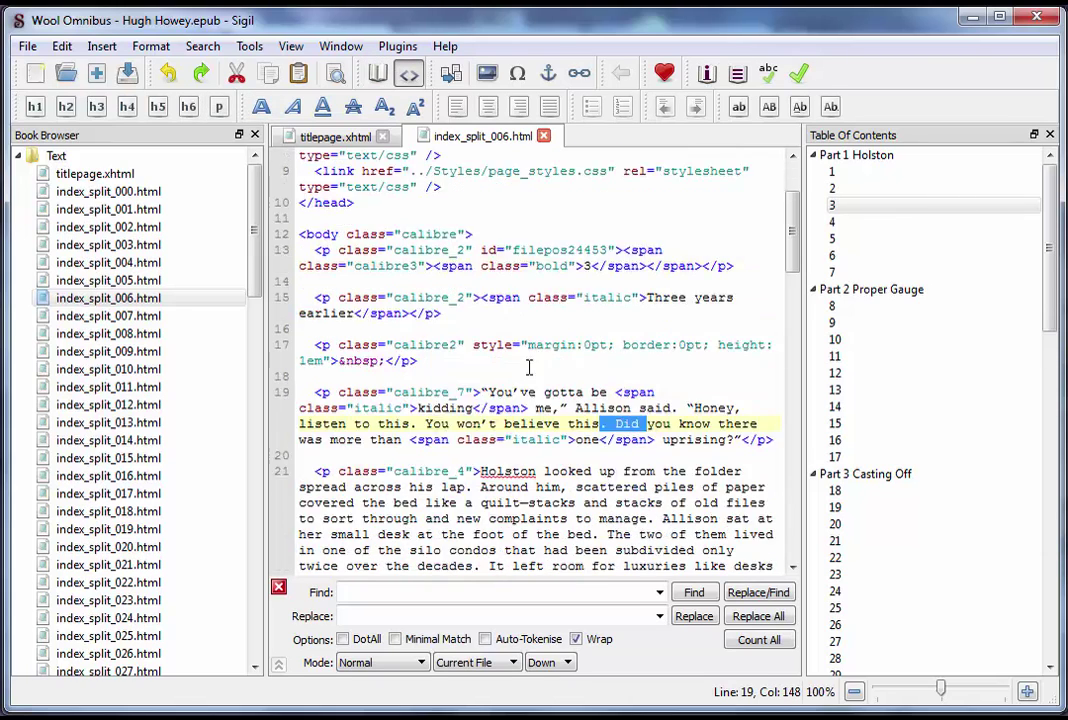
drag(481, 456, 517, 519)
click(553, 472)
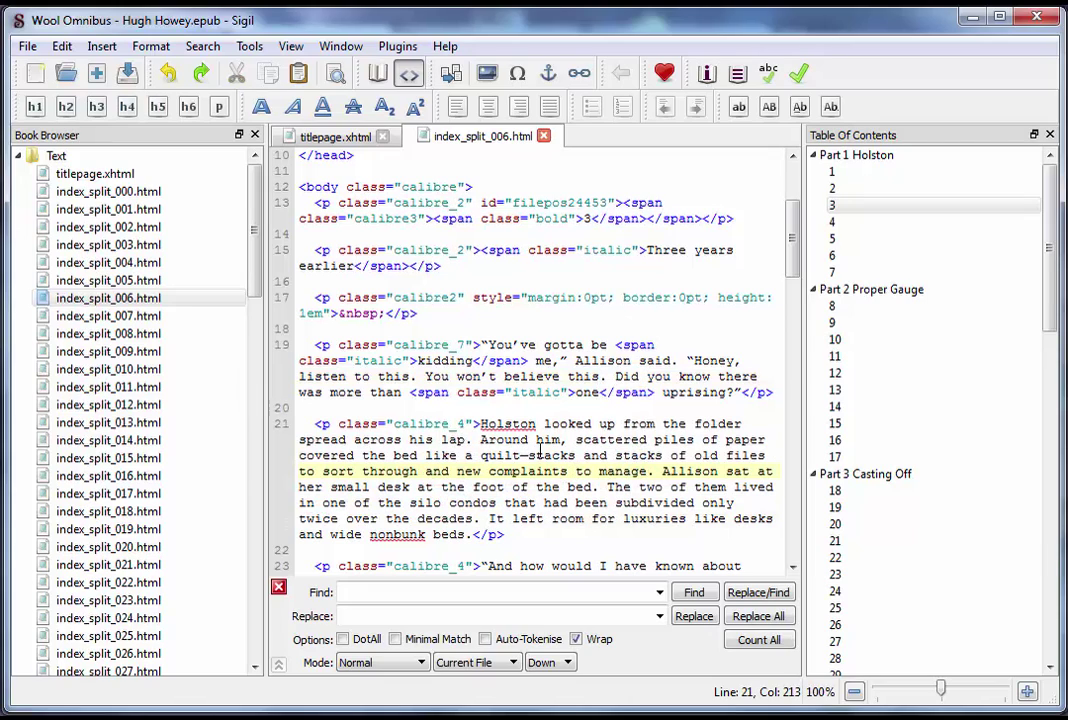
scroll(528, 450, down, 3)
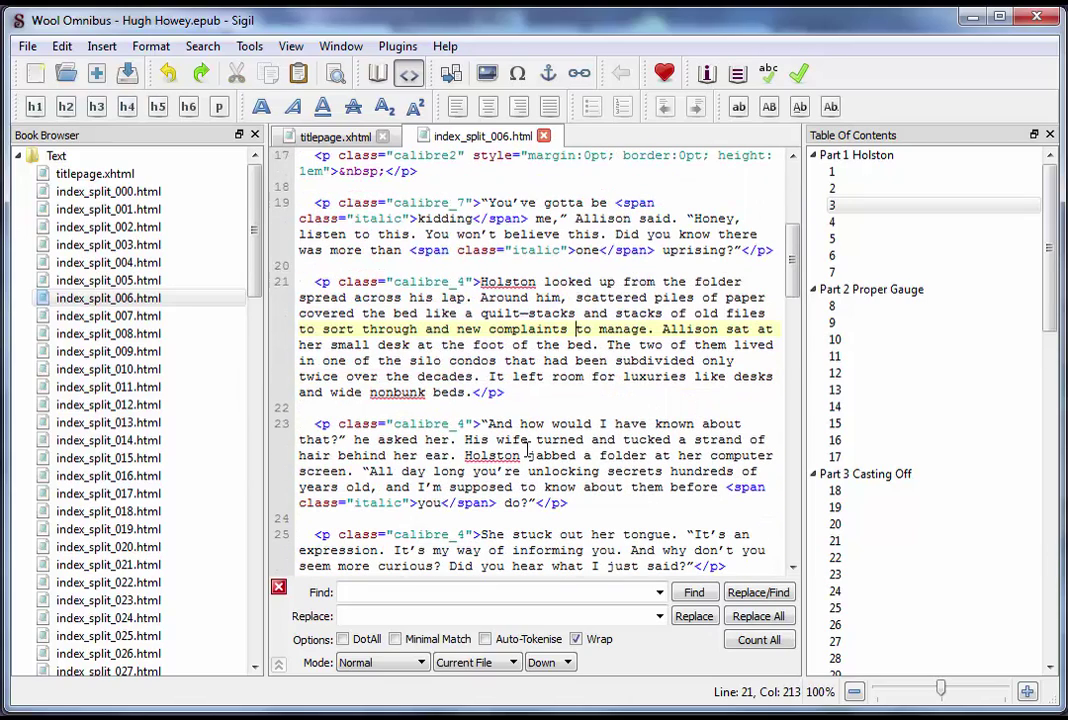
key(ctrl+shift+b)
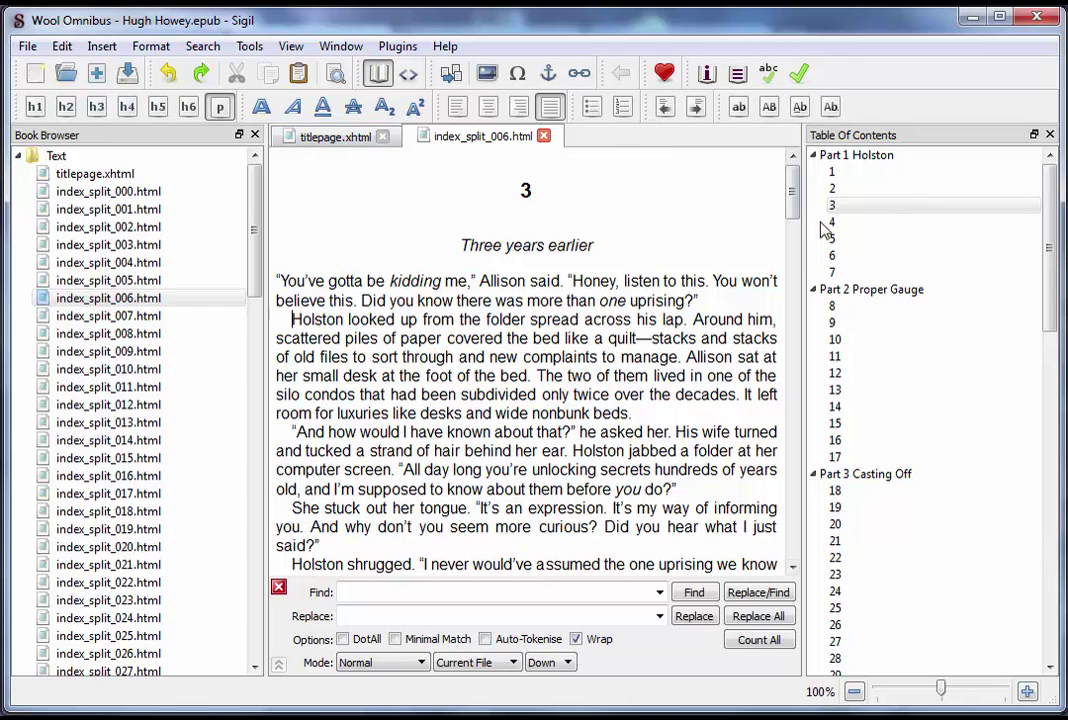
- Open chapters 6, 10 and 13 from the table of contents and look through the row of open files
click(849, 258)
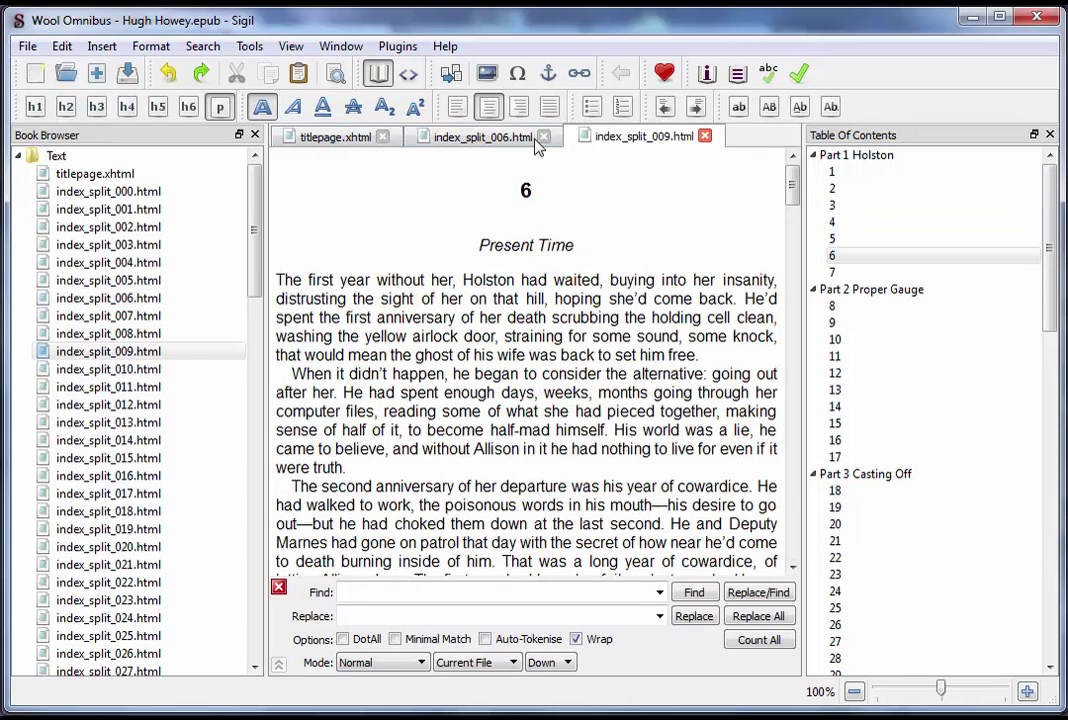
click(907, 343)
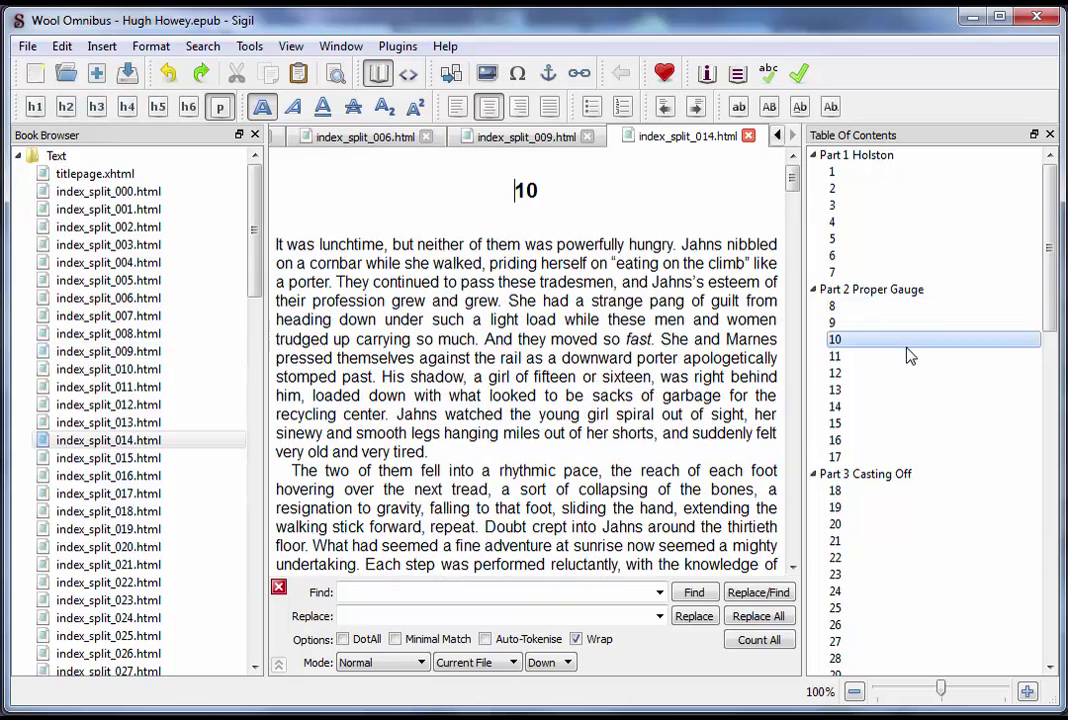
click(861, 393)
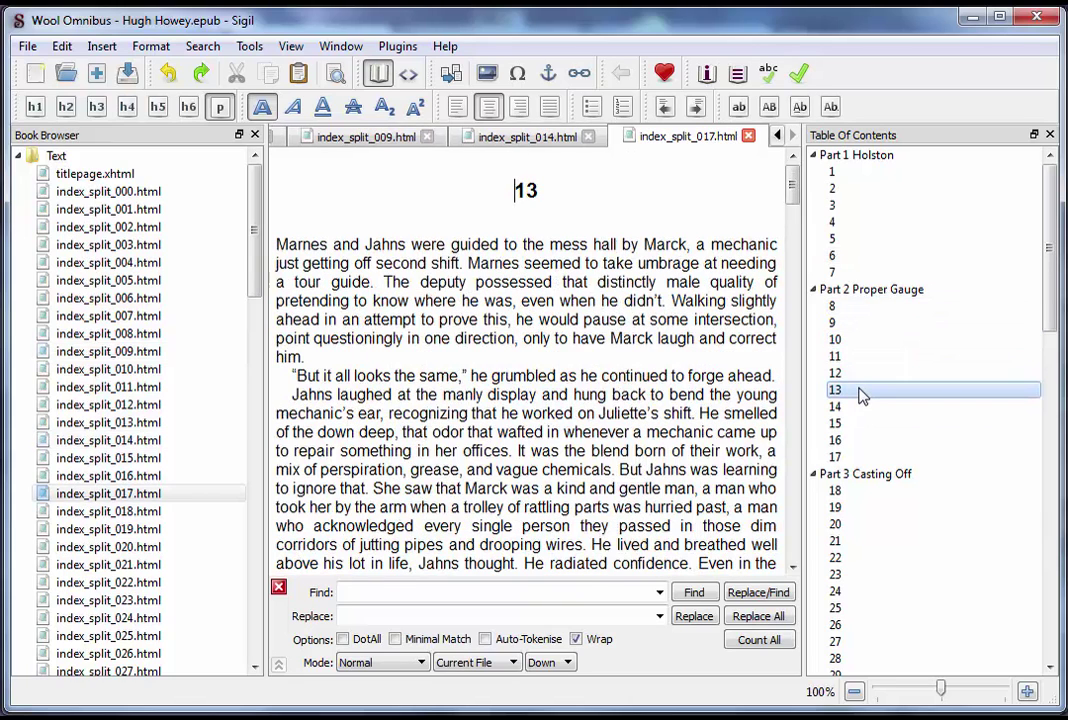
click(778, 138)
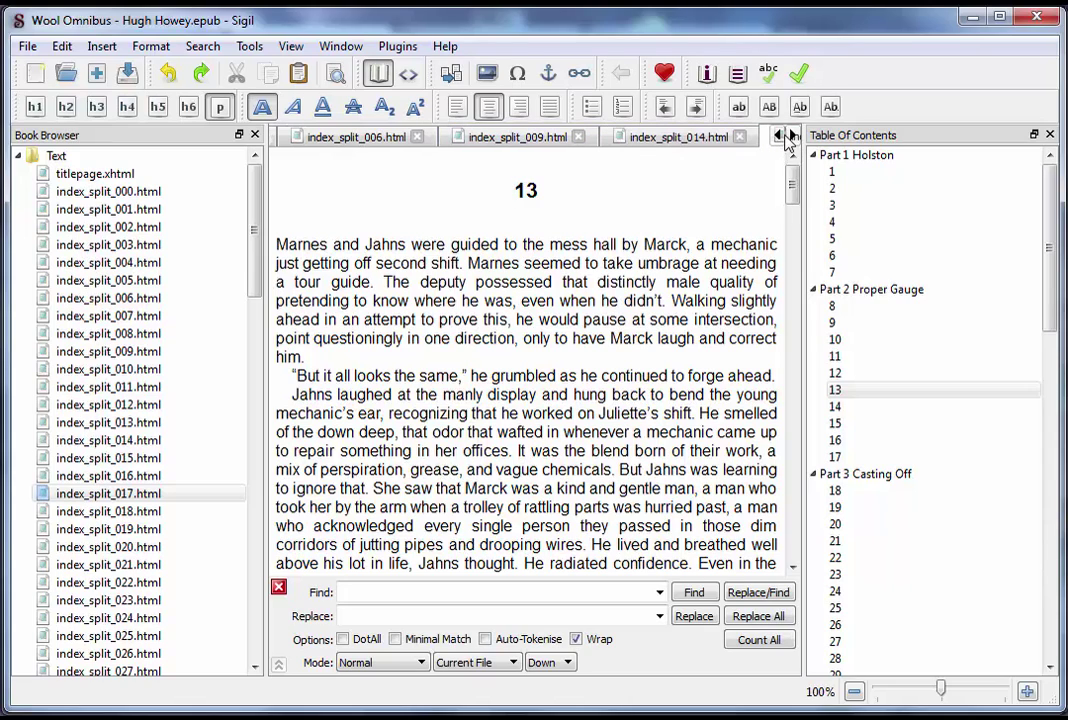
click(779, 136)
click(792, 137)
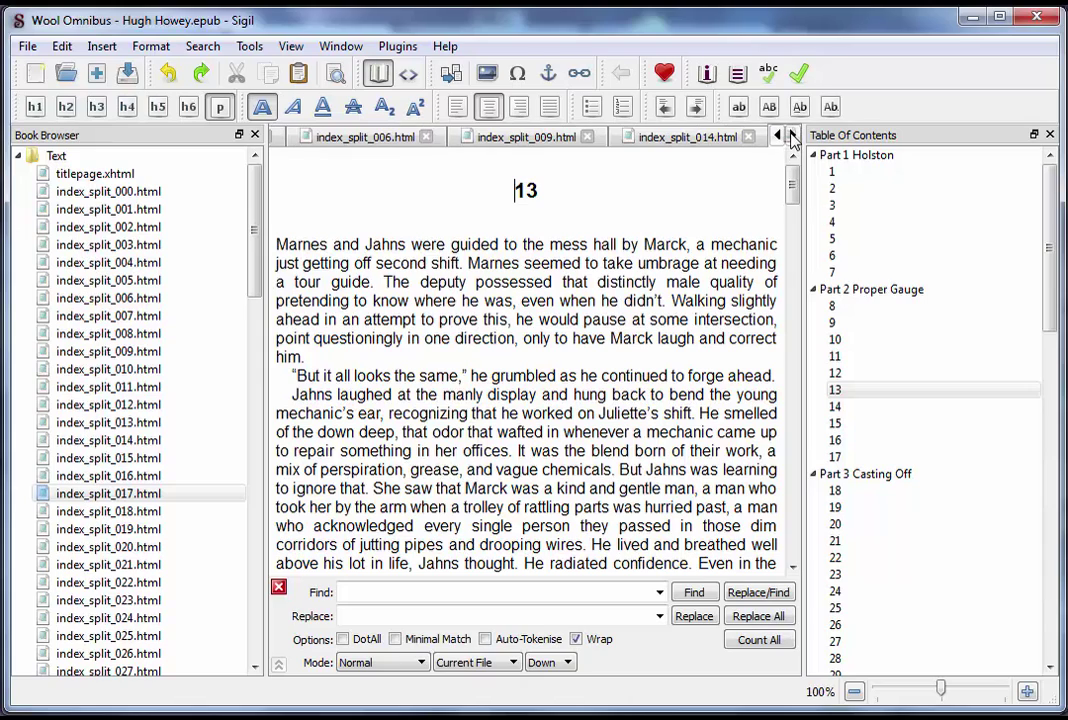
click(792, 137)
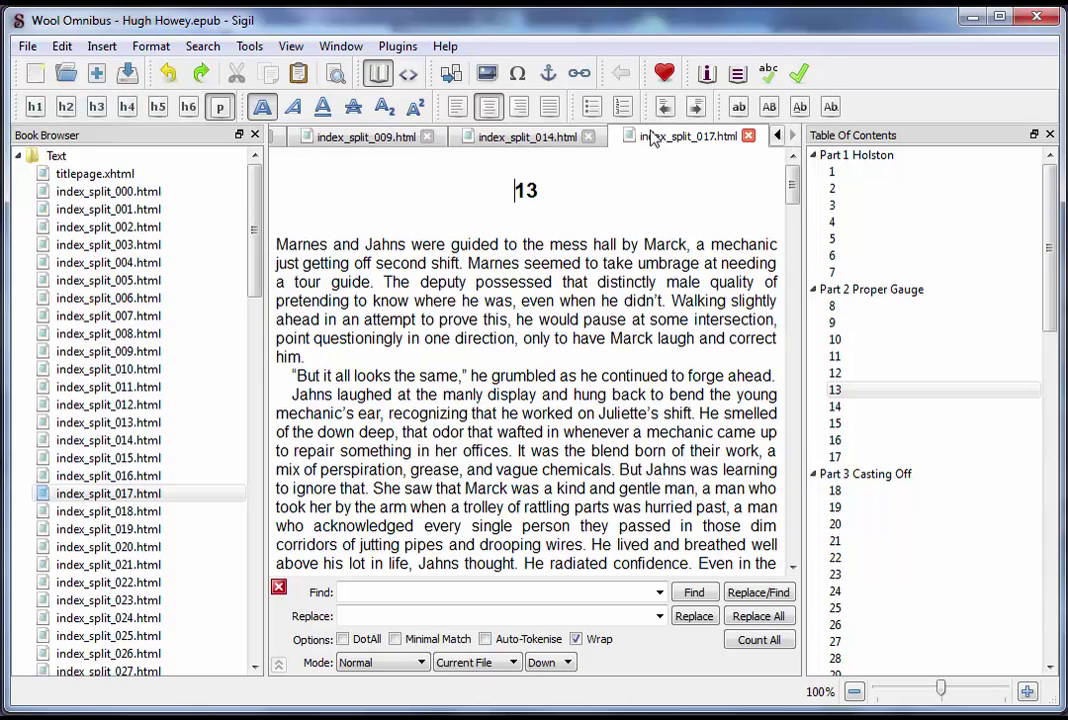
- Close all the open chapter files so that only titlepage.xhtml stays open
click(427, 137)
click(427, 137)
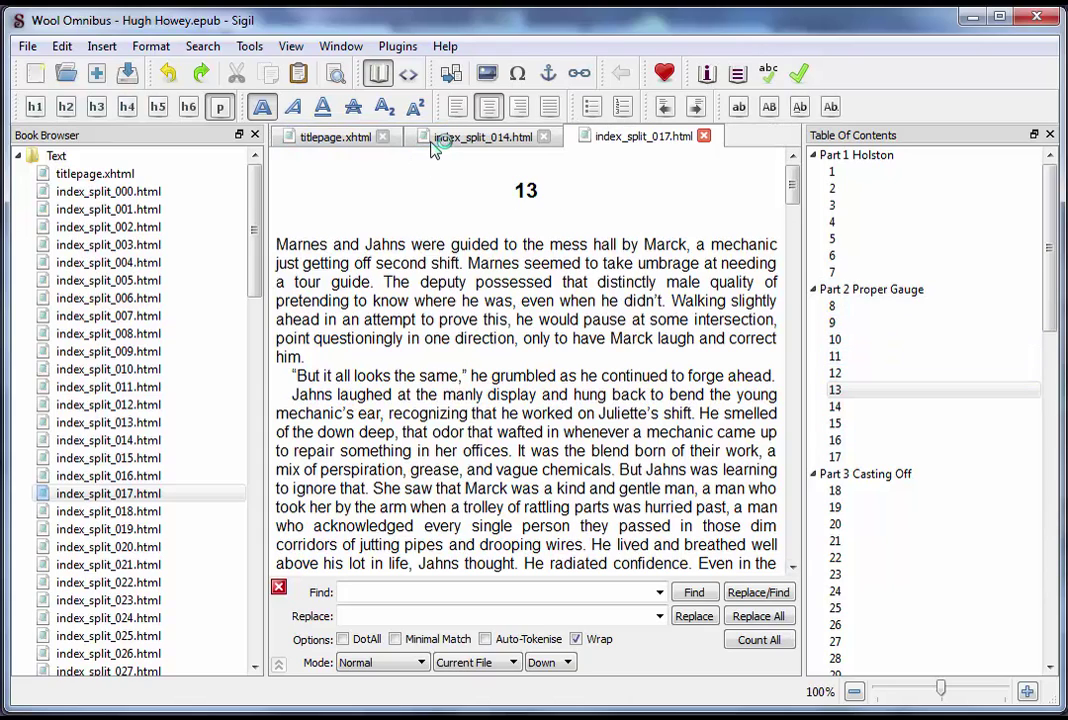
click(543, 137)
click(545, 138)
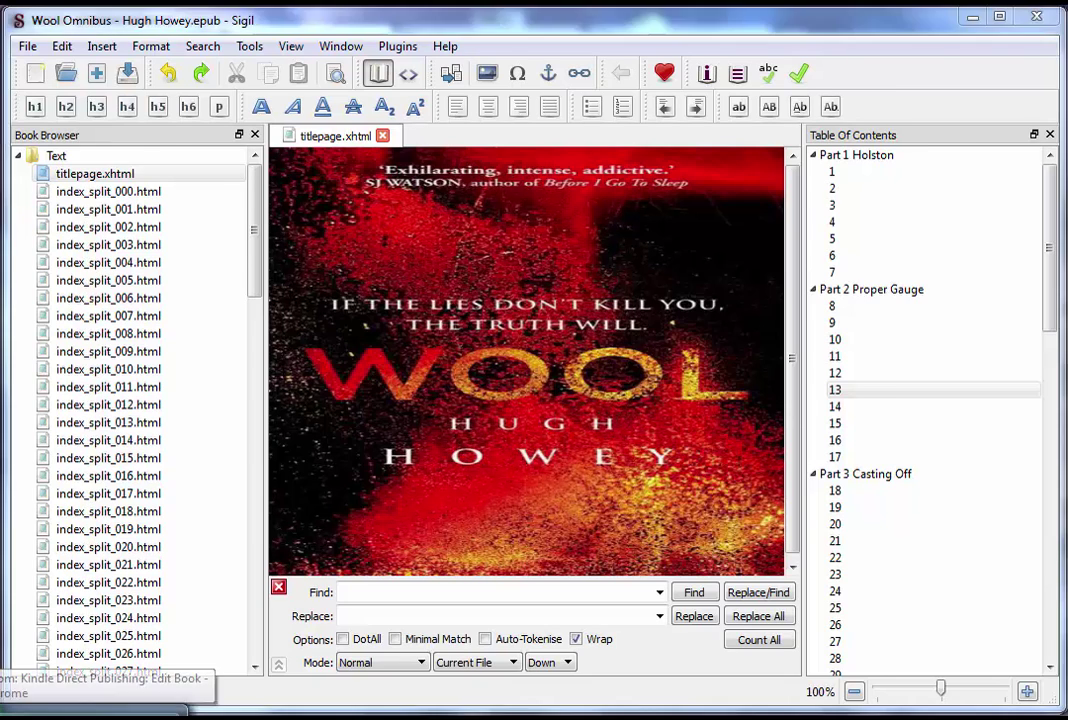
- Switch to the Kindle Quality Notice e-mail in Chrome and check the book title in its subject and the listed errors
click(100, 715)
click(88, 37)
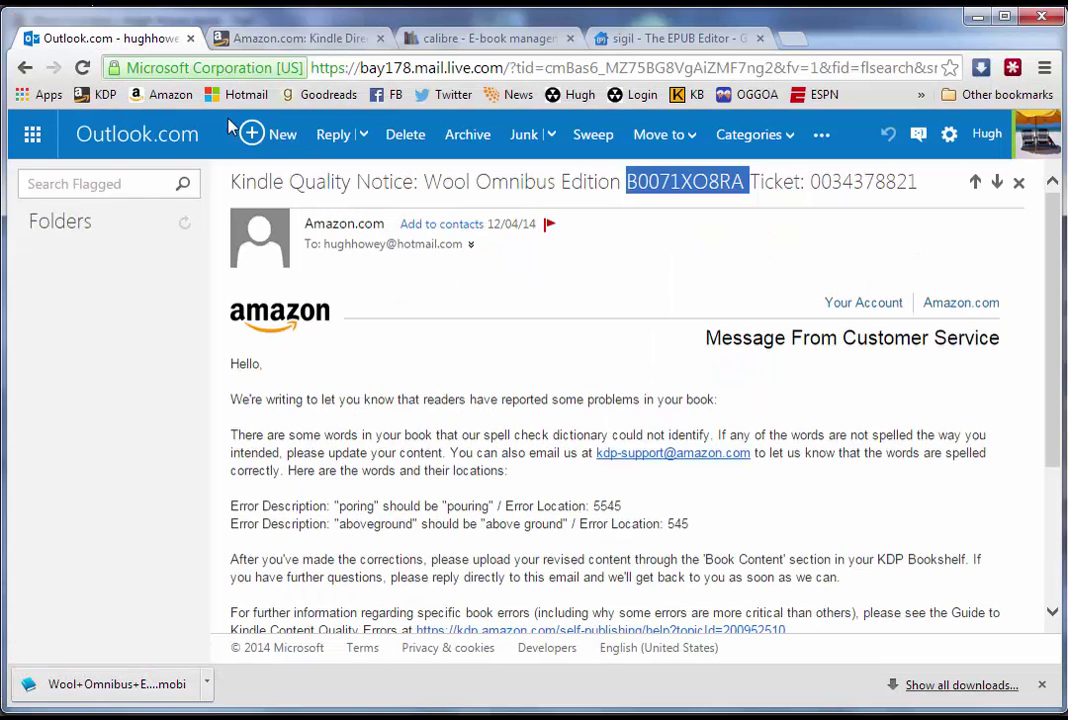
scroll(385, 410, down, 1)
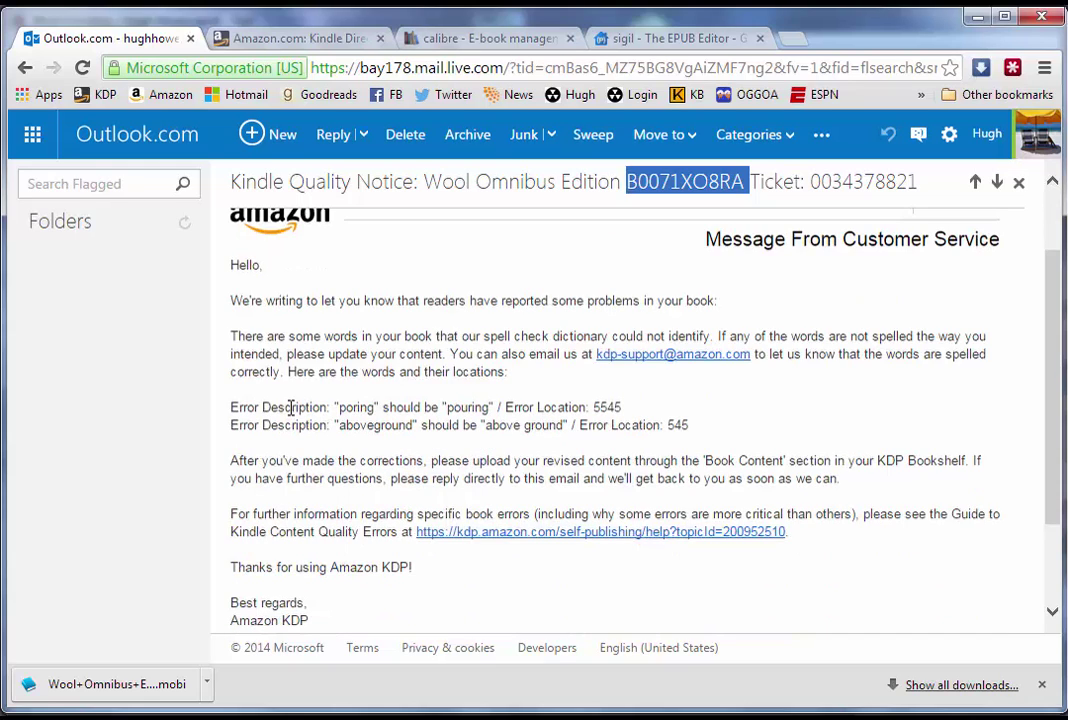
double_click(443, 181)
click(436, 181)
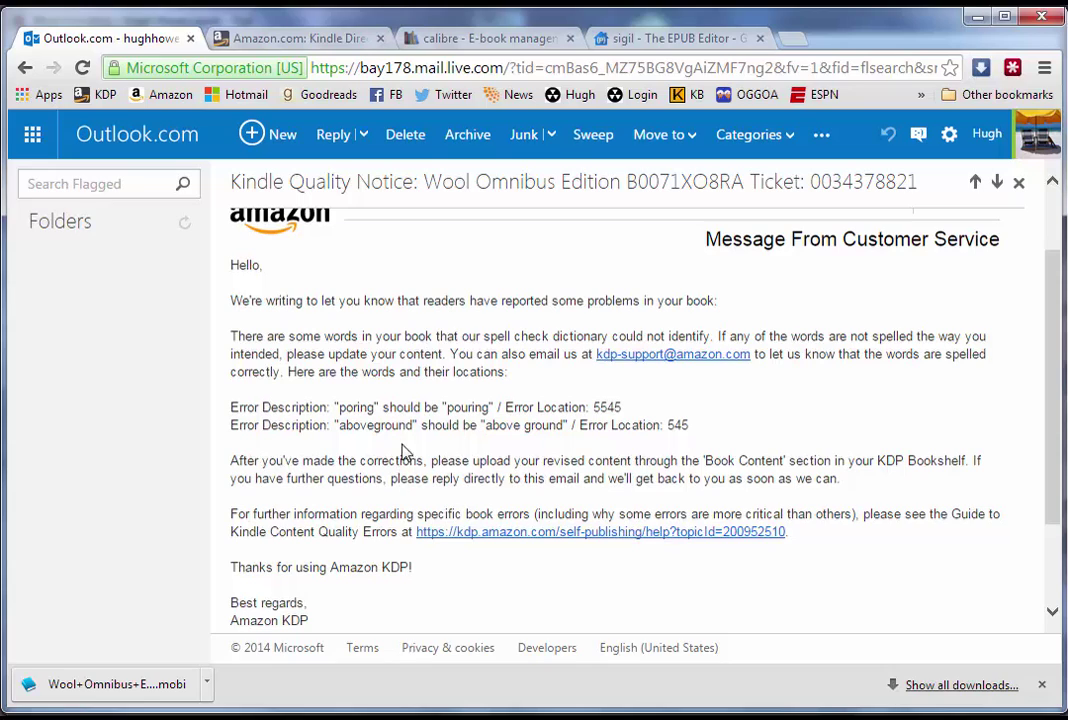
double_click(454, 181)
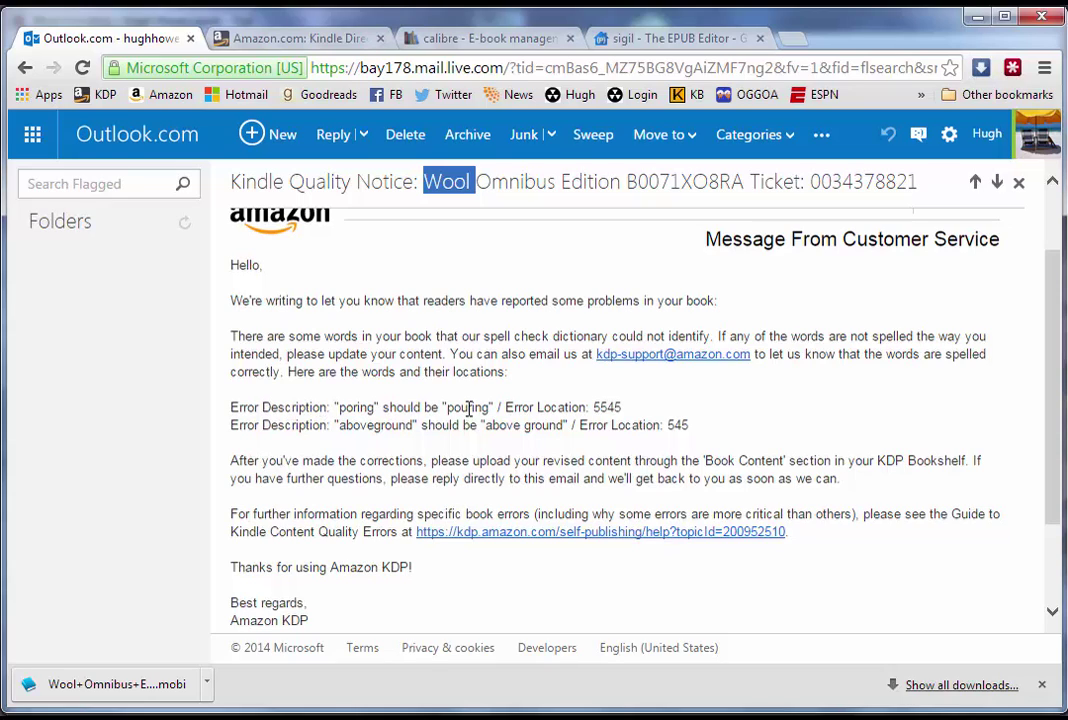
- Compare the reported word "poring" with the suggested correction "pouring" in the e-mail, ending with "poring" selected
double_click(355, 407)
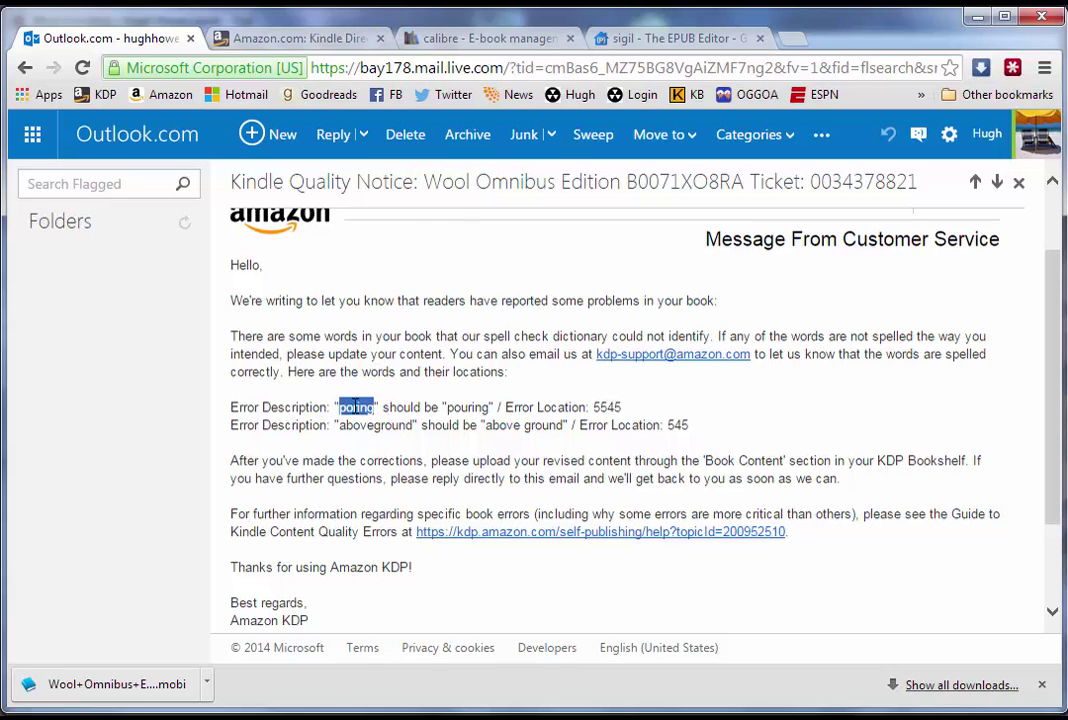
double_click(466, 407)
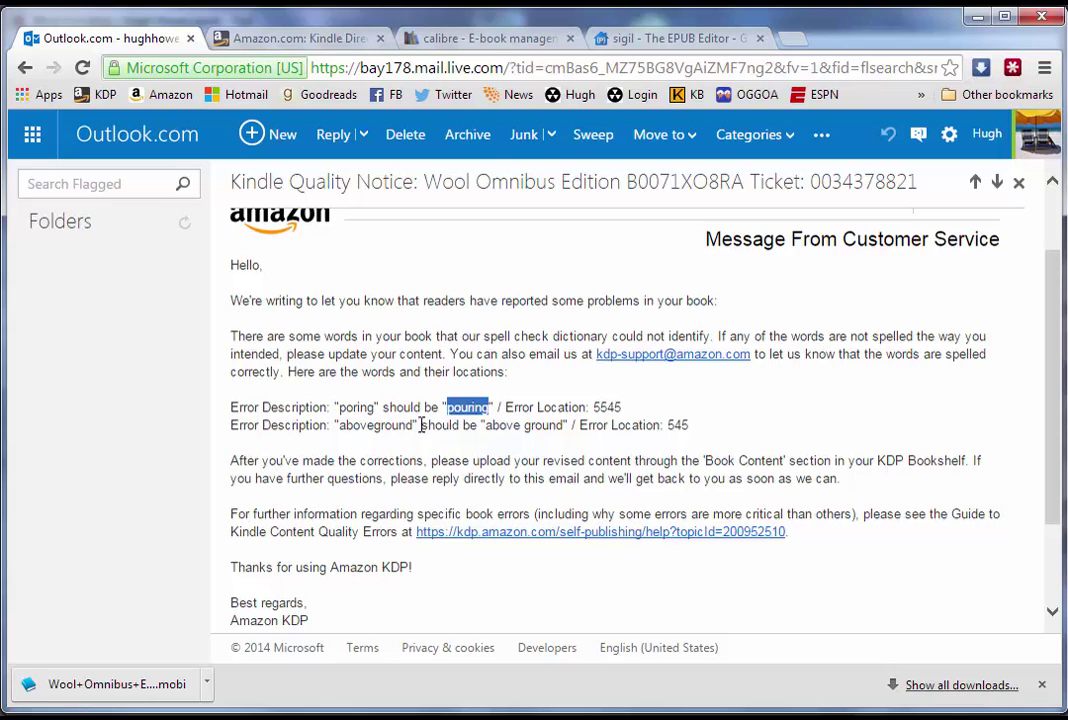
double_click(355, 407)
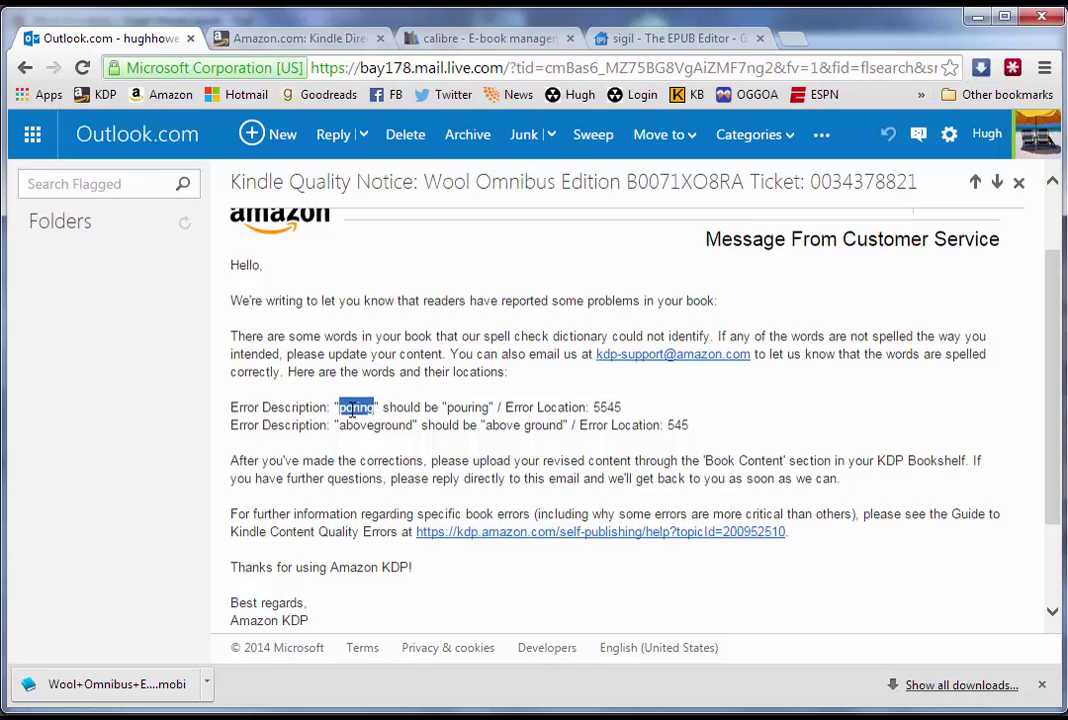
click(338, 423)
double_click(350, 408)
click(462, 408)
double_click(466, 408)
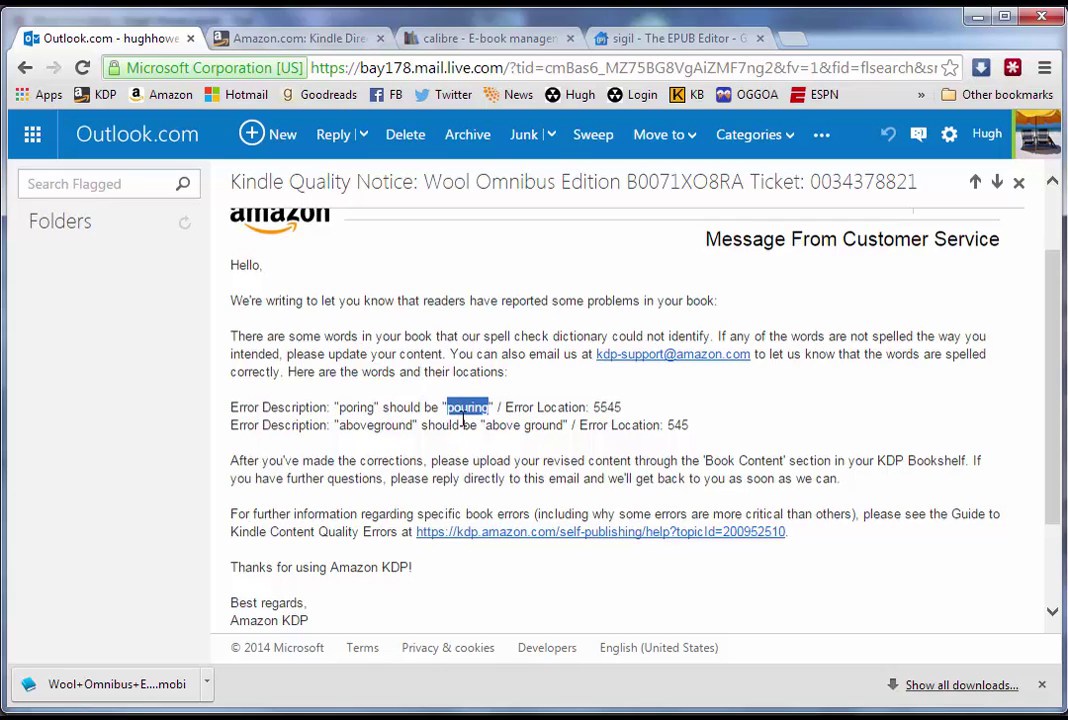
double_click(354, 408)
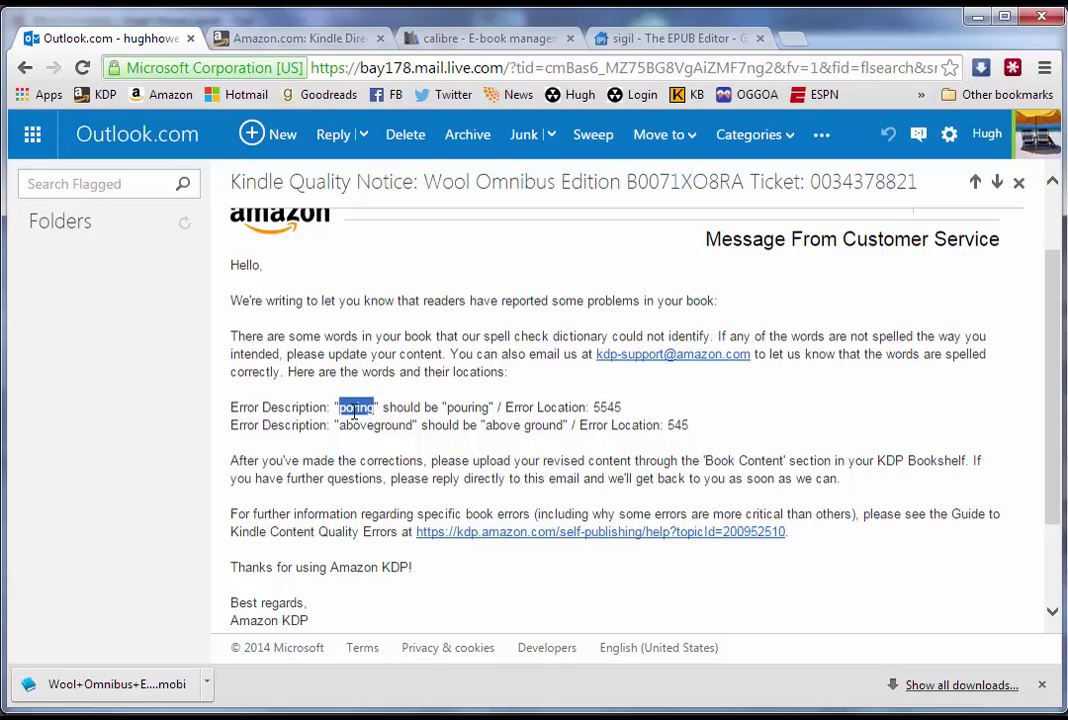
- Check the Kindle Direct Publishing title setup page and return to the Kindle Quality Notice e-mail
click(676, 38)
click(228, 40)
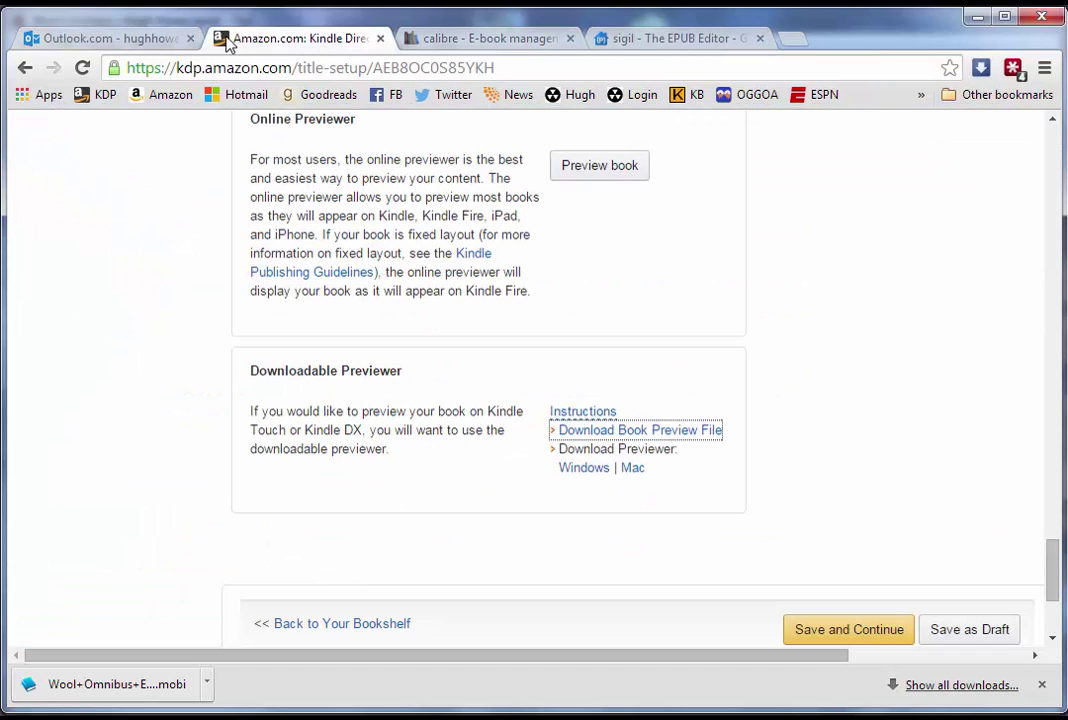
click(100, 38)
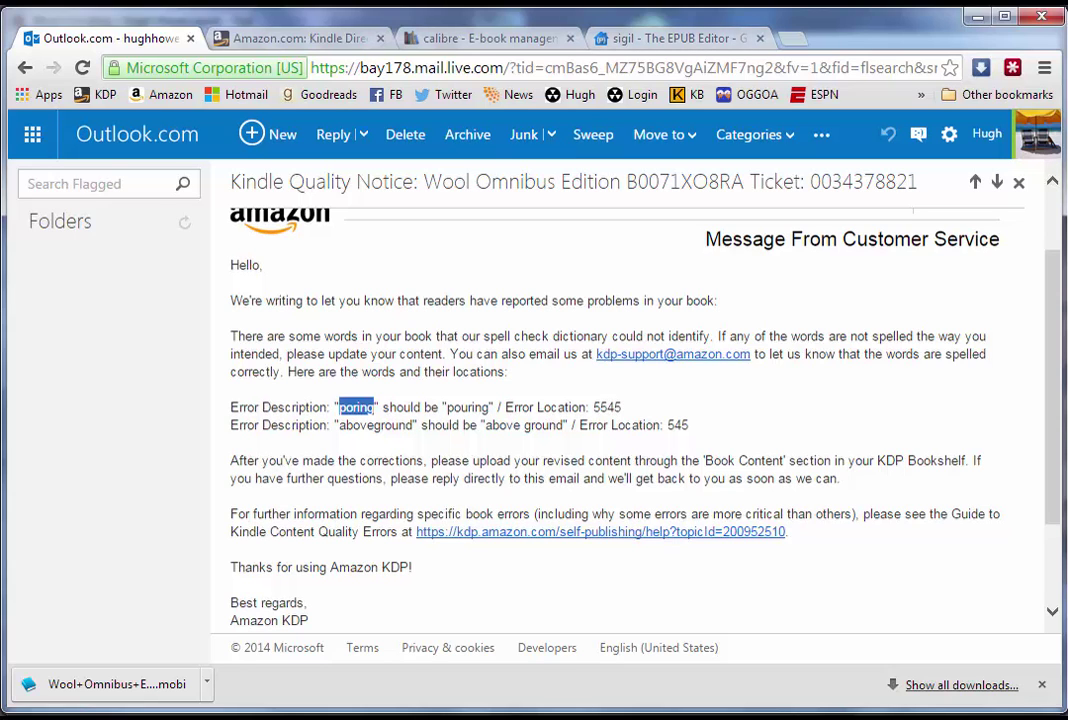
- Switch to Sigil, set the search scope to All HTML Files, and find "poring" in the book
key(alt+Tab)
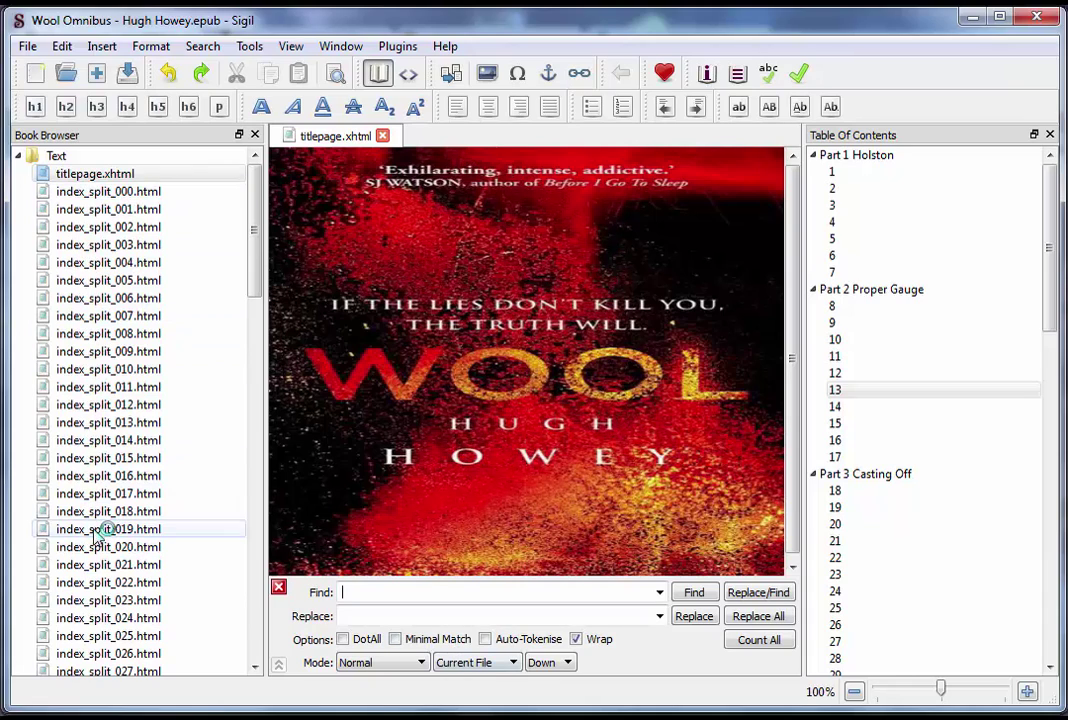
click(499, 663)
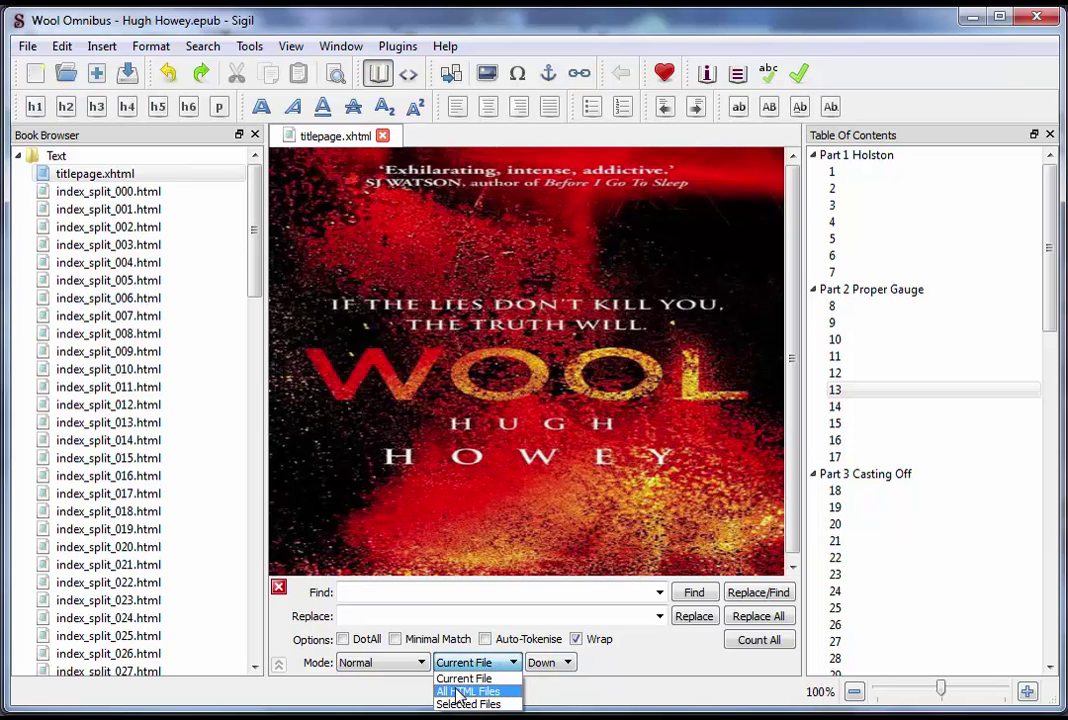
click(465, 692)
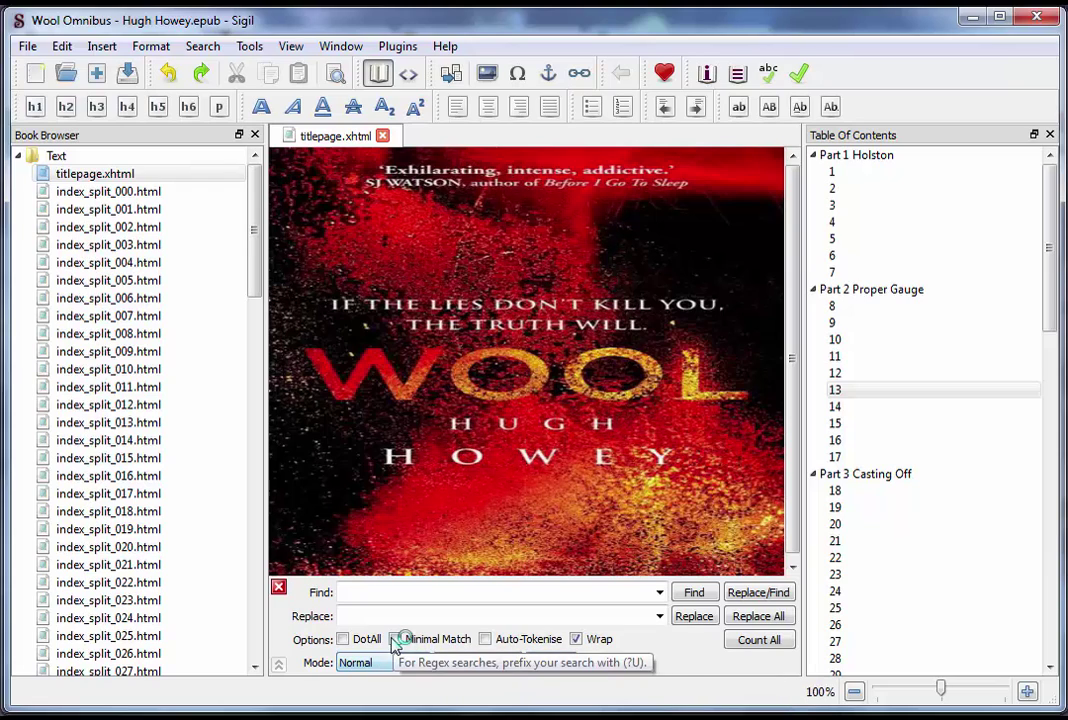
click(376, 590)
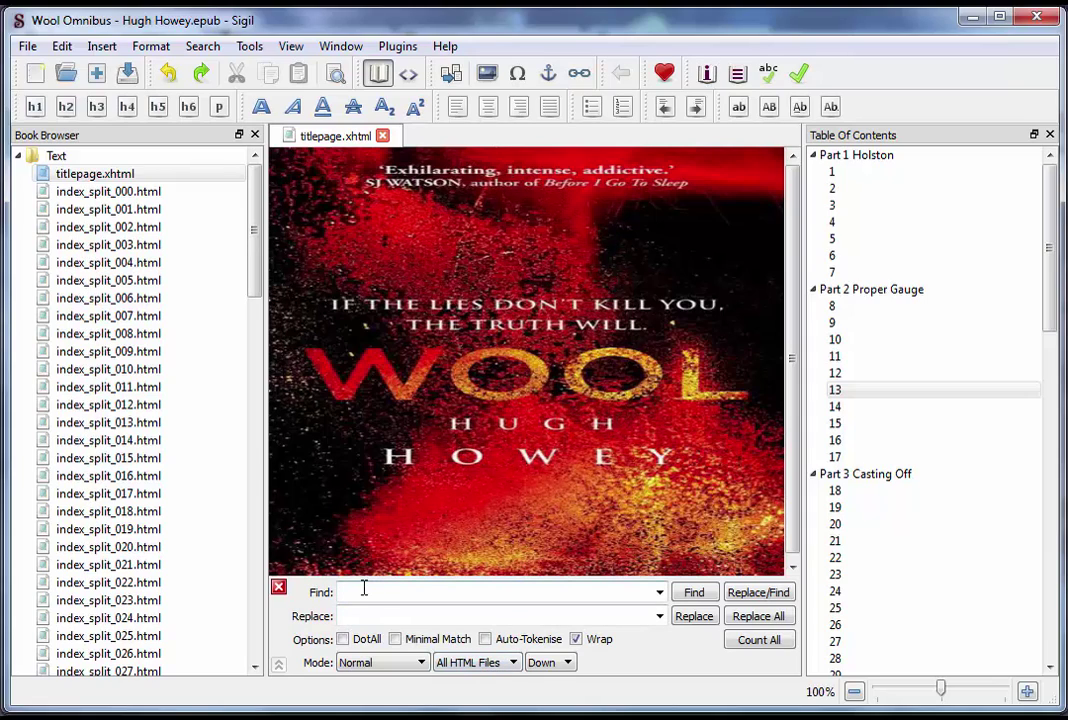
text(poridg)
click(692, 593)
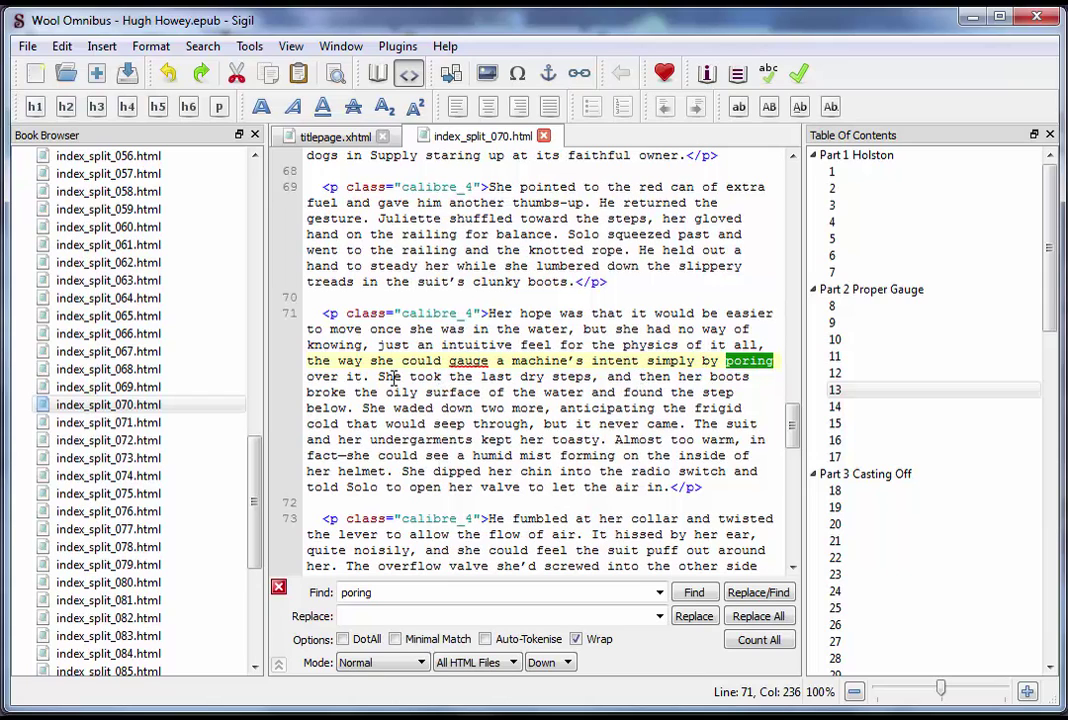
- Return to the Kindle Quality Notice e-mail, review the "poring" entry and select the second reported word, "aboveground"
key(alt+Tab)
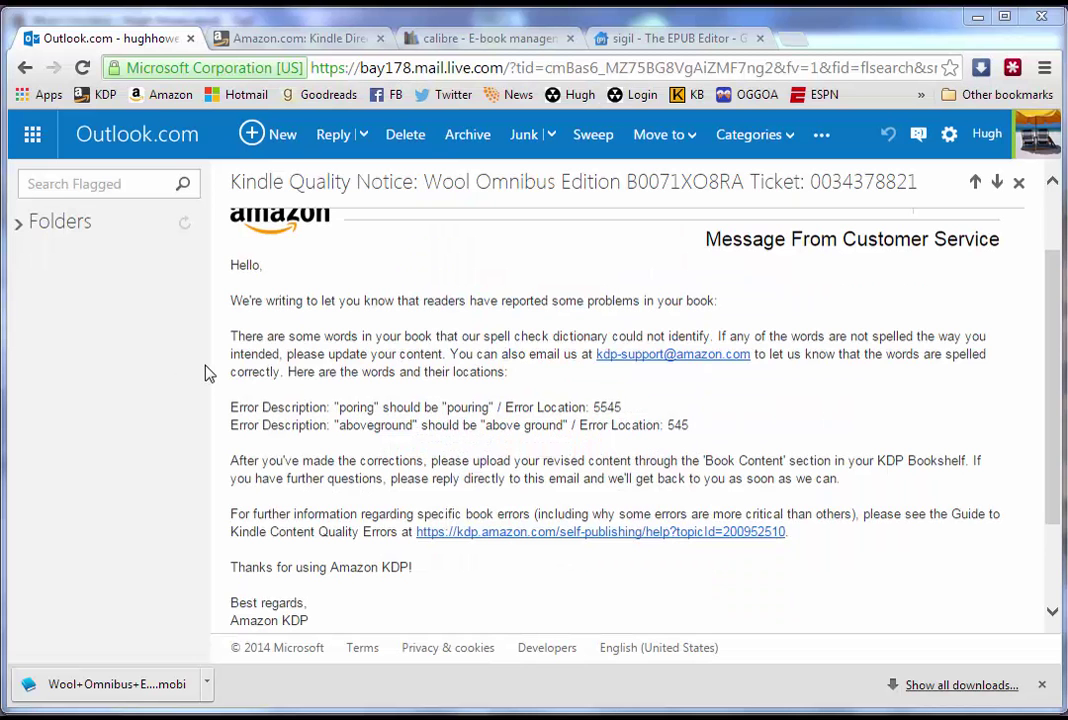
double_click(346, 407)
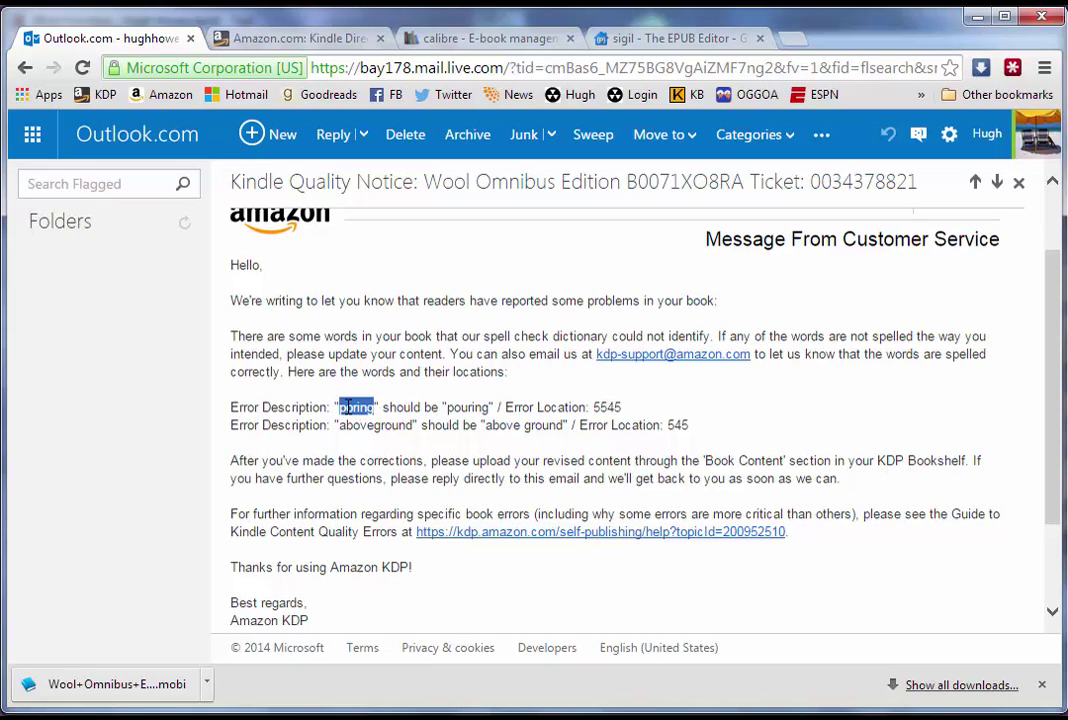
click(436, 410)
double_click(378, 424)
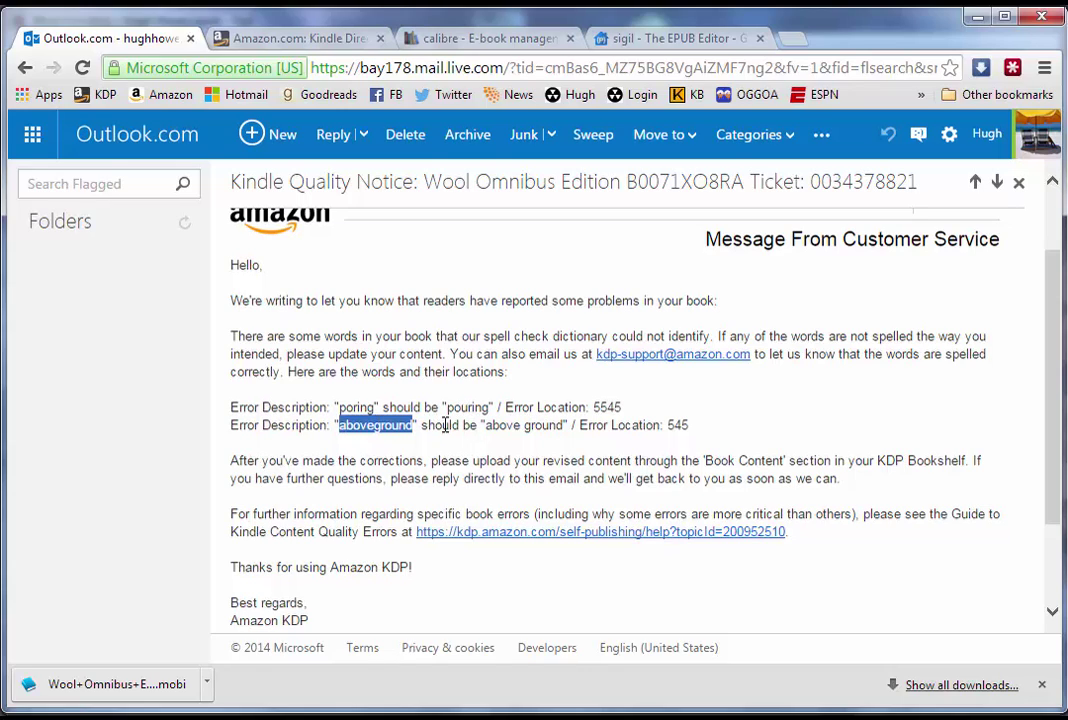
- Compare the reported word "aboveground" with the suggested correction "above ground" in the Kindle Quality Notice e-mail
click(374, 425)
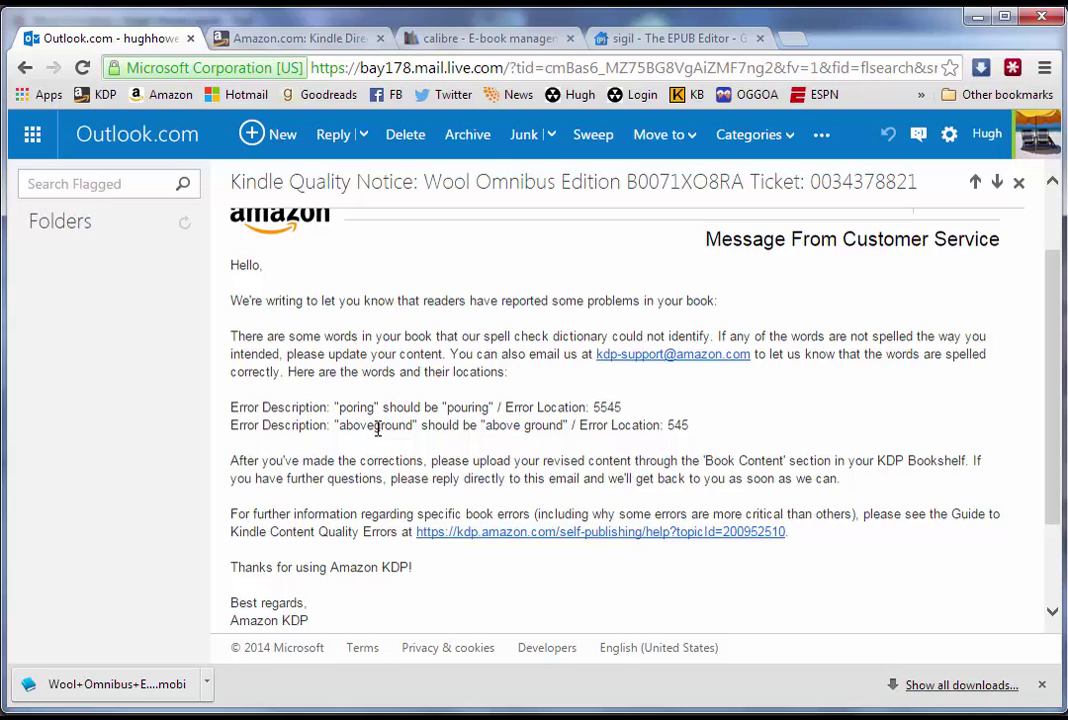
drag(380, 428, 418, 430)
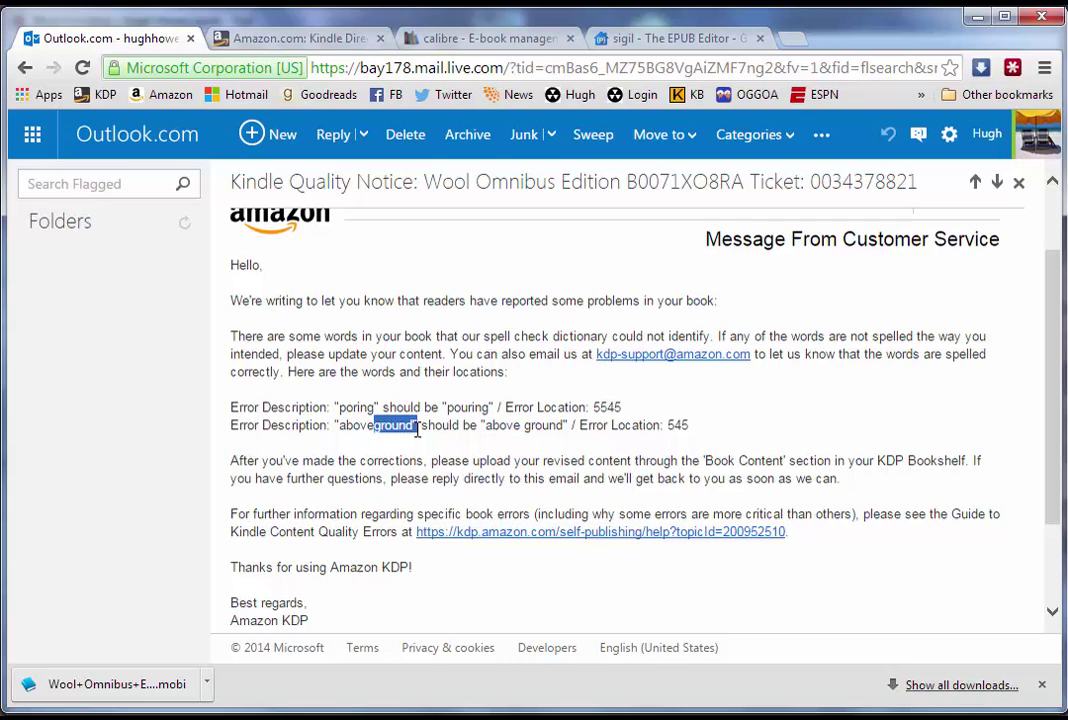
click(426, 429)
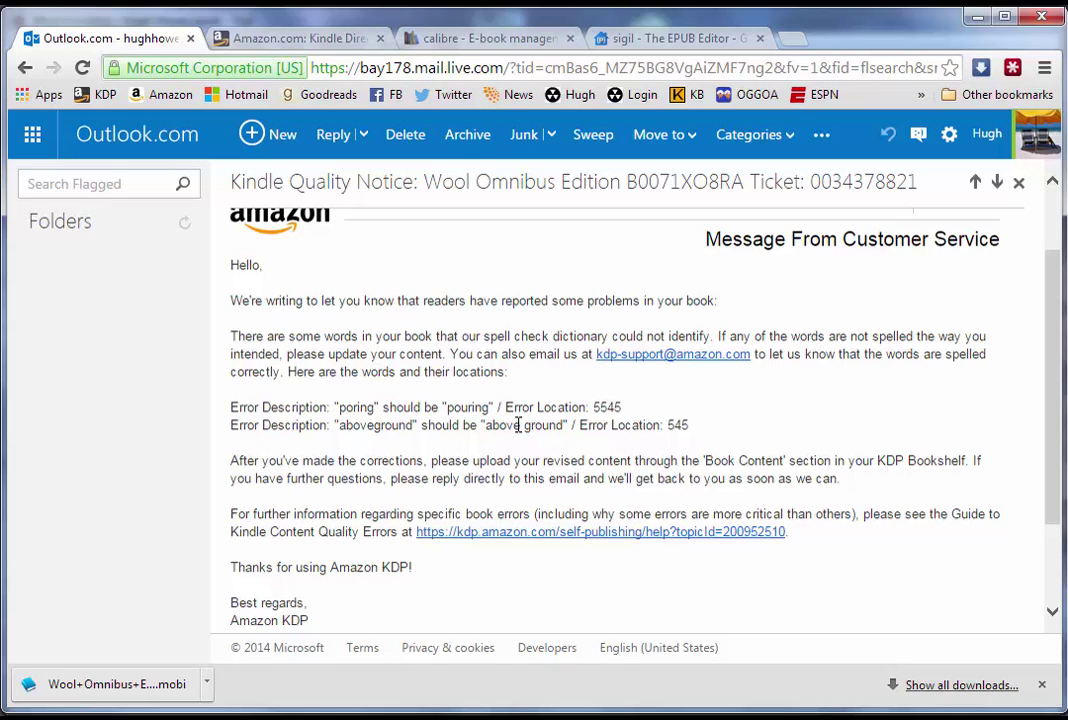
drag(518, 425, 527, 425)
click(536, 425)
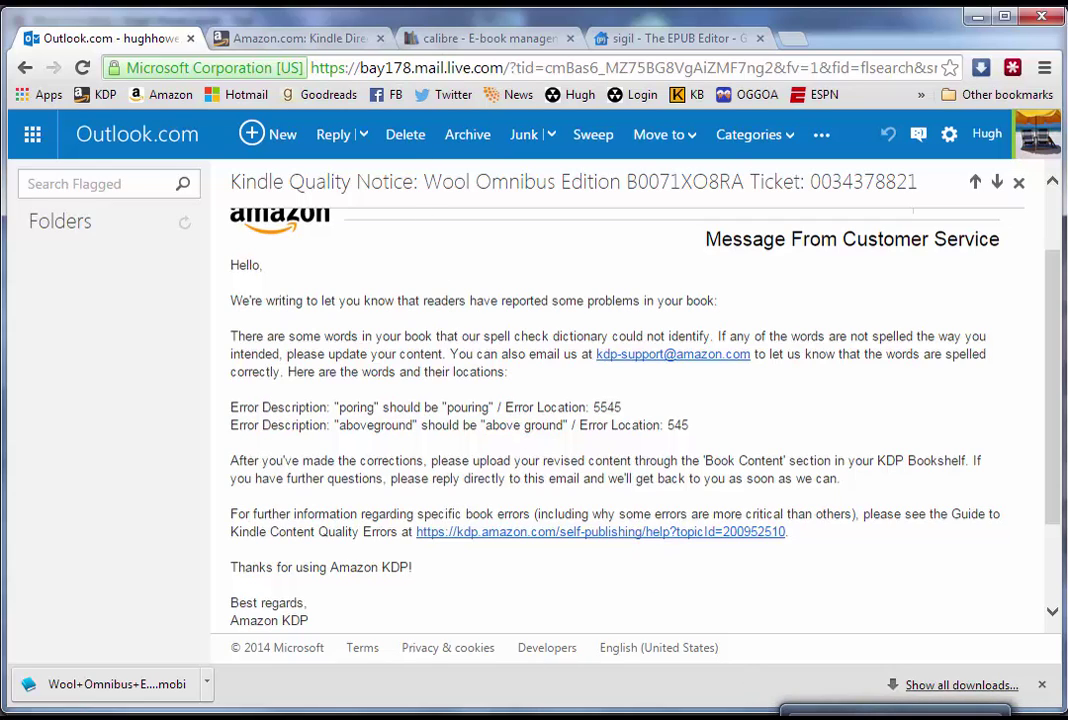
- Switch to Sigil, find "aboveground" in the book and change it to "above ground" in index_split_004.html
key(alt+Tab)
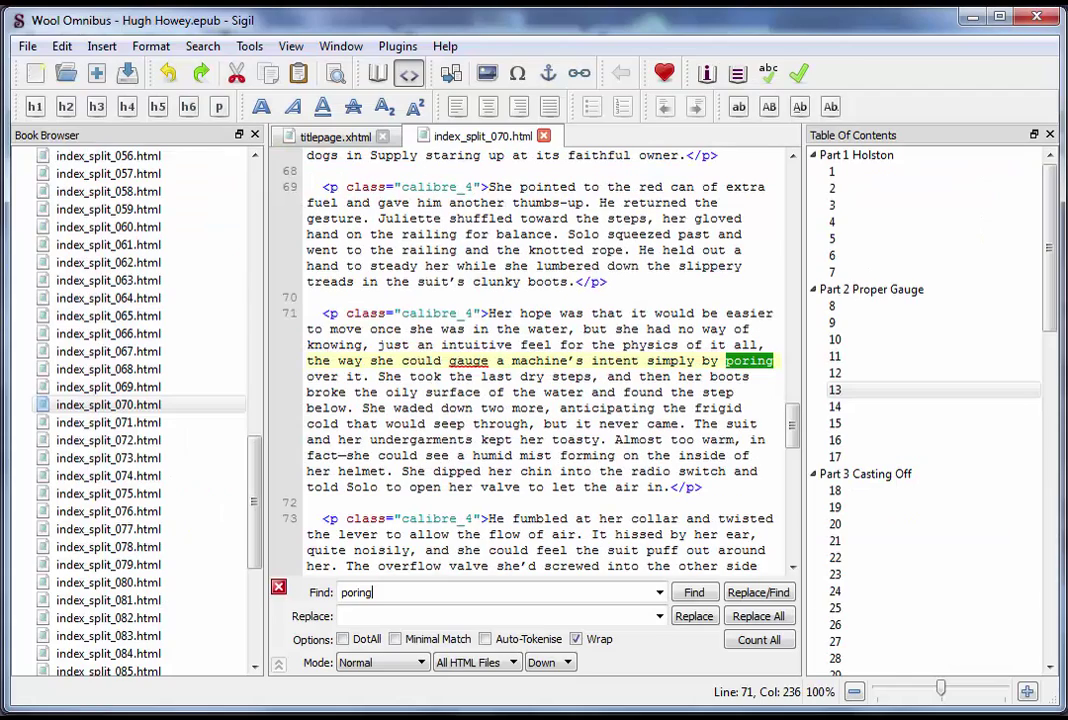
double_click(358, 593)
text(aboveground)
key(Return)
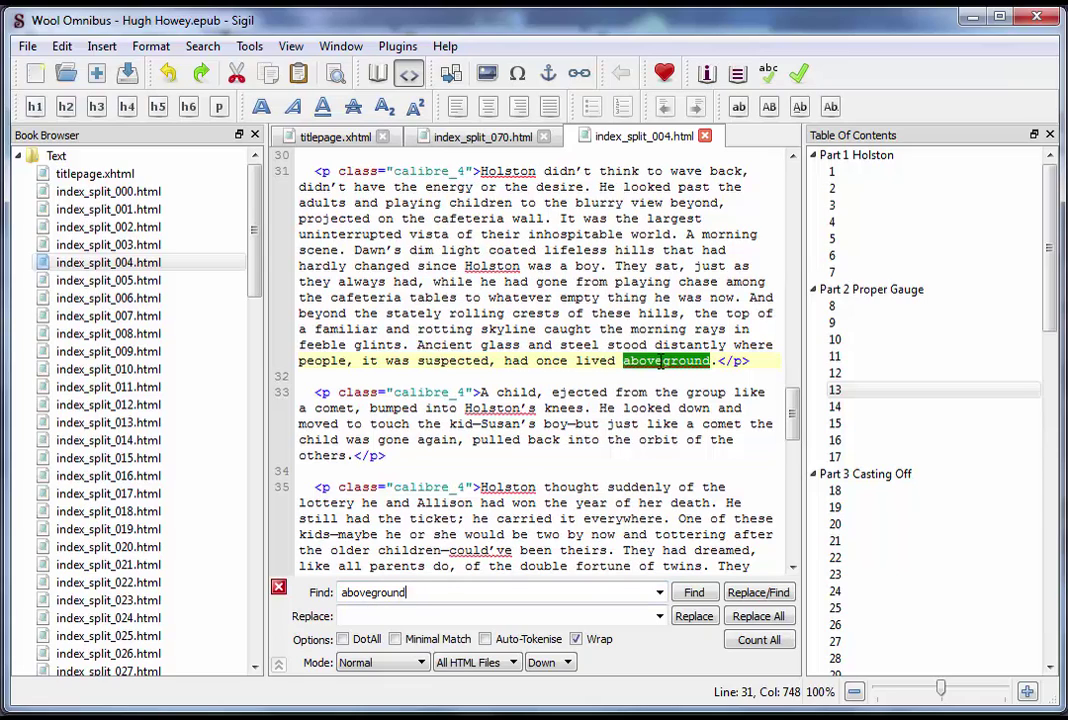
click(663, 362)
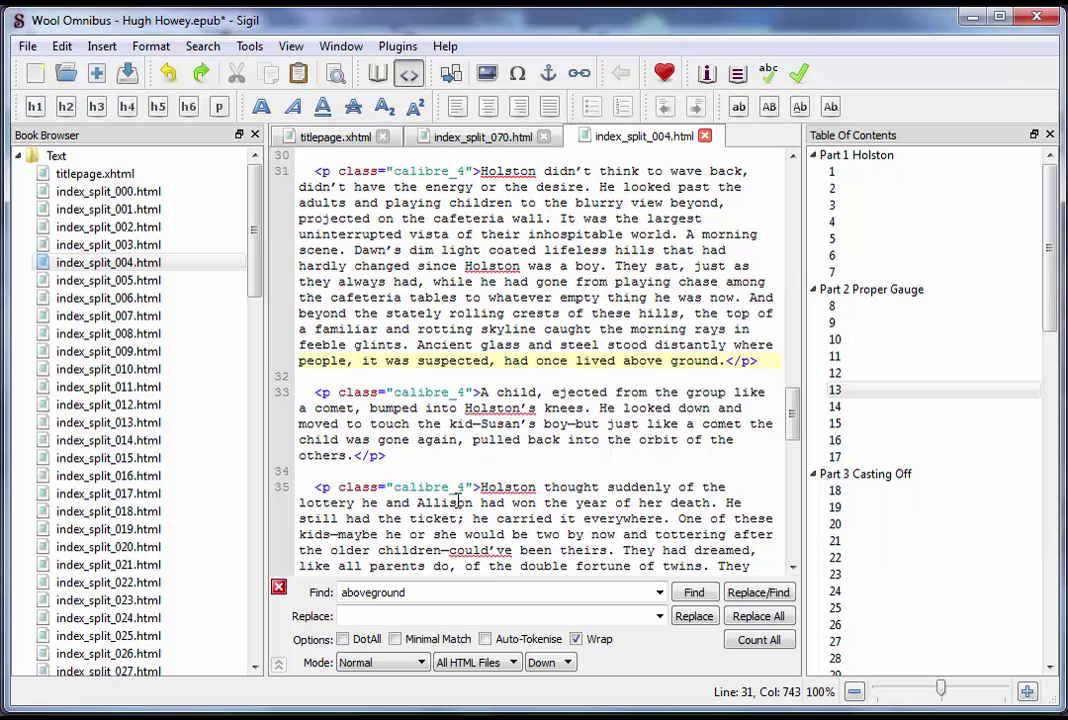
- Find the next two occurrences of "aboveground", in index_split_009.html and index_split_012.html, and split each into "above ground"
click(429, 594)
click(641, 363)
key(F3)
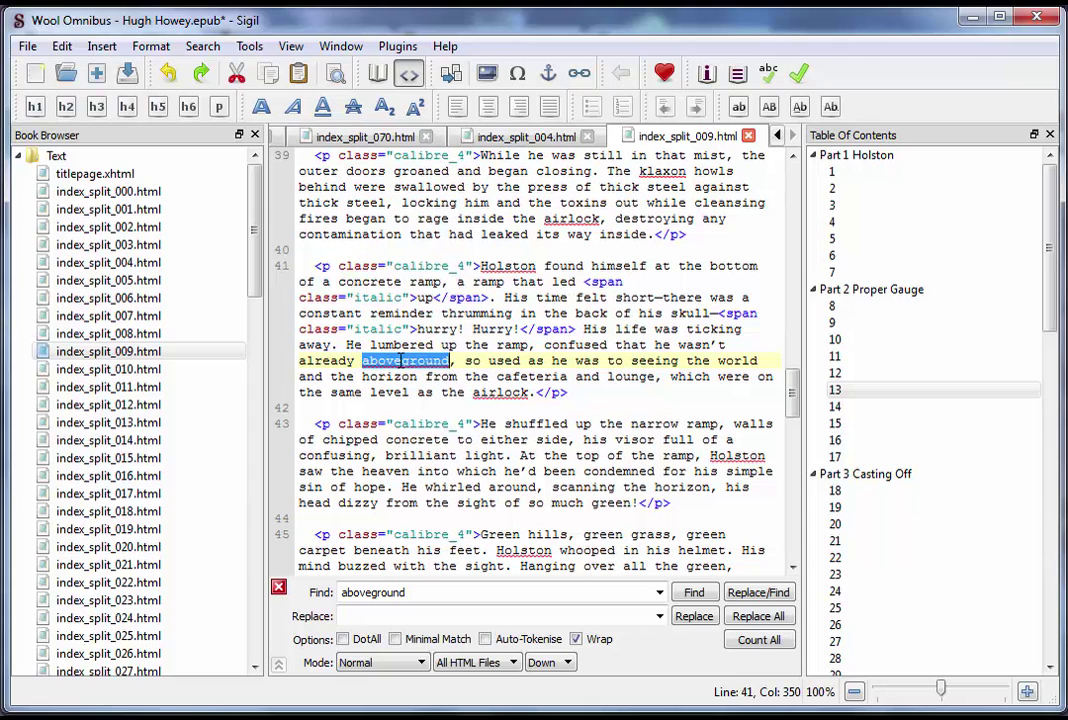
click(402, 361)
key(F3)
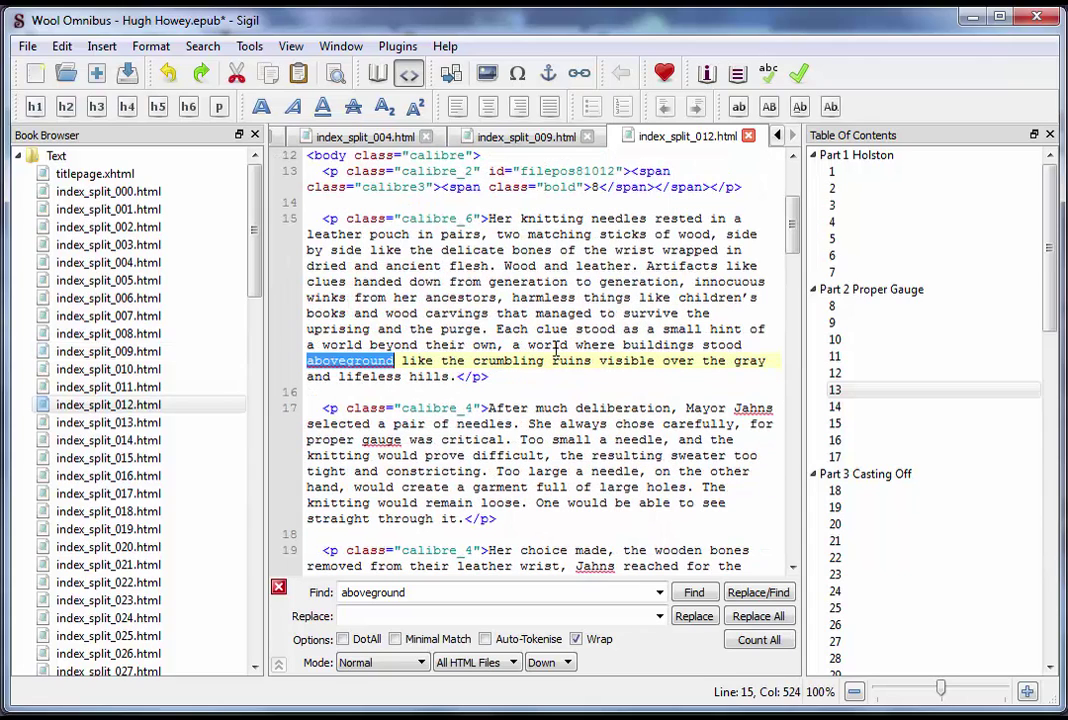
click(430, 358)
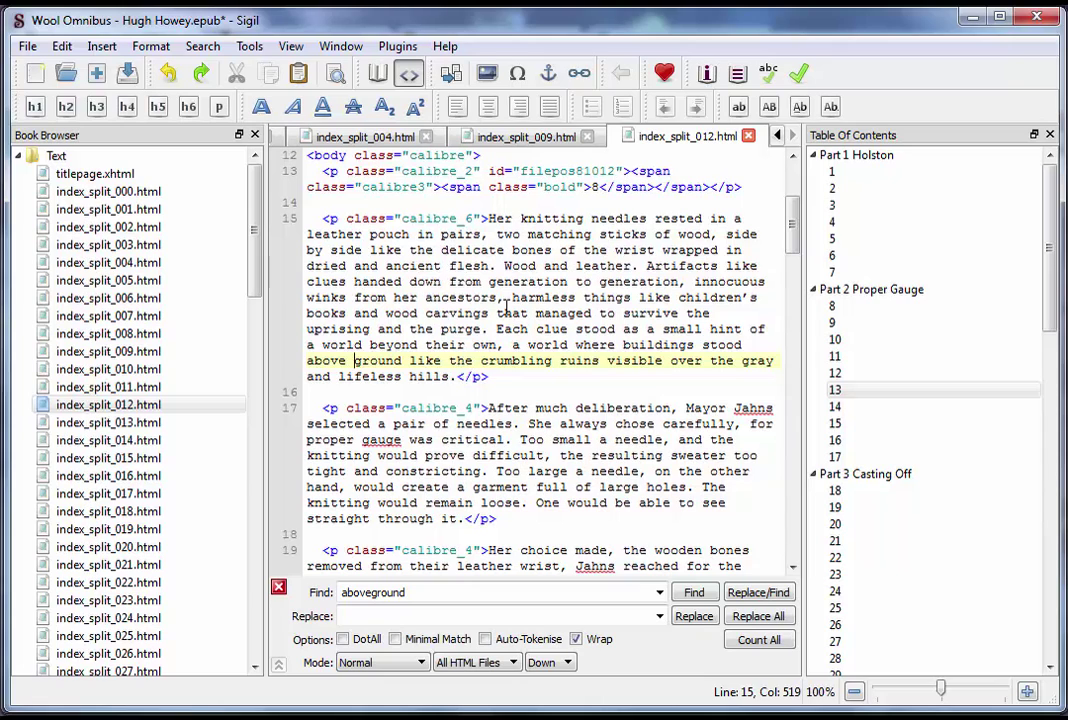
- Continue through index_split_016.html, index_split_035.html and line 119 of index_split_054.html, splitting each "aboveground" into "above ground"
key(F3)
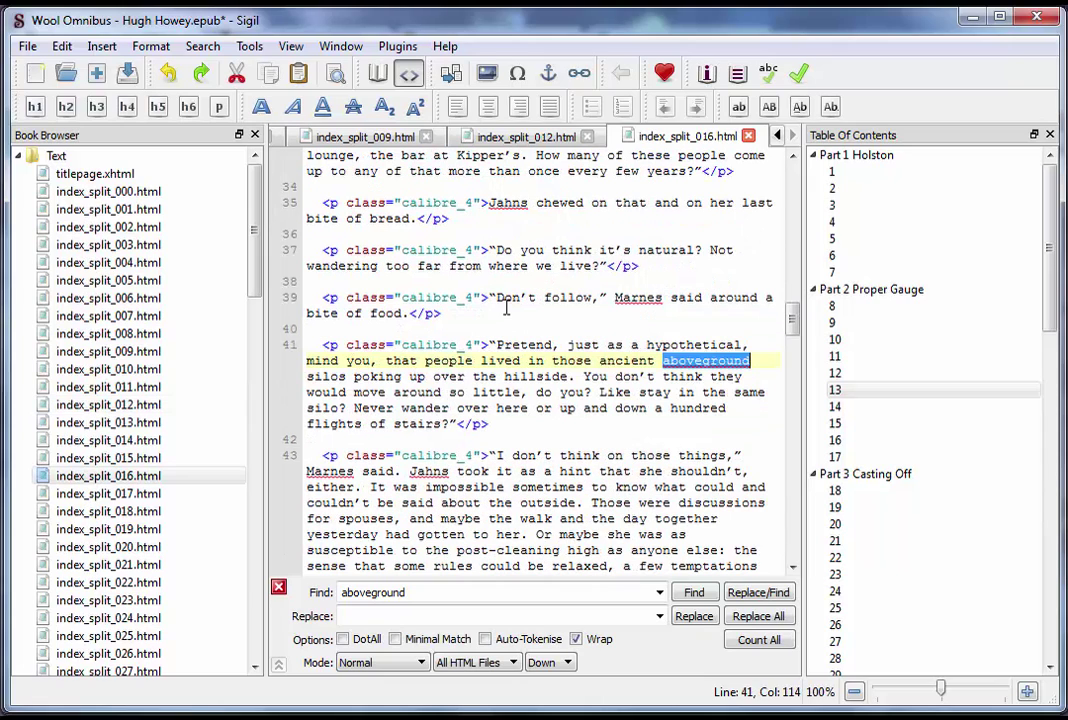
click(703, 362)
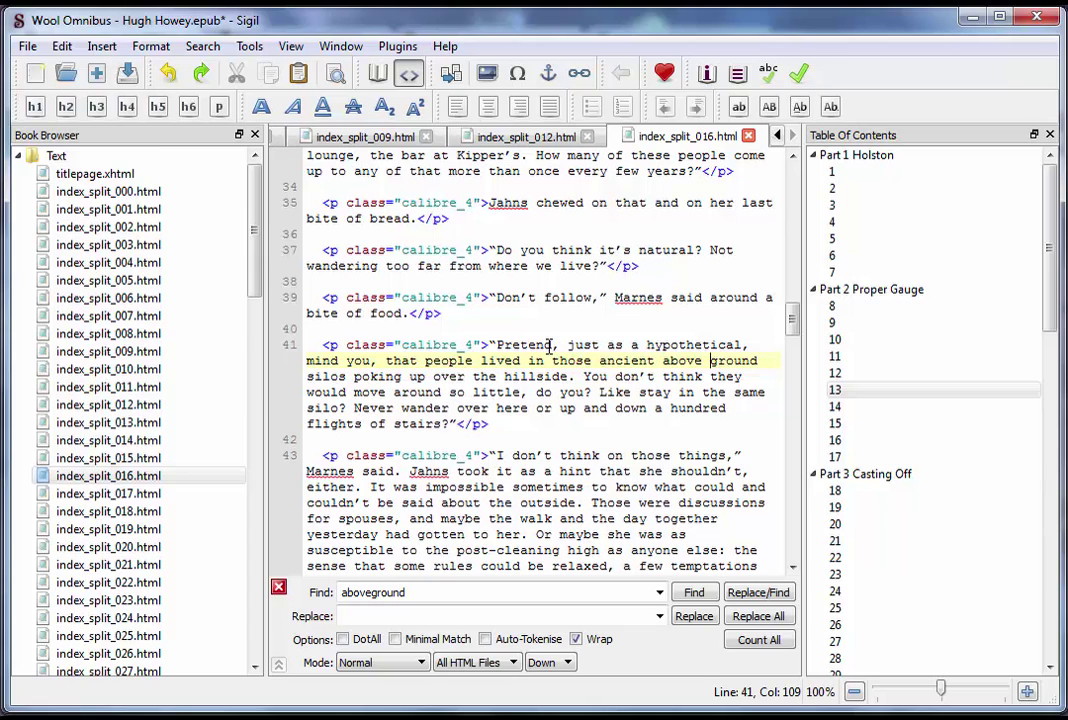
key(F3)
click(340, 360)
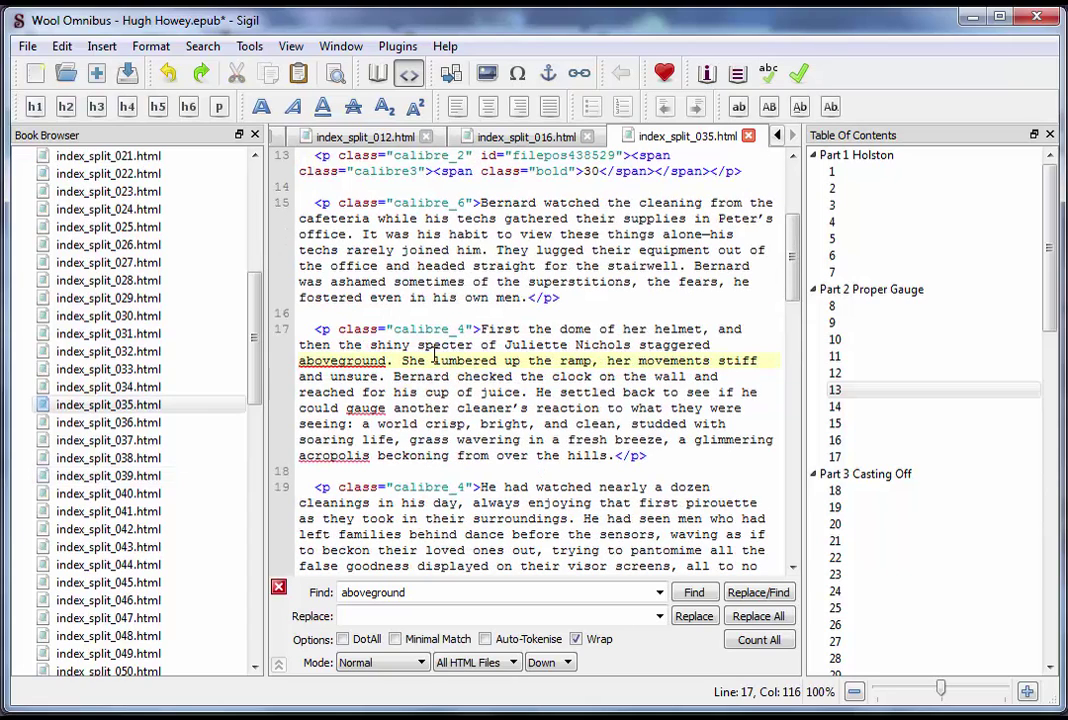
key(F3)
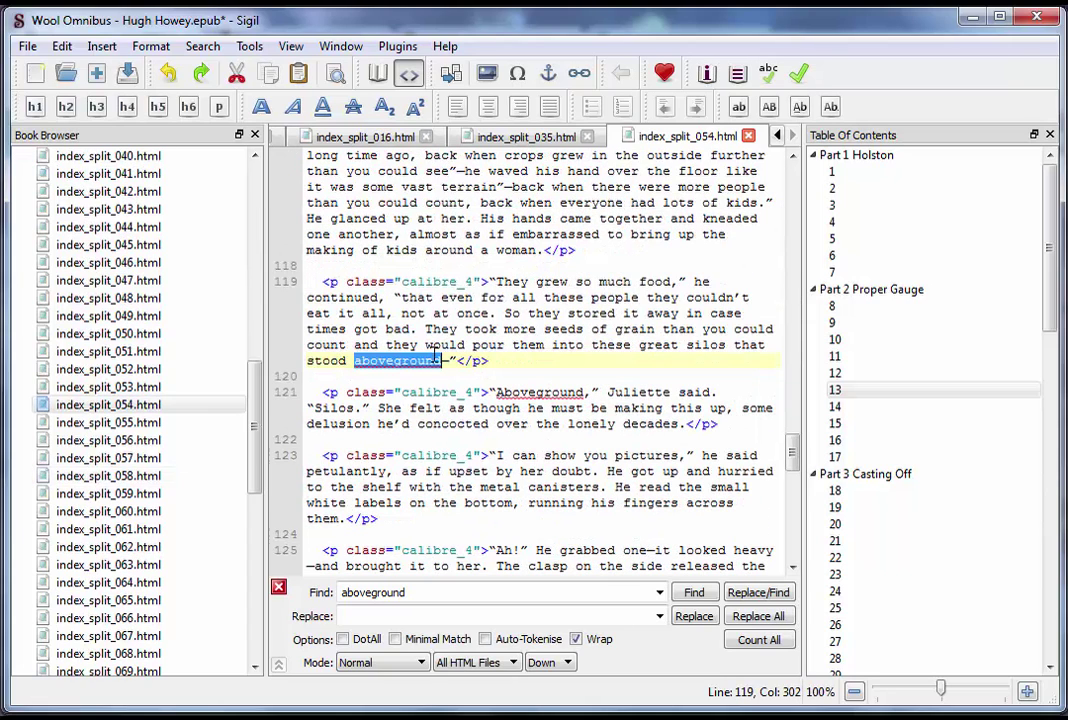
click(396, 362)
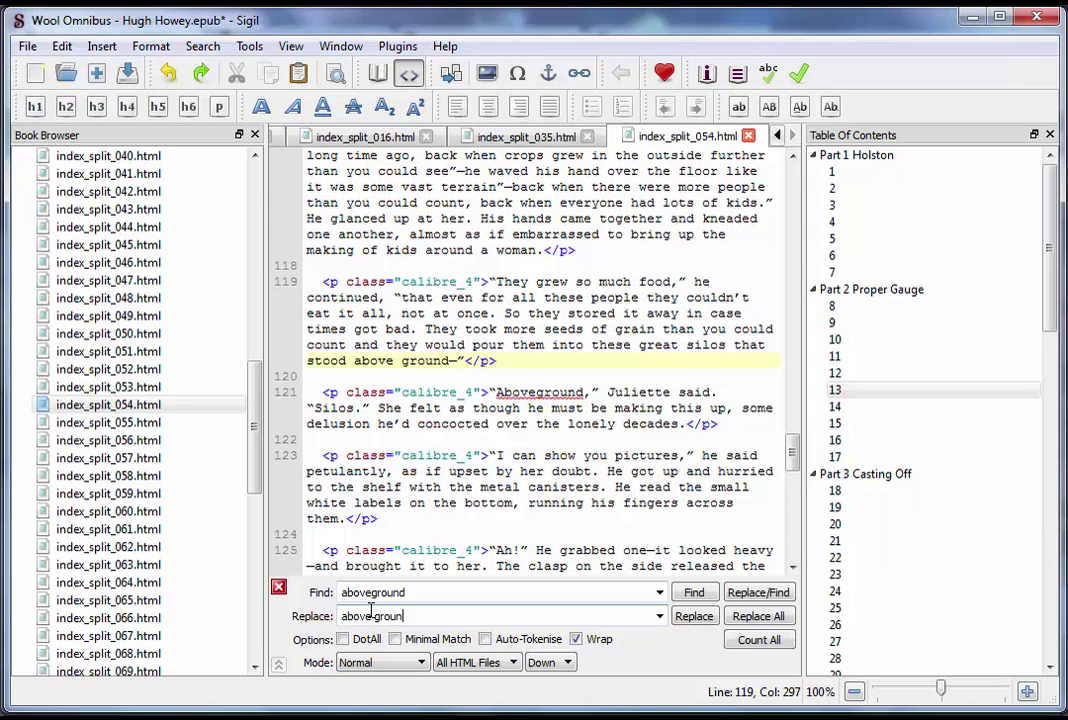
- Set the replacement text to "above ground" and correct the capitalised "Aboveground" on line 121 to "Above ground"
click(373, 616)
click(434, 345)
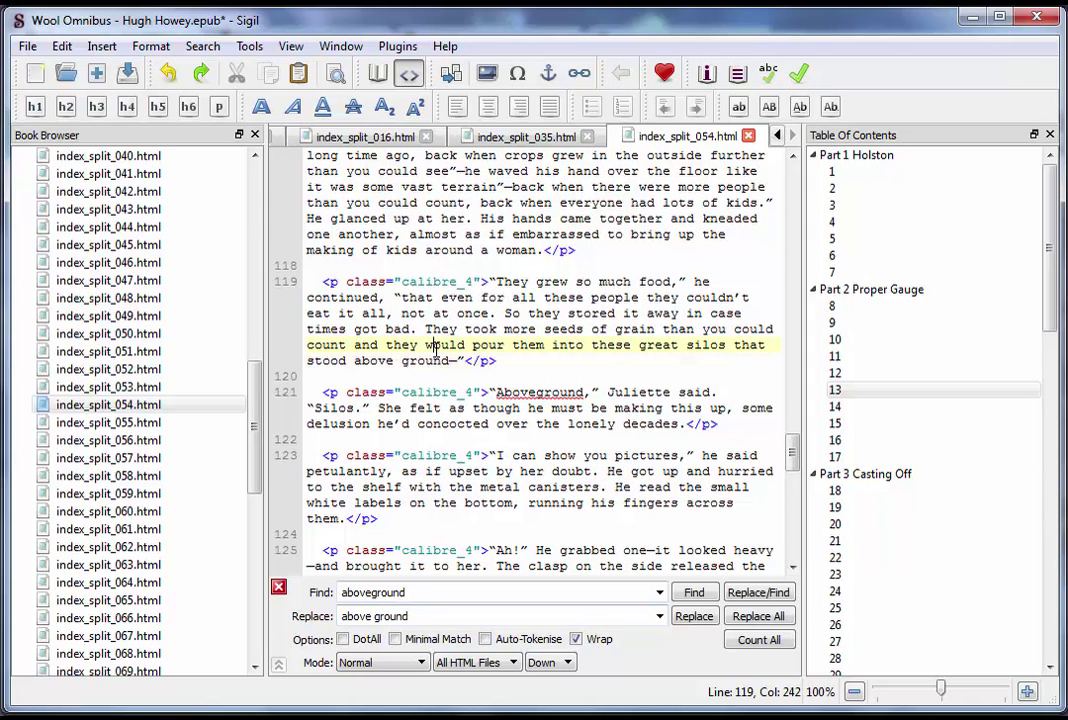
key(F3)
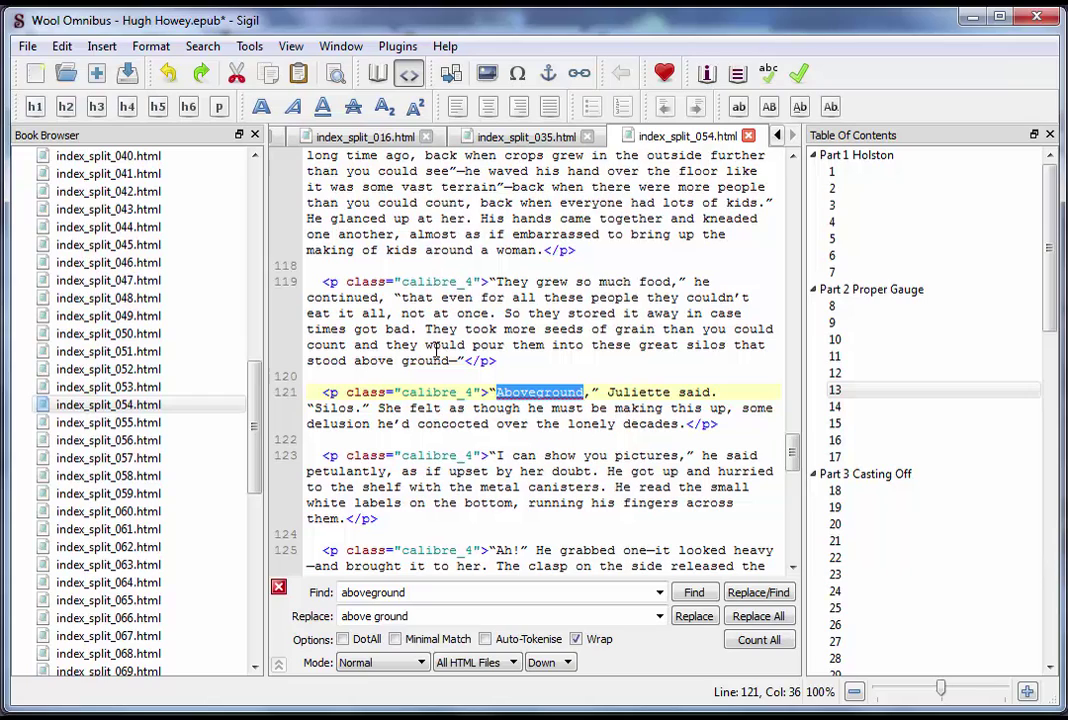
key(ctrl+=)
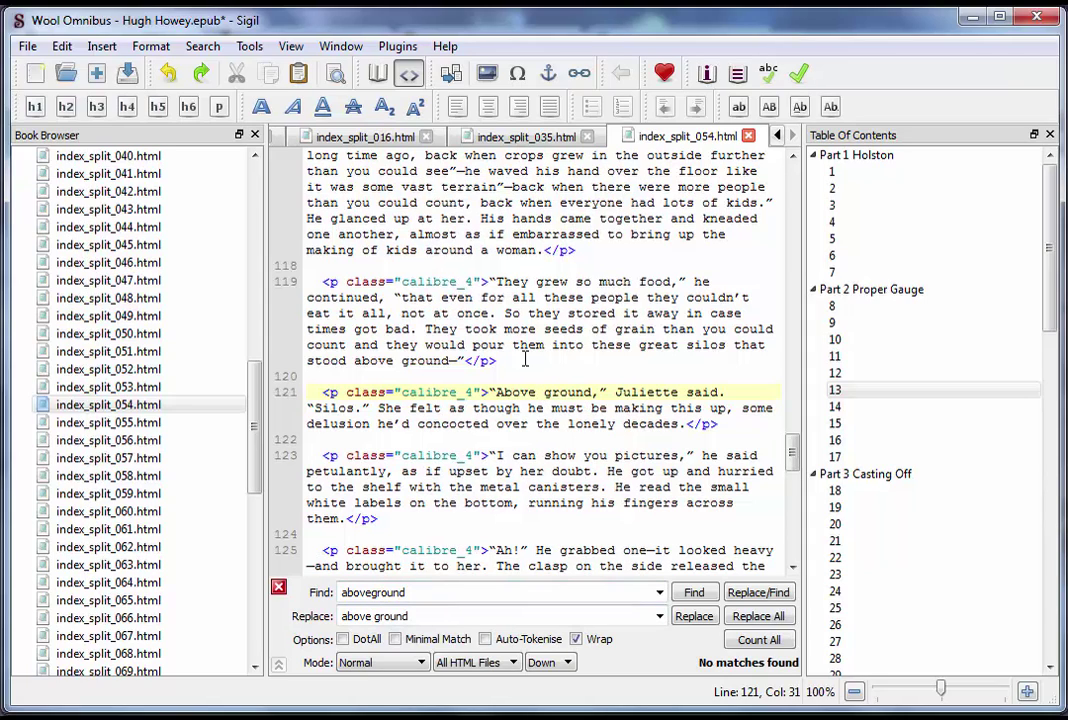
- Search the book again for any remaining "aboveground"
click(579, 345)
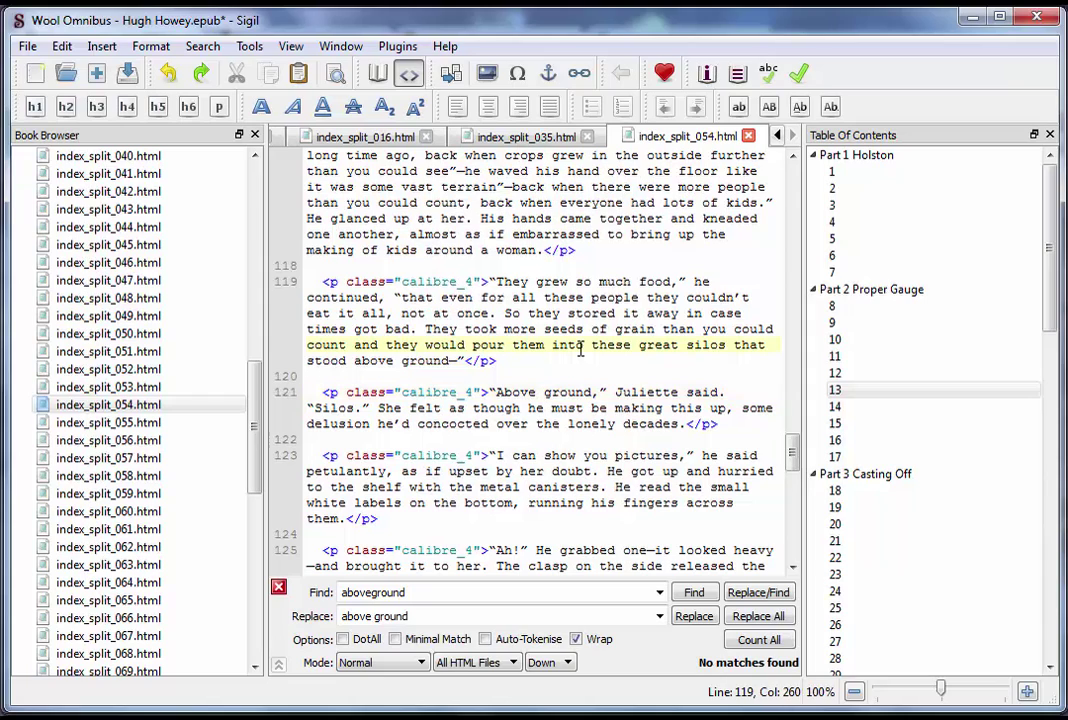
click(547, 403)
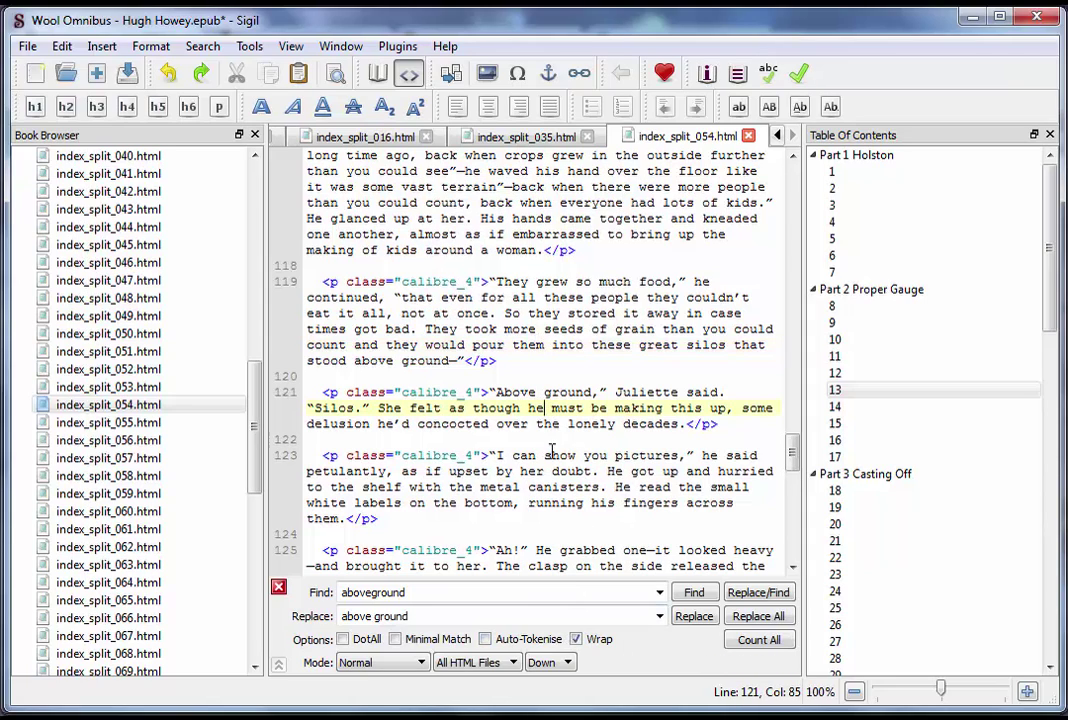
click(692, 593)
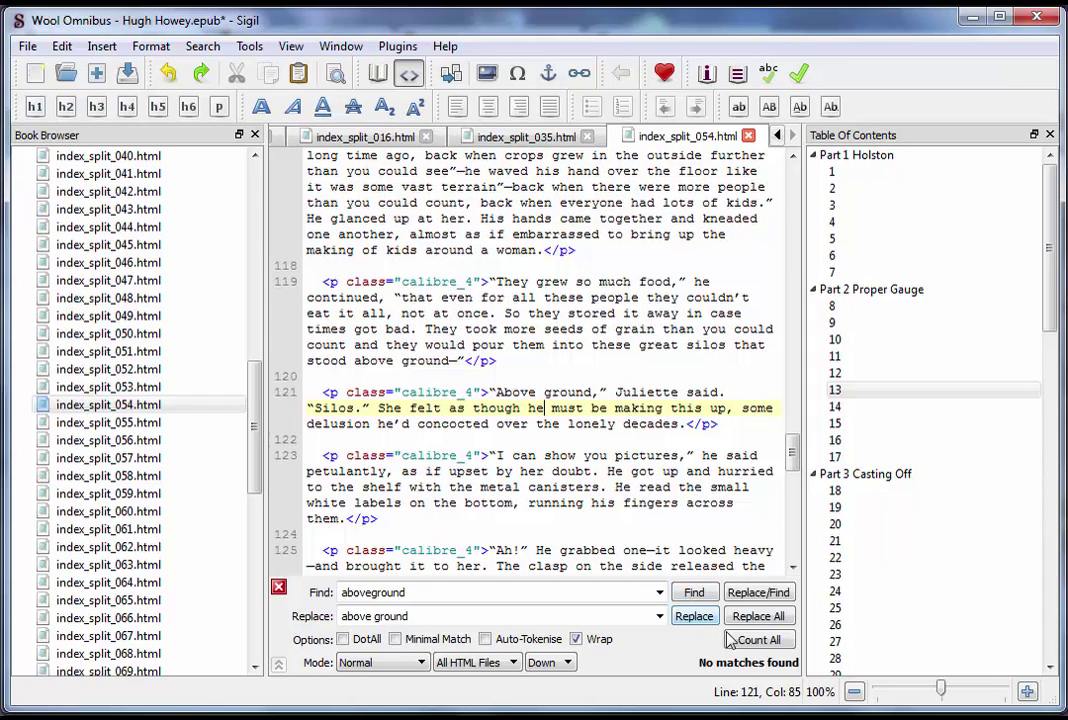
click(559, 408)
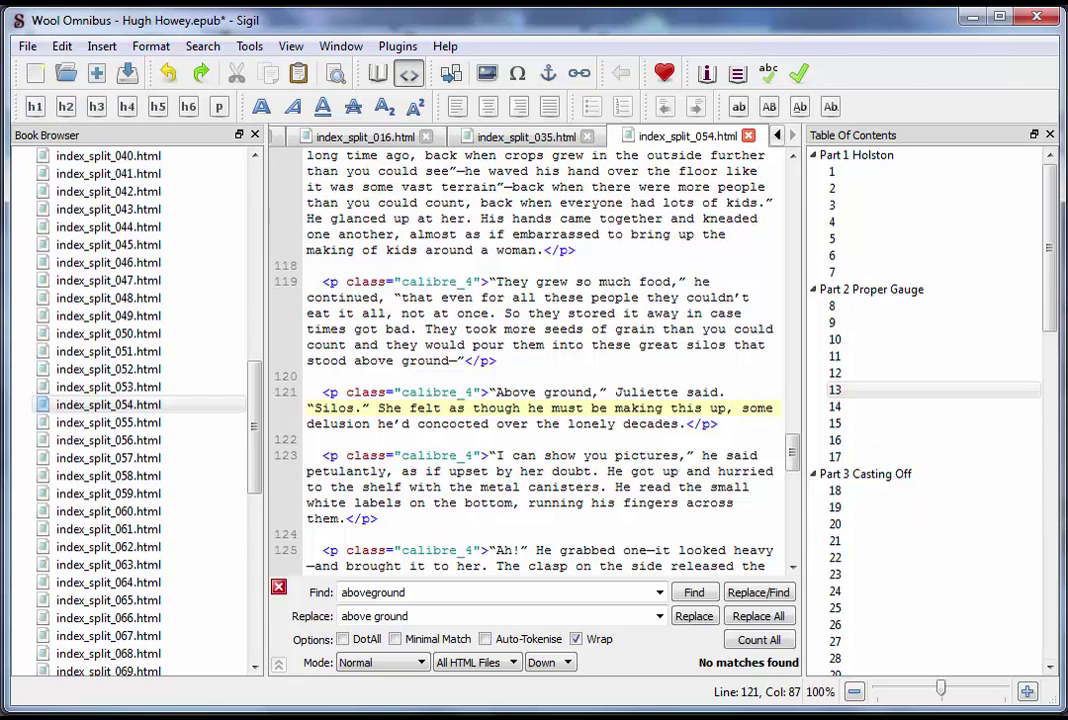
- Open the Epilogue from the table of contents and view the end of its text in Book View
drag(1050, 225, 1052, 600)
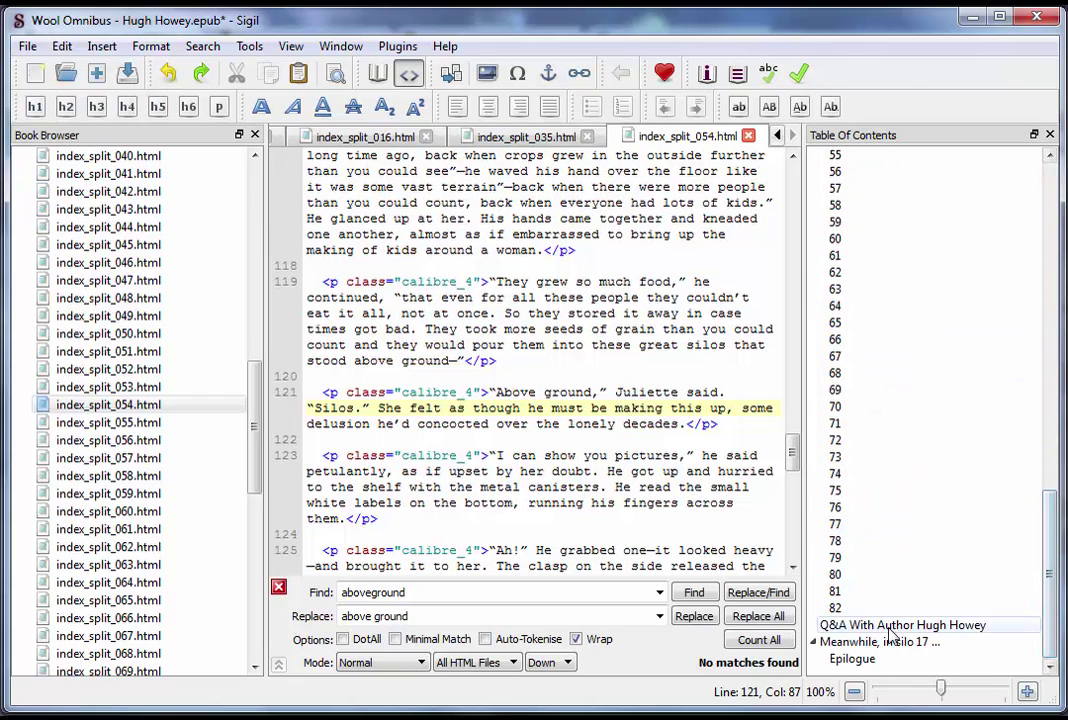
click(868, 660)
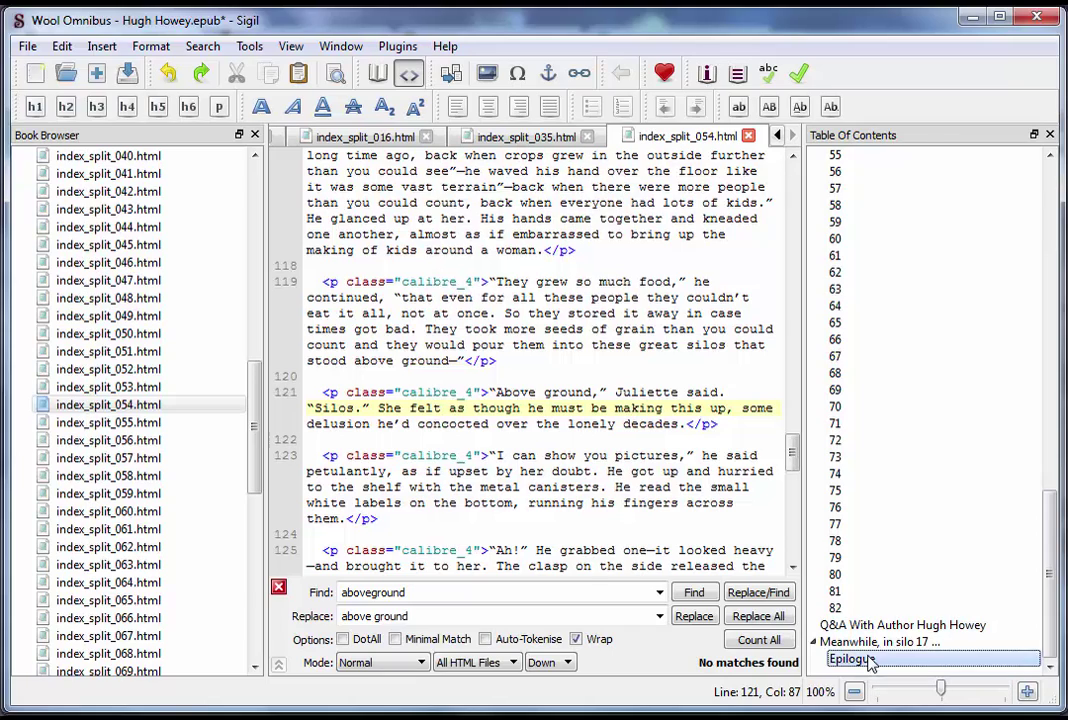
scroll(573, 348, down, 9)
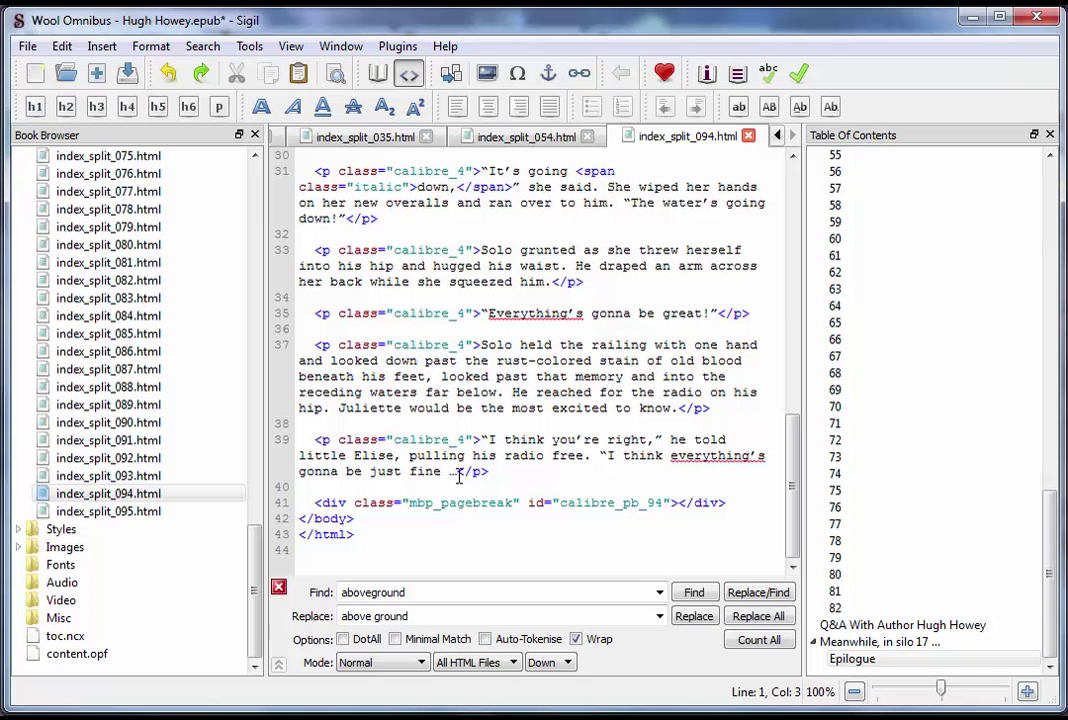
key(F2)
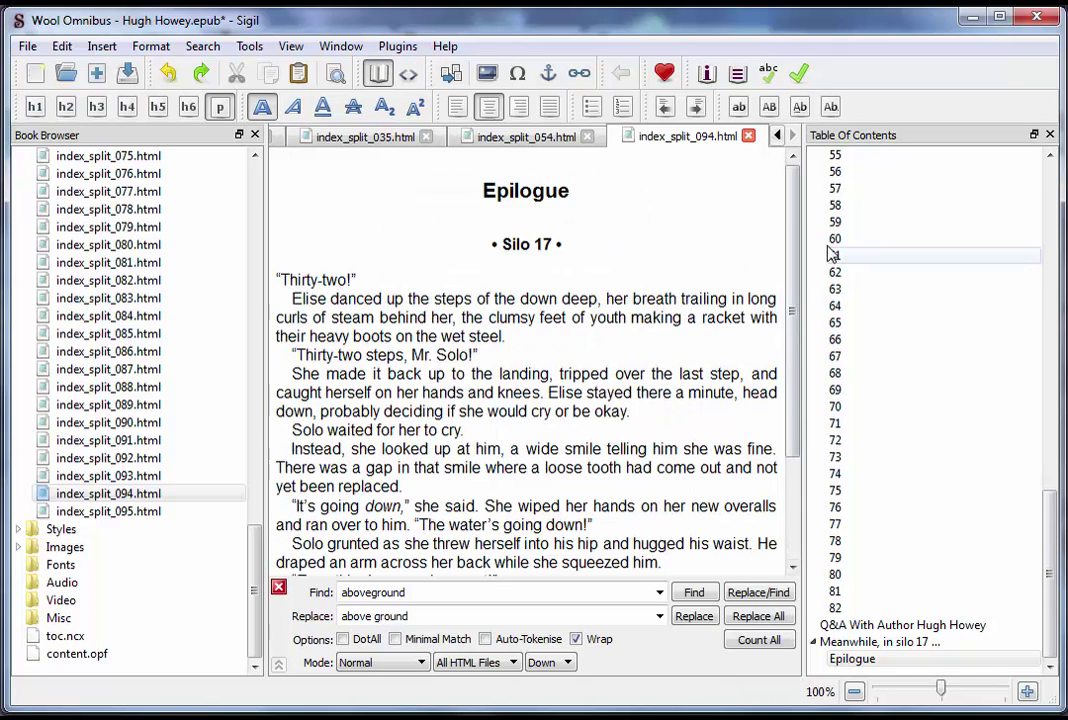
scroll(634, 540, down, 3)
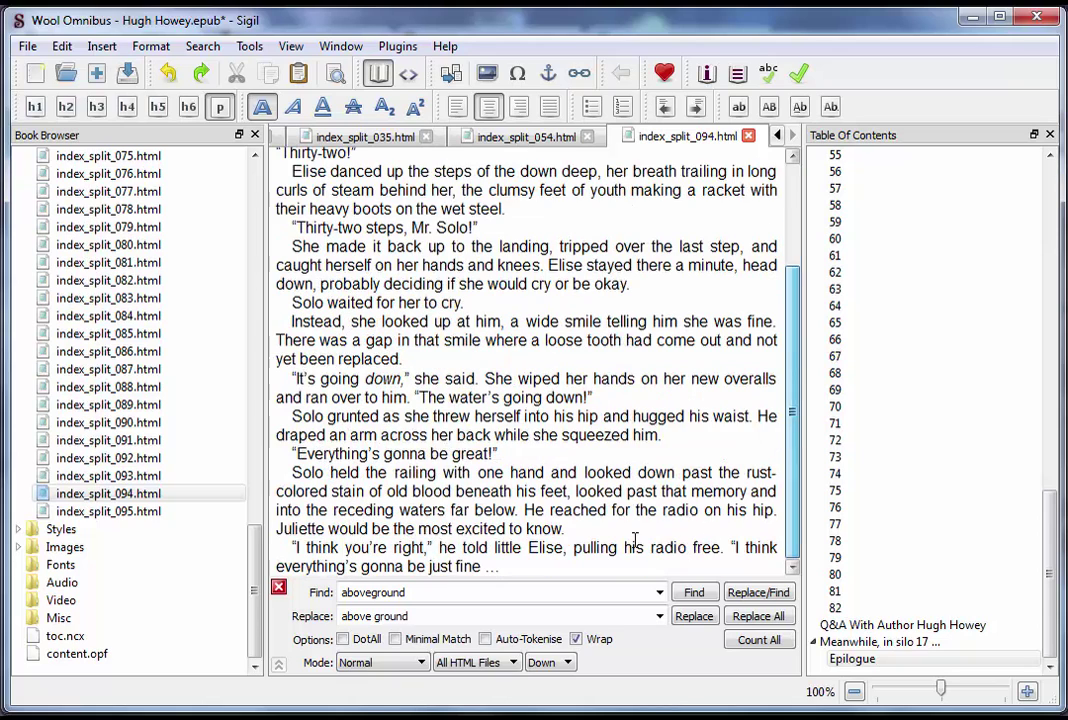
- Add blank lines and the text "The Story Continues in Shift Omnibus" after the Epilogue's last paragraph
click(514, 562)
key(Return)
key(Return)
key(Return)
key(Return)
key(Return)
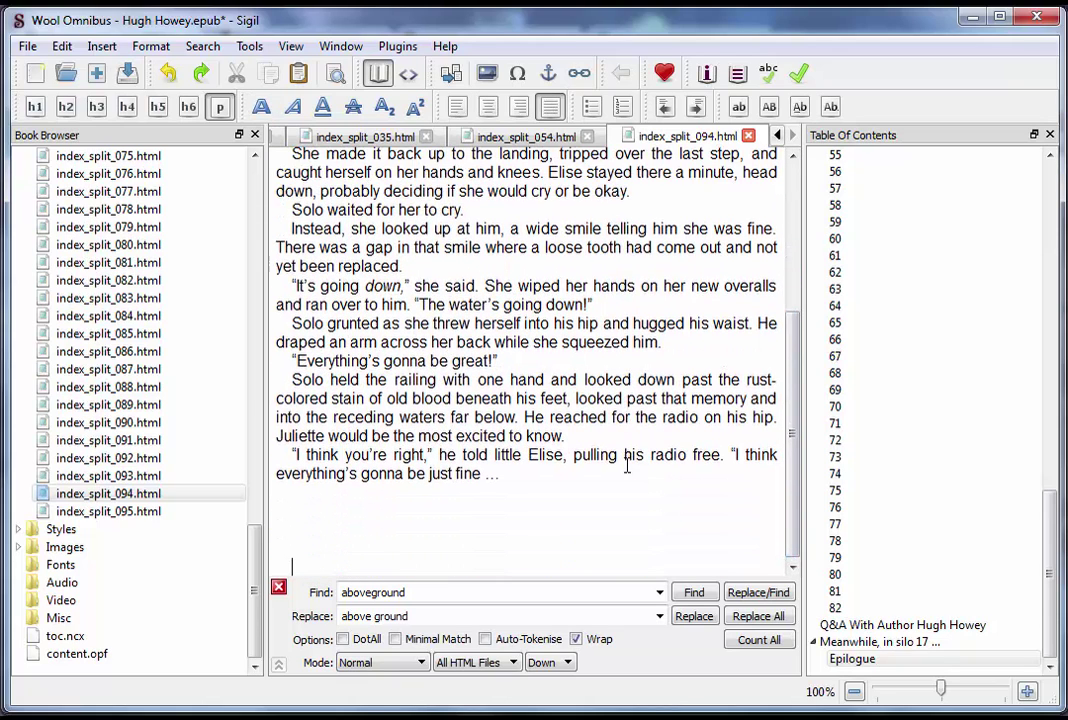
text(The Story Continues in)
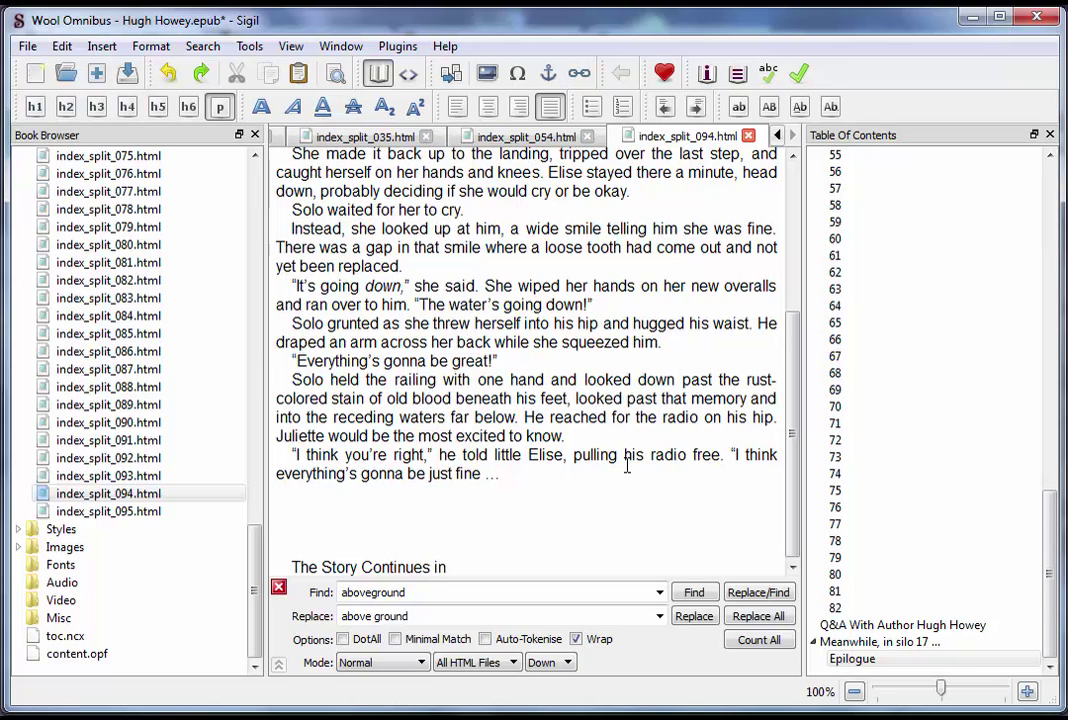
text( Shift Omnibus)
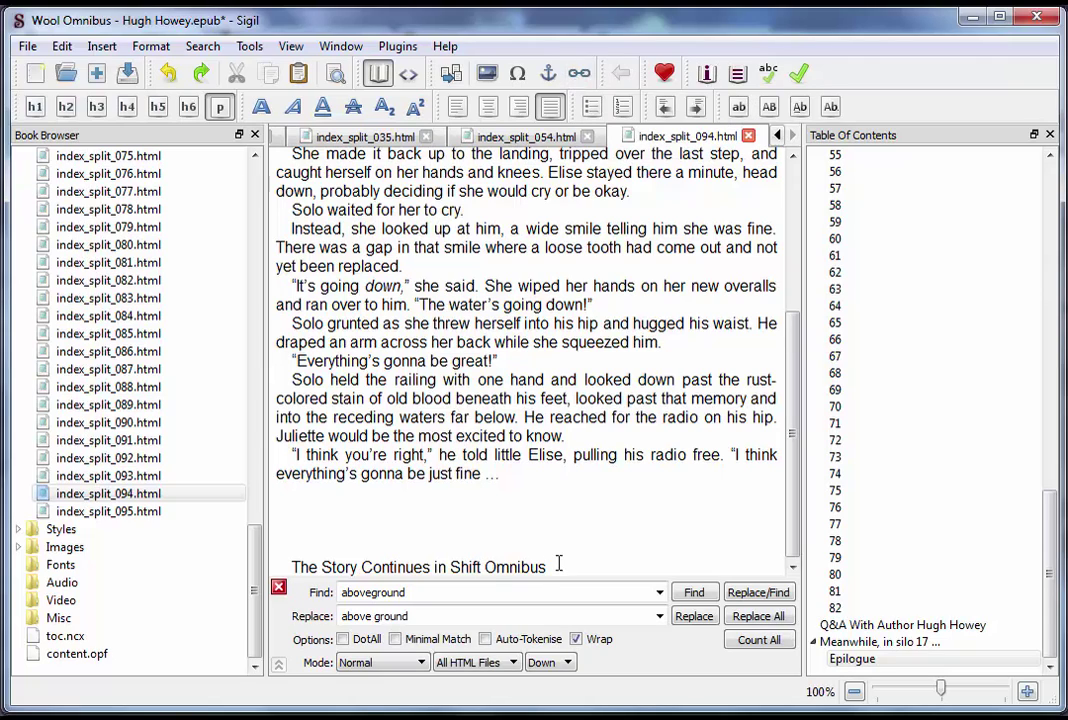
- Open the link target selection for the line "The Story Continues in Shift Omnibus" and cancel it
drag(558, 566, 289, 566)
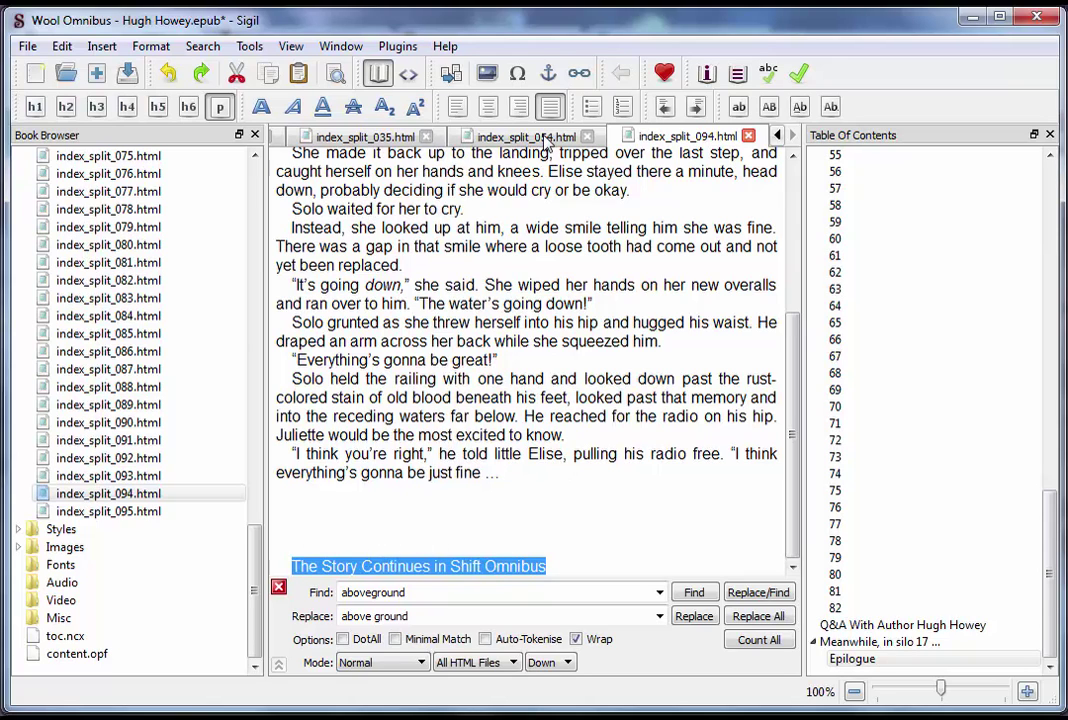
click(579, 74)
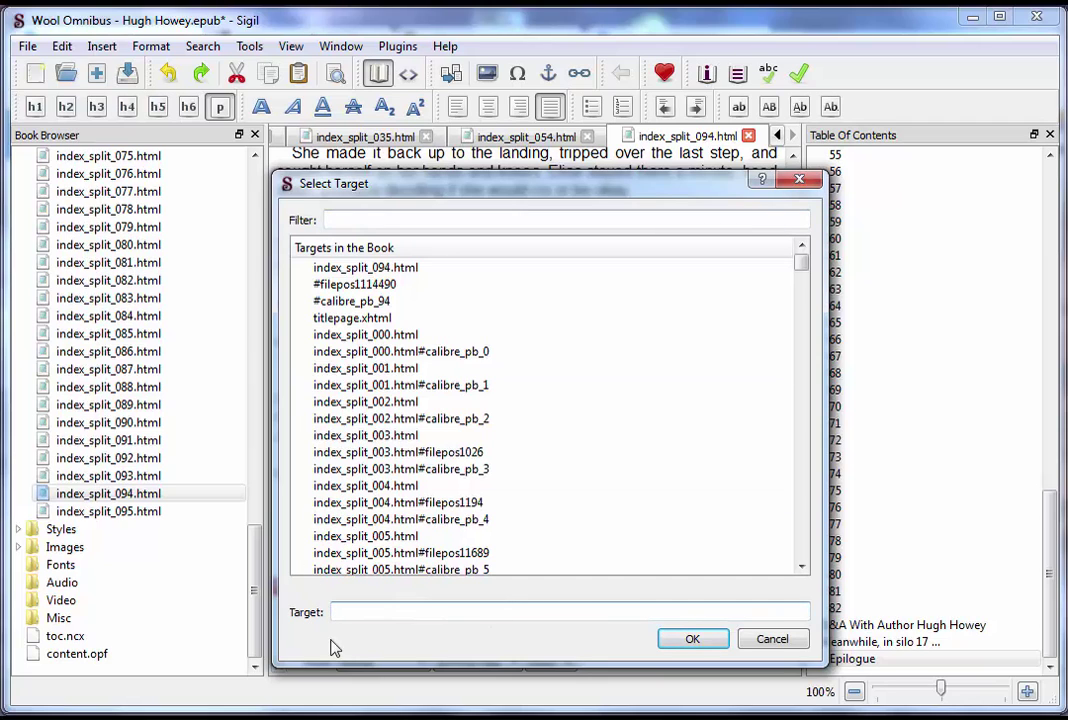
click(805, 638)
click(331, 543)
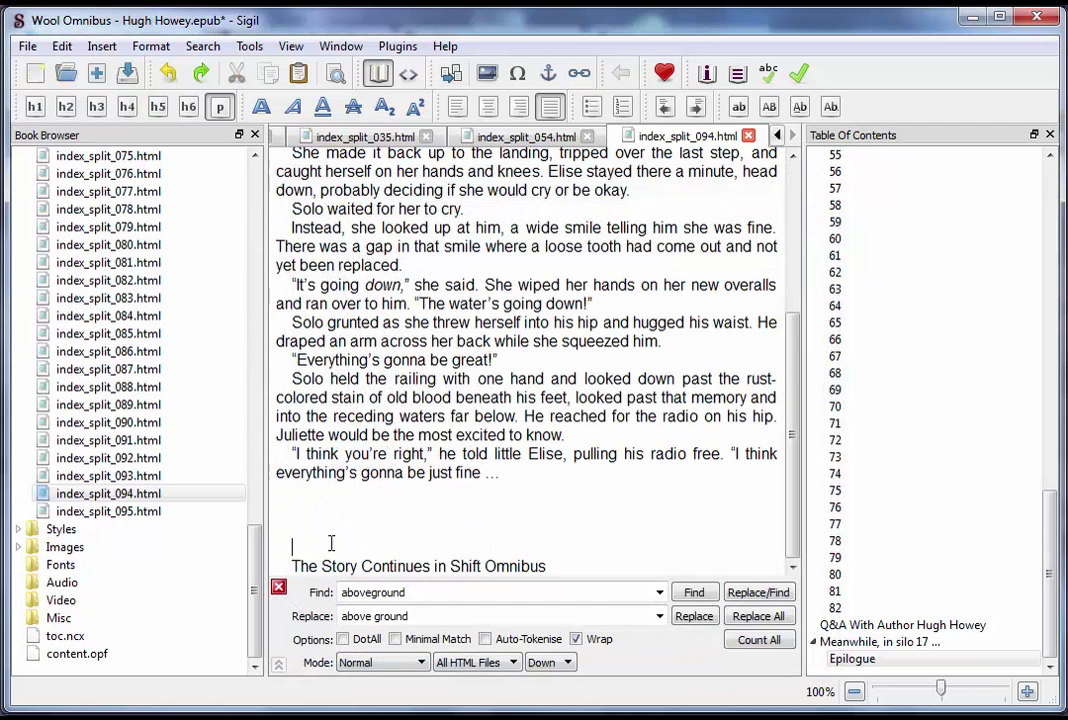
- Delete the line "The Story Continues in Shift Omnibus" with its blank lines and return the Epilogue to Code View
drag(557, 560, 276, 511)
key(BackSpace)
key(BackSpace)
key(BackSpace)
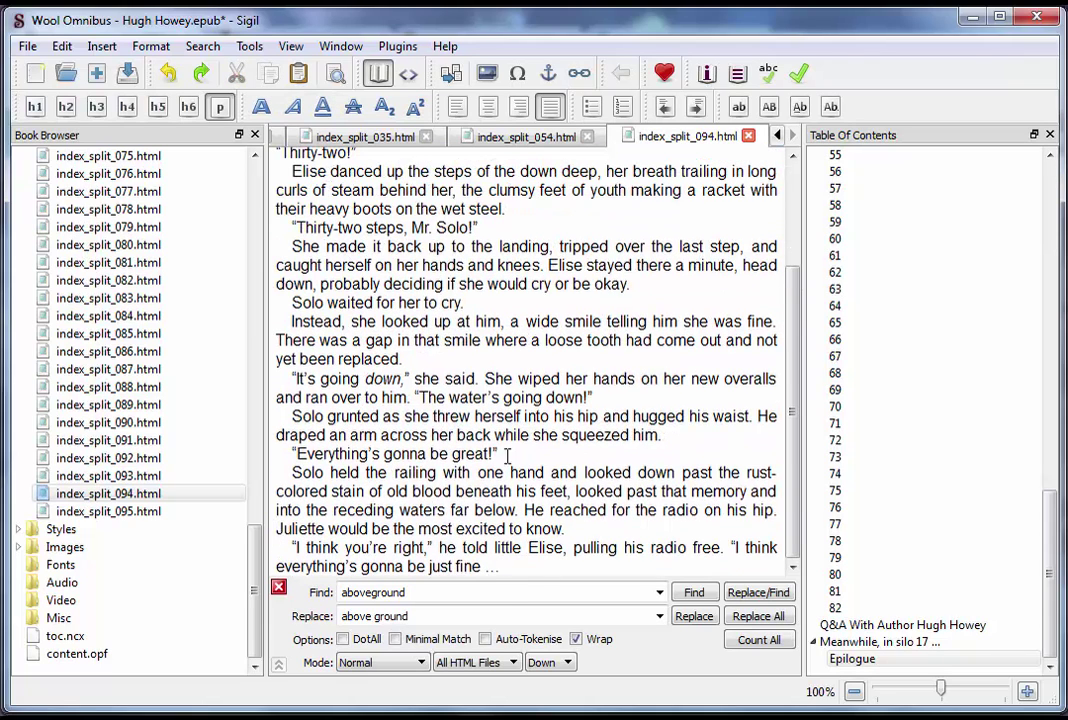
key(F2)
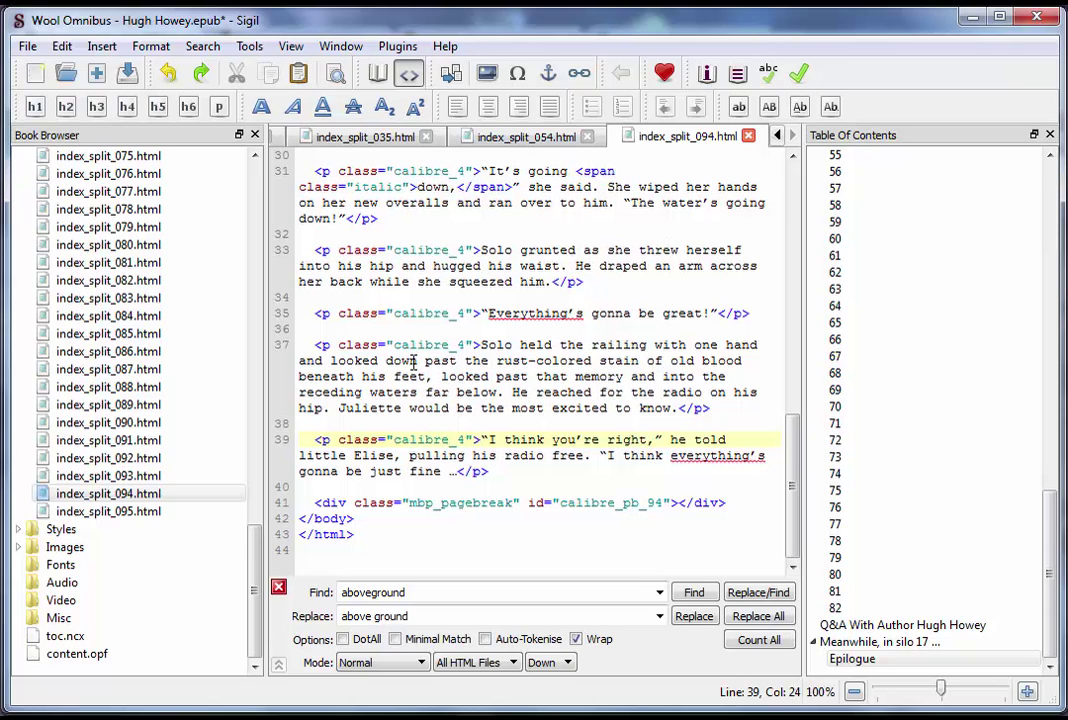
- Save the edited Wool Omnibus EPUB under its existing name
click(500, 392)
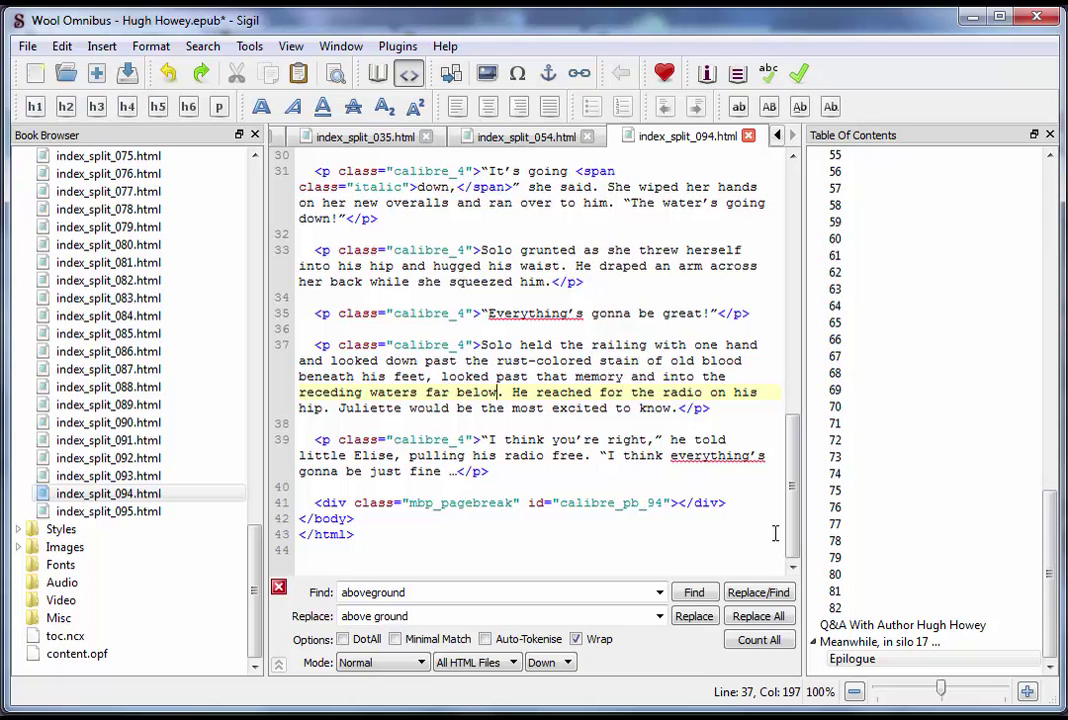
click(27, 46)
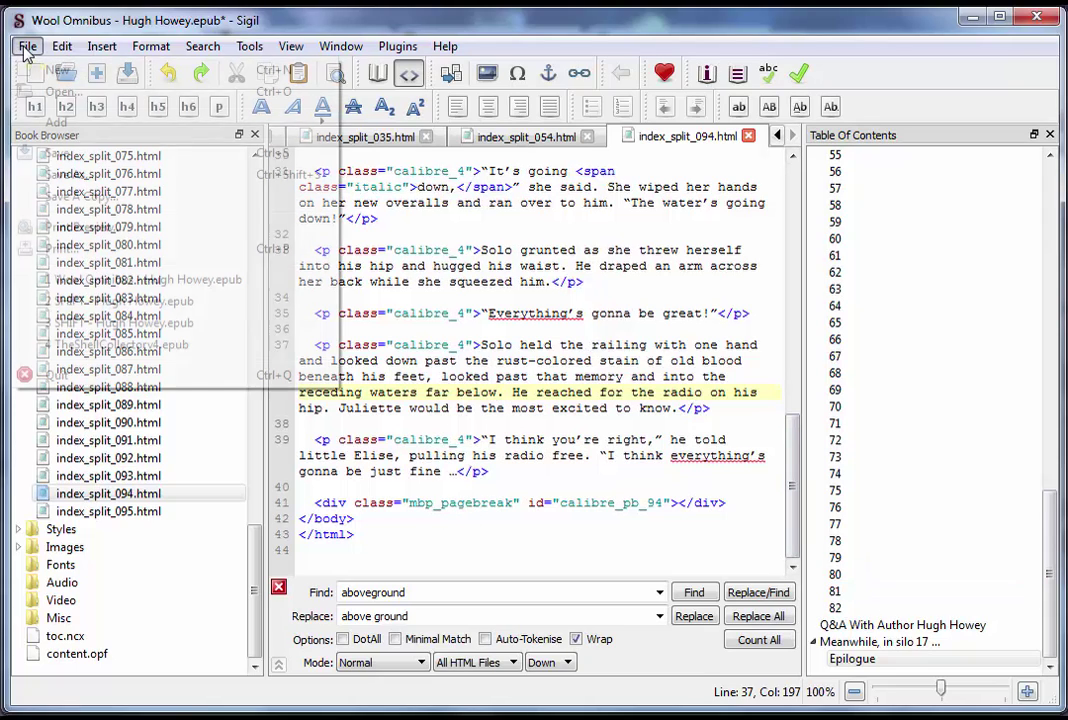
click(57, 152)
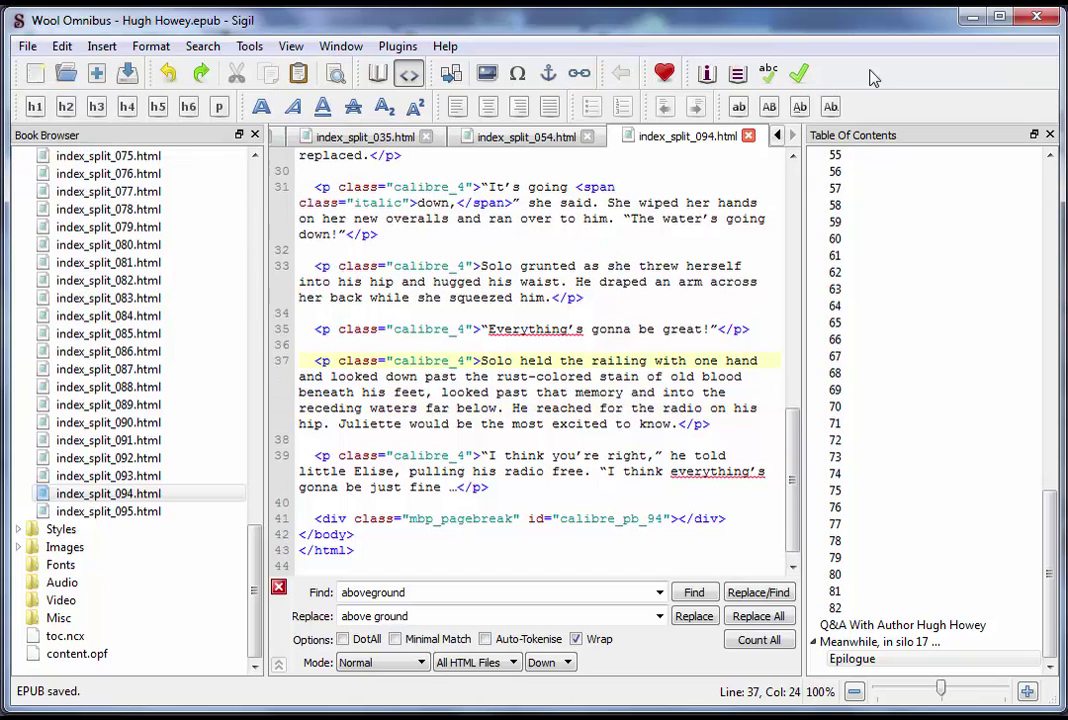
- Switch to the calibre library and open the EPUB format of Wool Omnibus in the e-book viewer
click(970, 18)
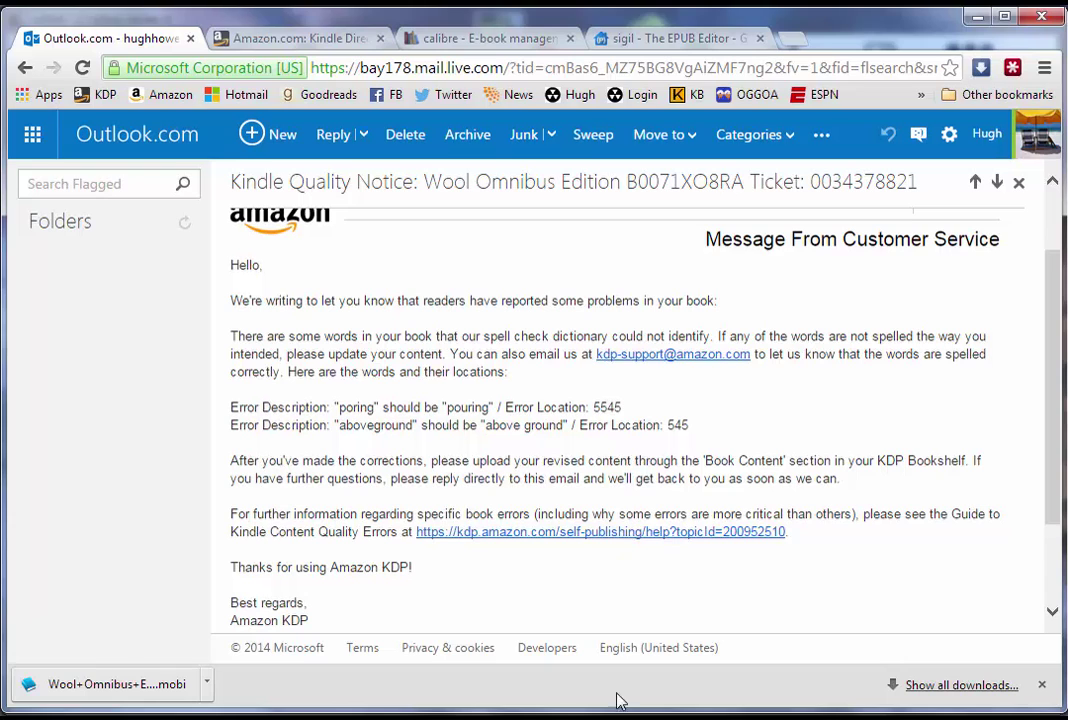
key(alt+Tab)
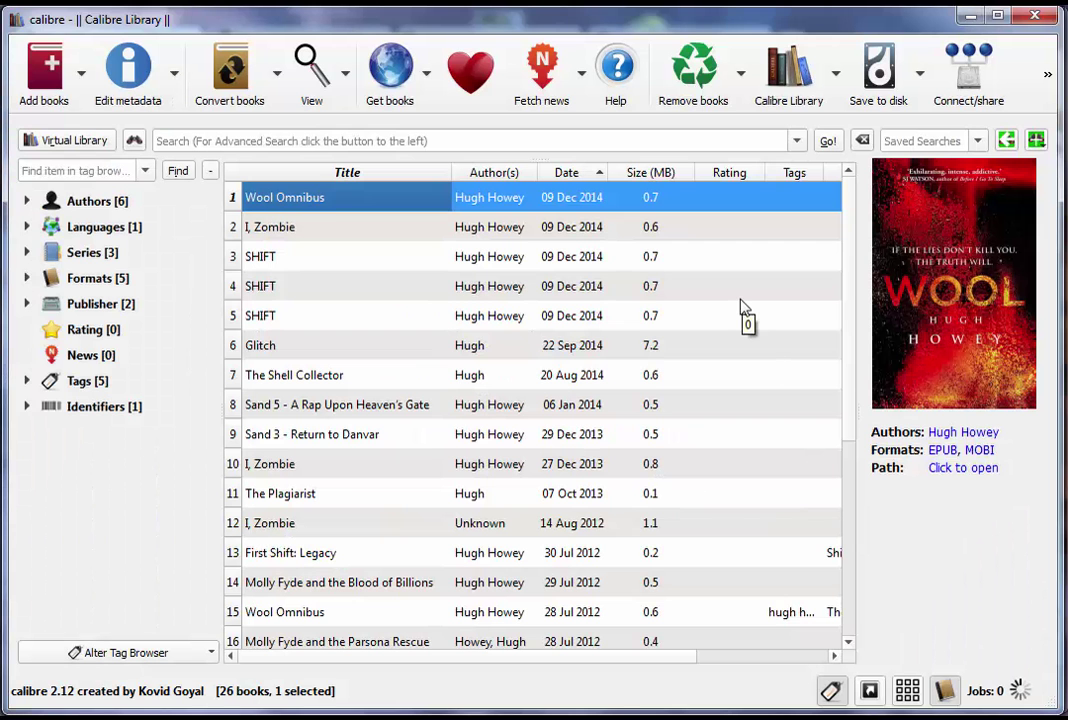
click(940, 452)
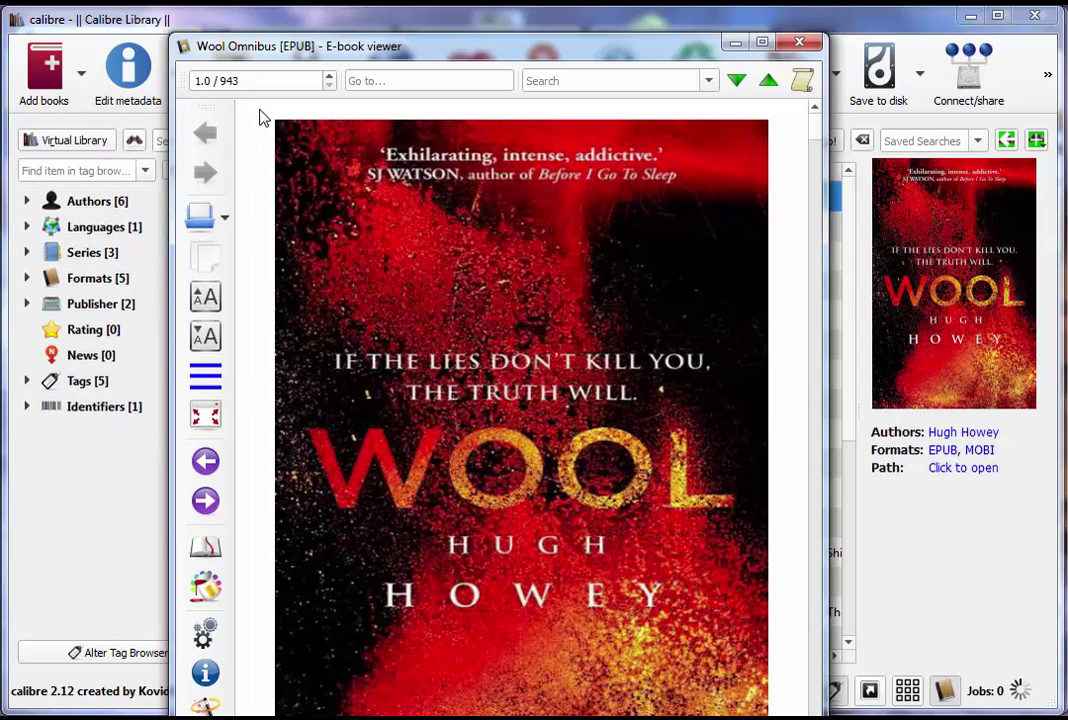
- Search the book for "above ground" and shorten the viewer window so its full page area fits on screen
click(564, 74)
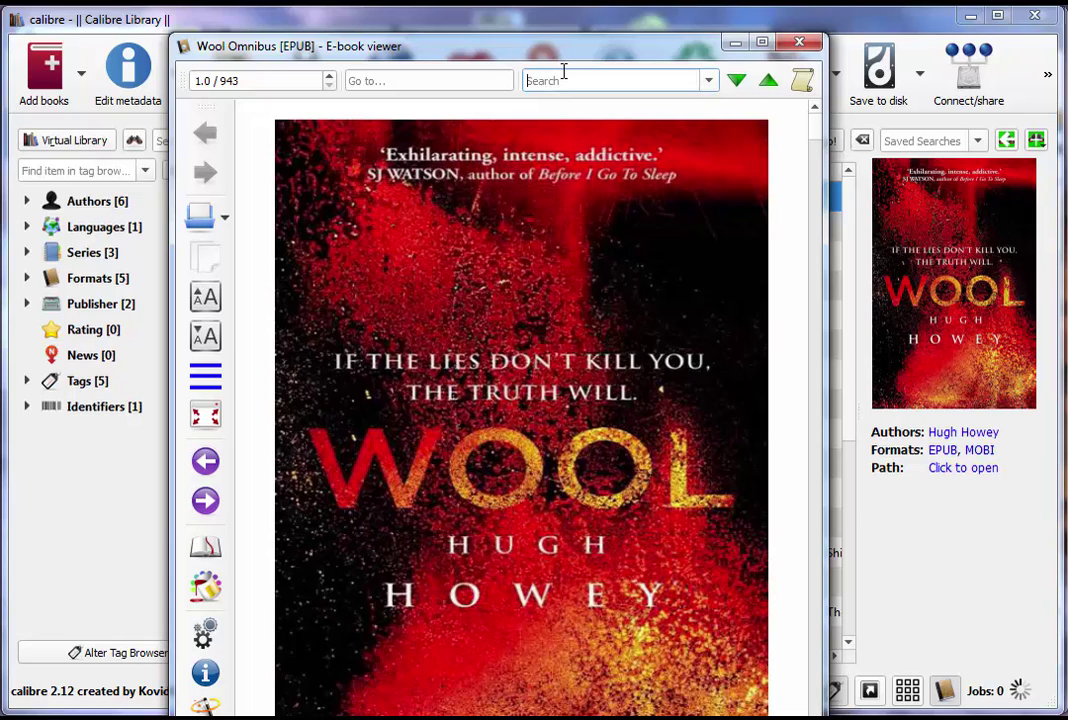
text(above ground)
key(Return)
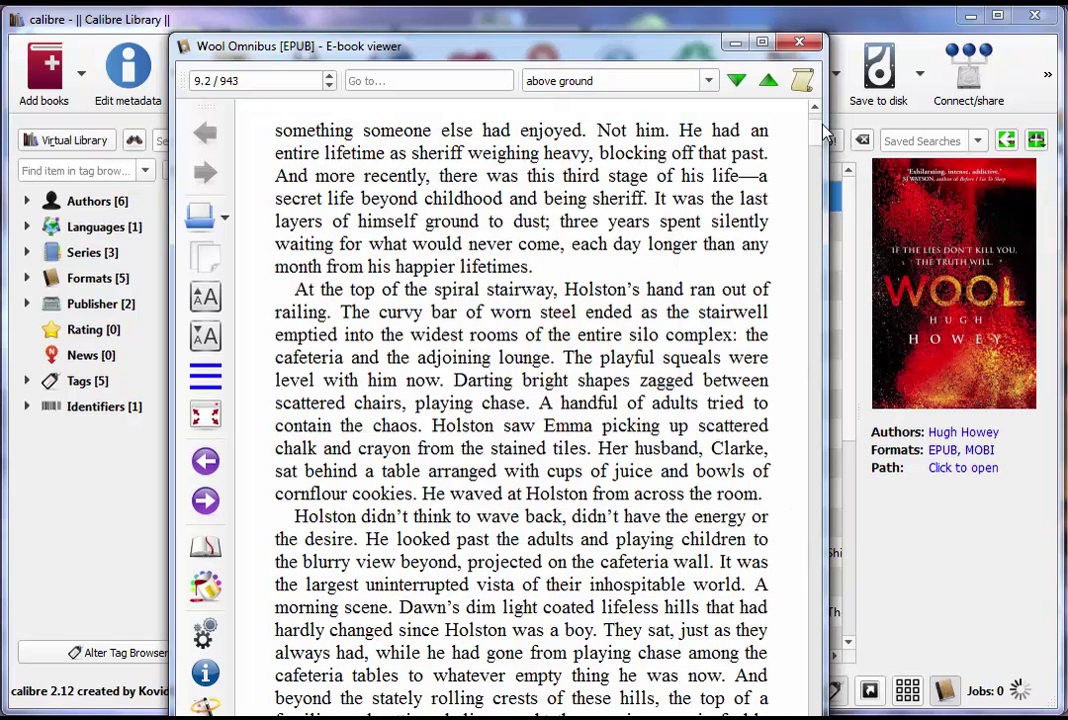
scroll(813, 190, down, 1)
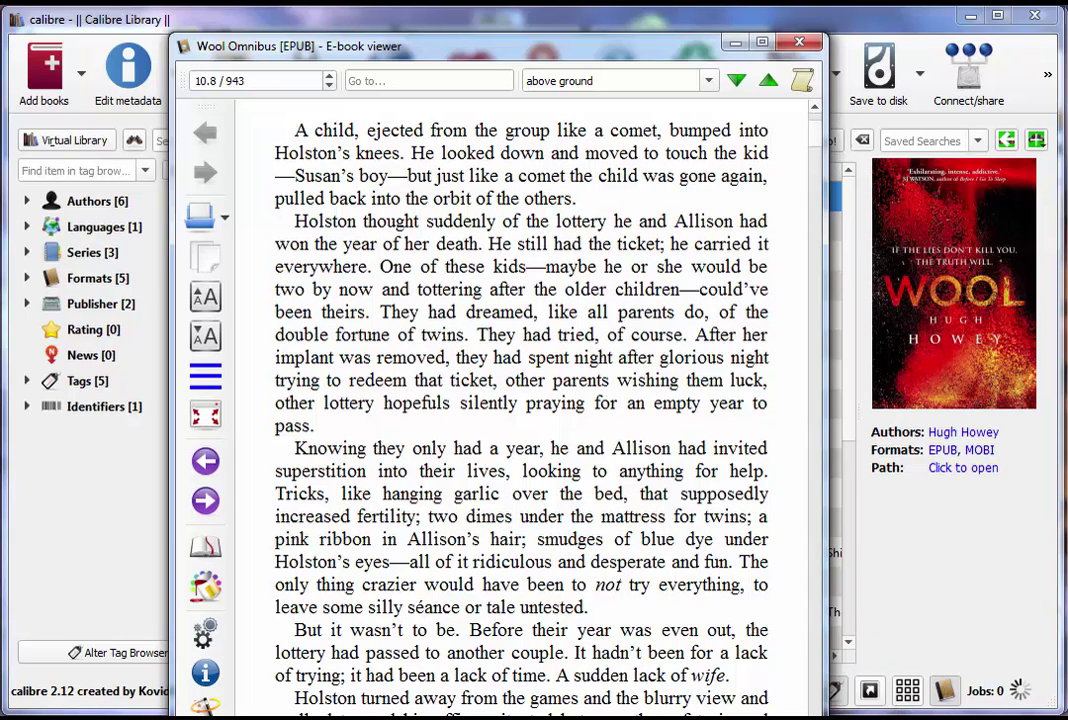
click(915, 718)
drag(736, 718, 736, 672)
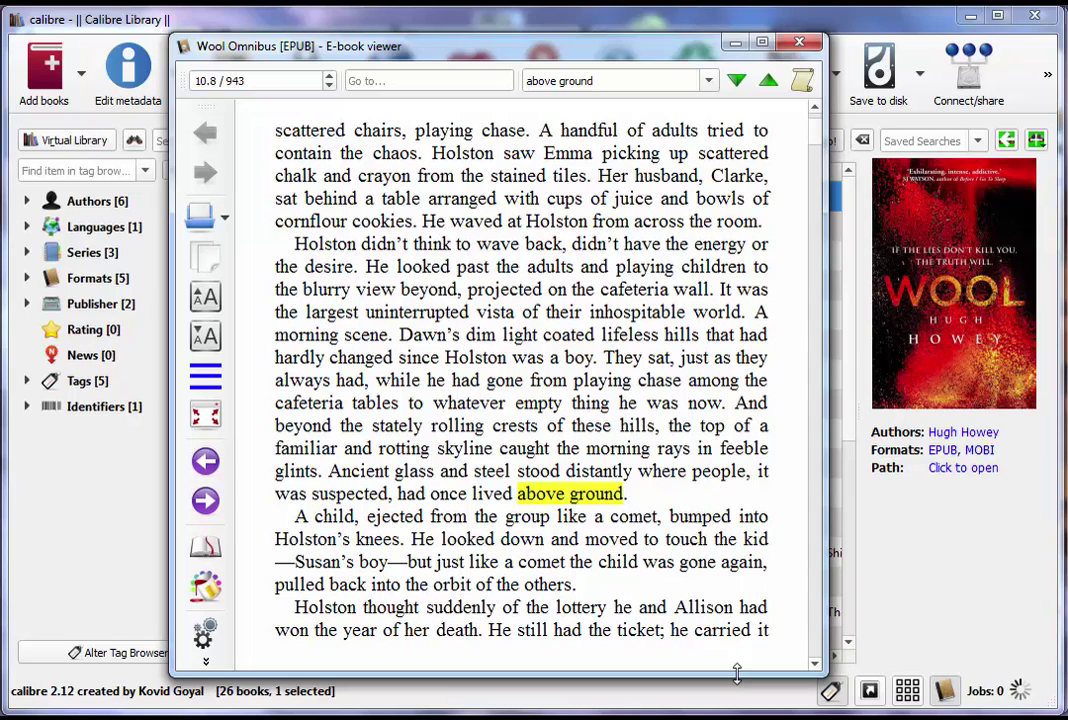
- Search the book for the old spelling "aboveground" and dismiss the search message
triple_click(598, 79)
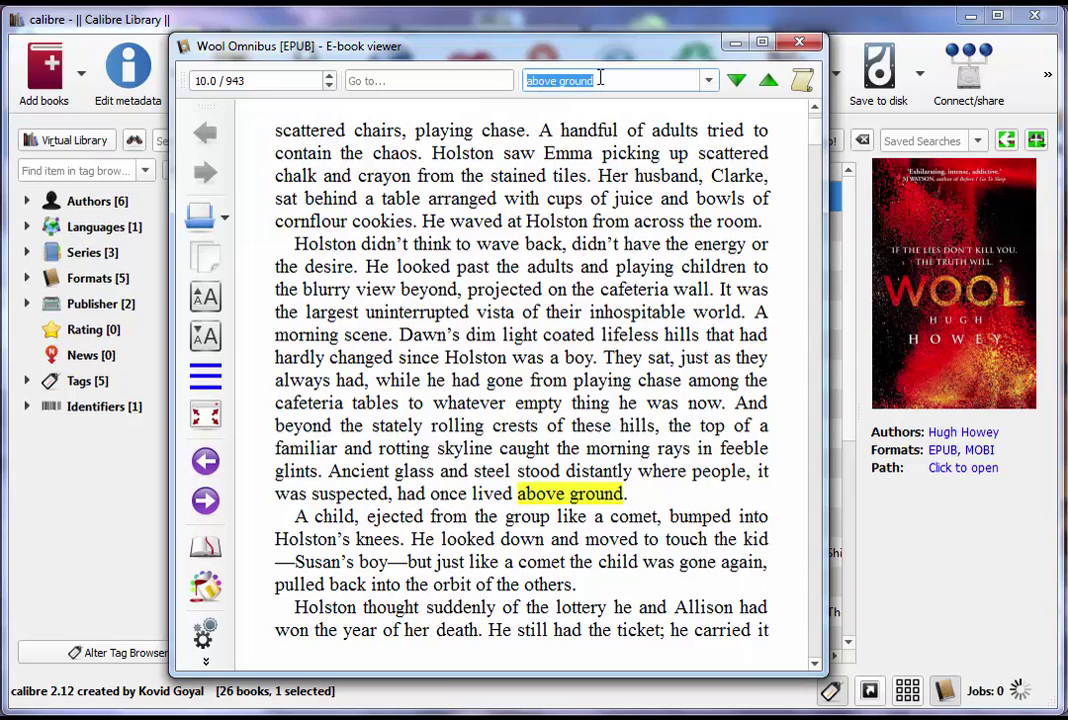
text(aboveg)
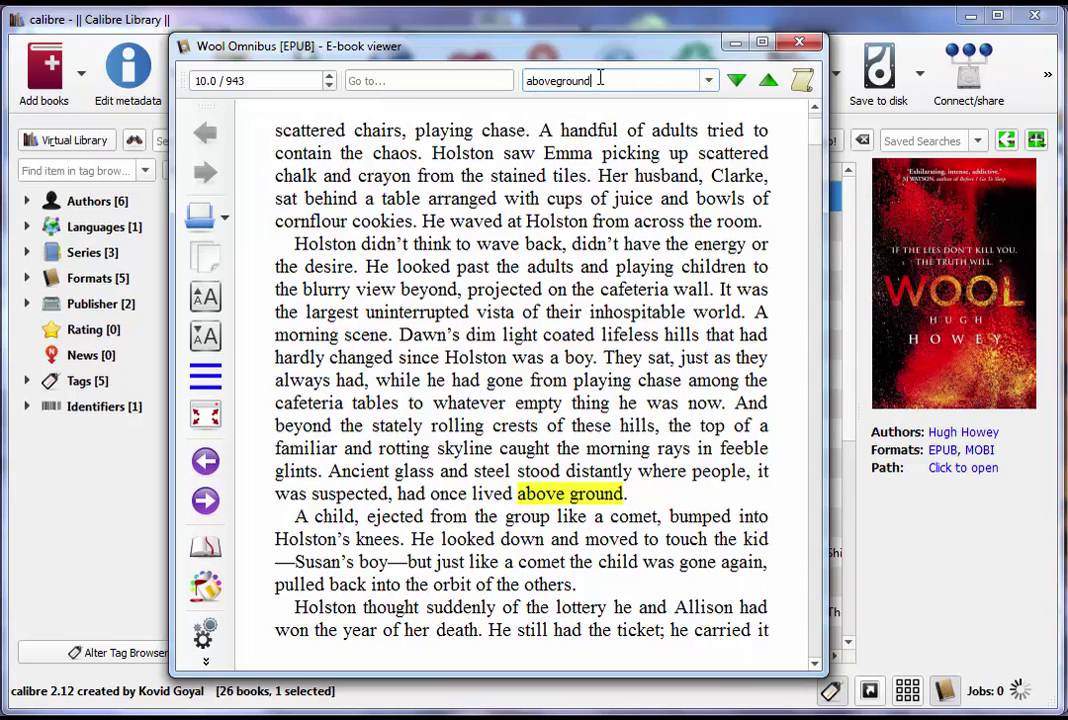
text(round)
key(Return)
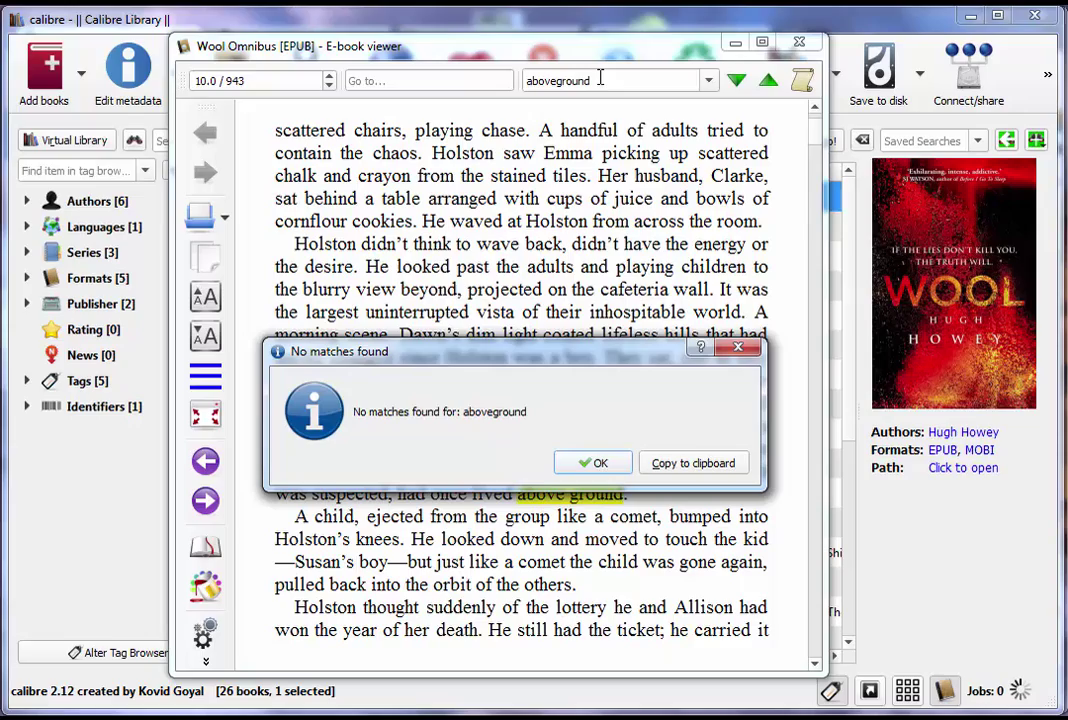
click(596, 465)
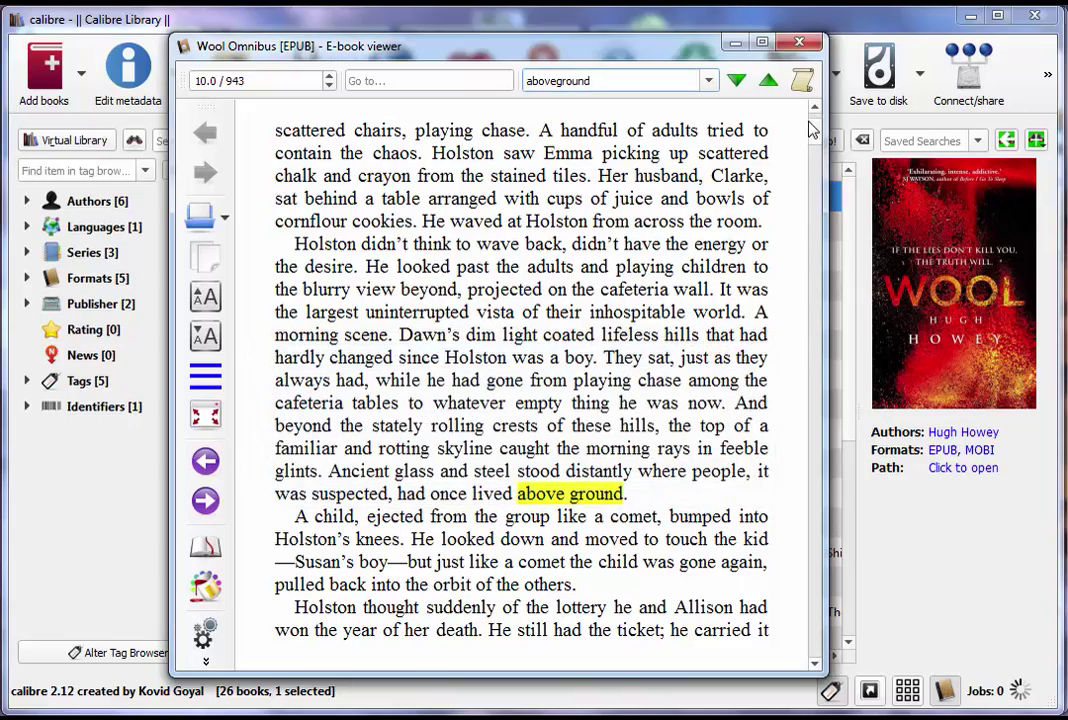
- Go to the end of the book and compare the Epilogue's last page with the Table of Contents page after it
drag(814, 118, 824, 677)
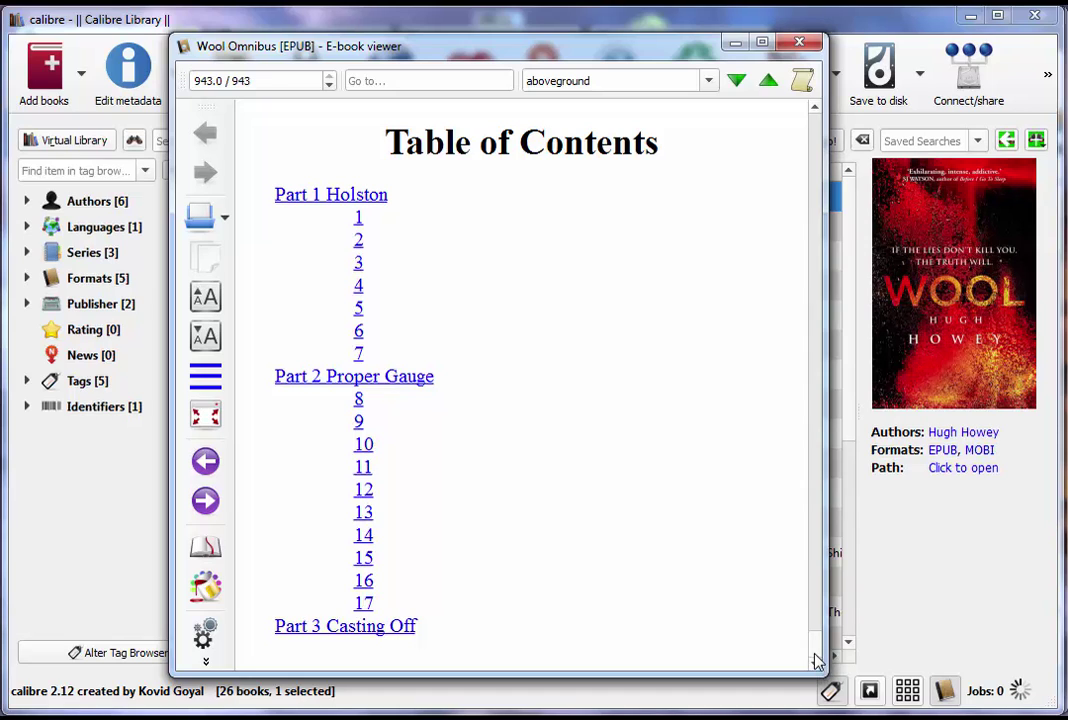
click(815, 153)
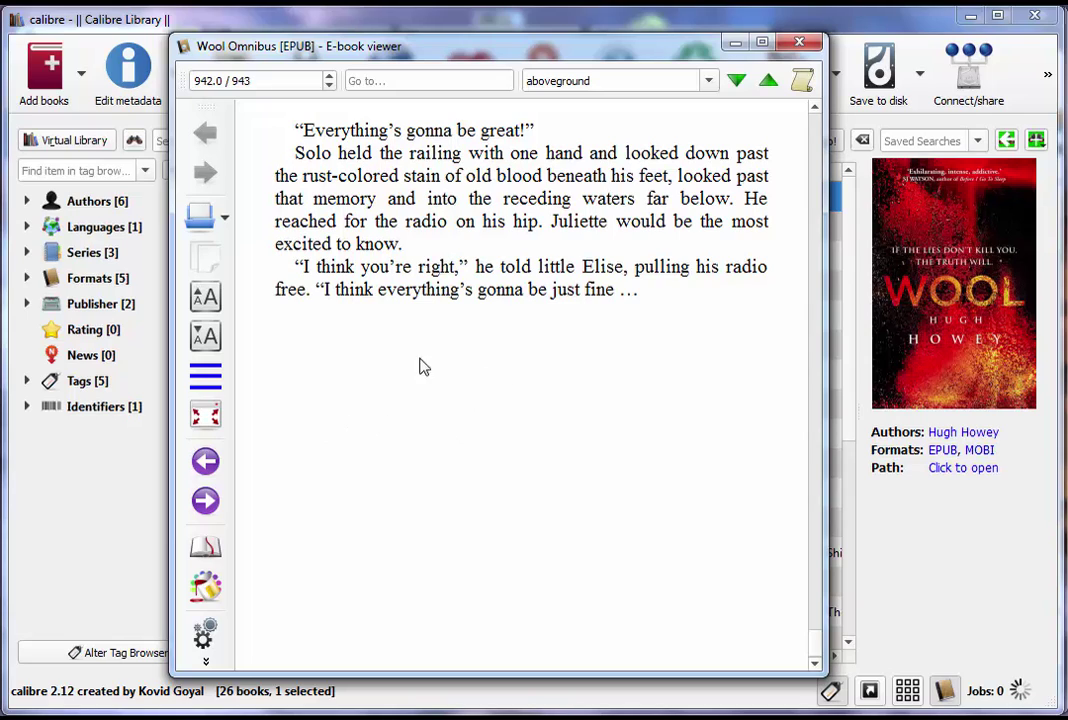
scroll(453, 435, down, 1)
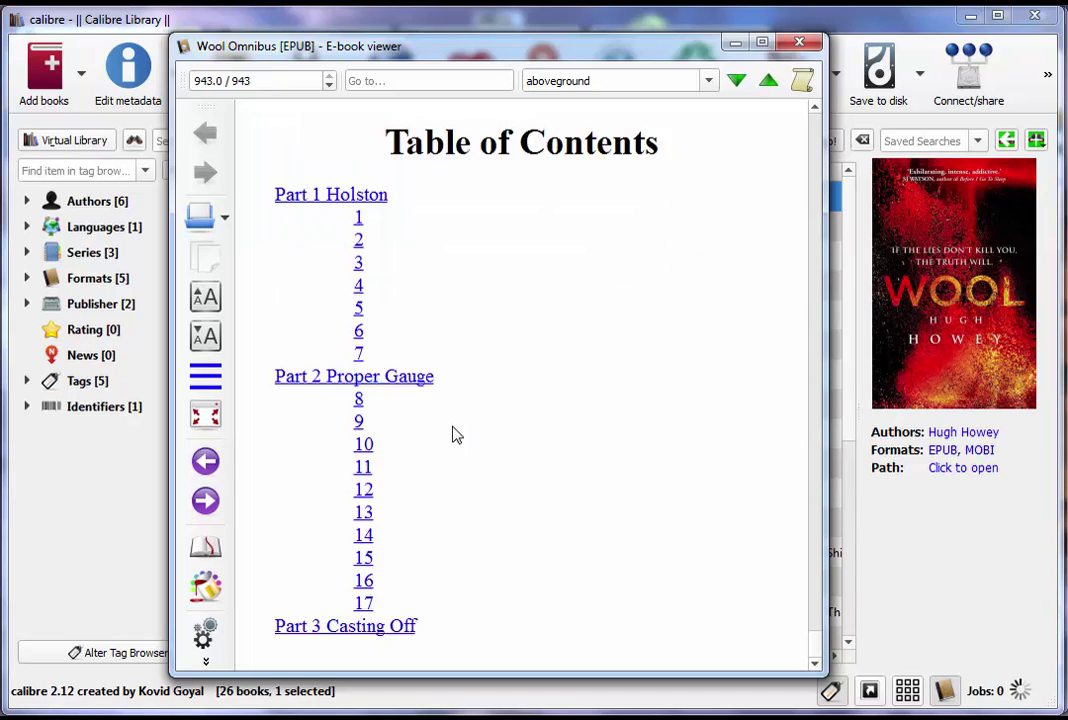
scroll(490, 395, up, 1)
scroll(510, 379, down, 1)
- Examine the Table of Contents at the end of the book and follow its link to chapter 10
triple_click(436, 148)
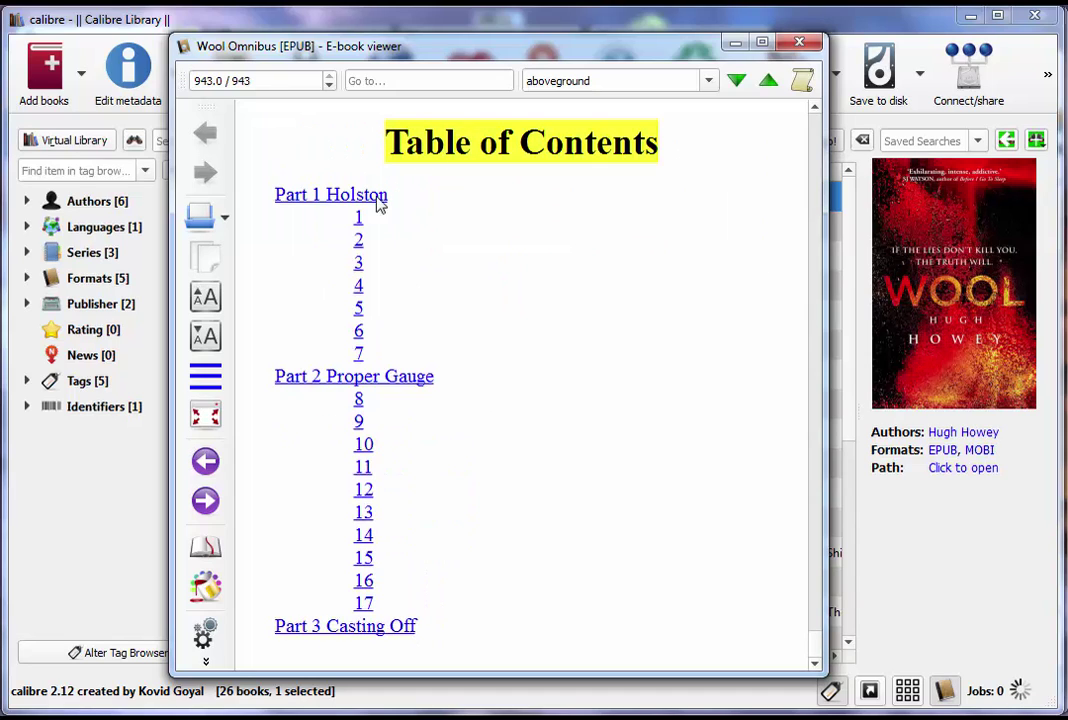
scroll(498, 462, down, 15)
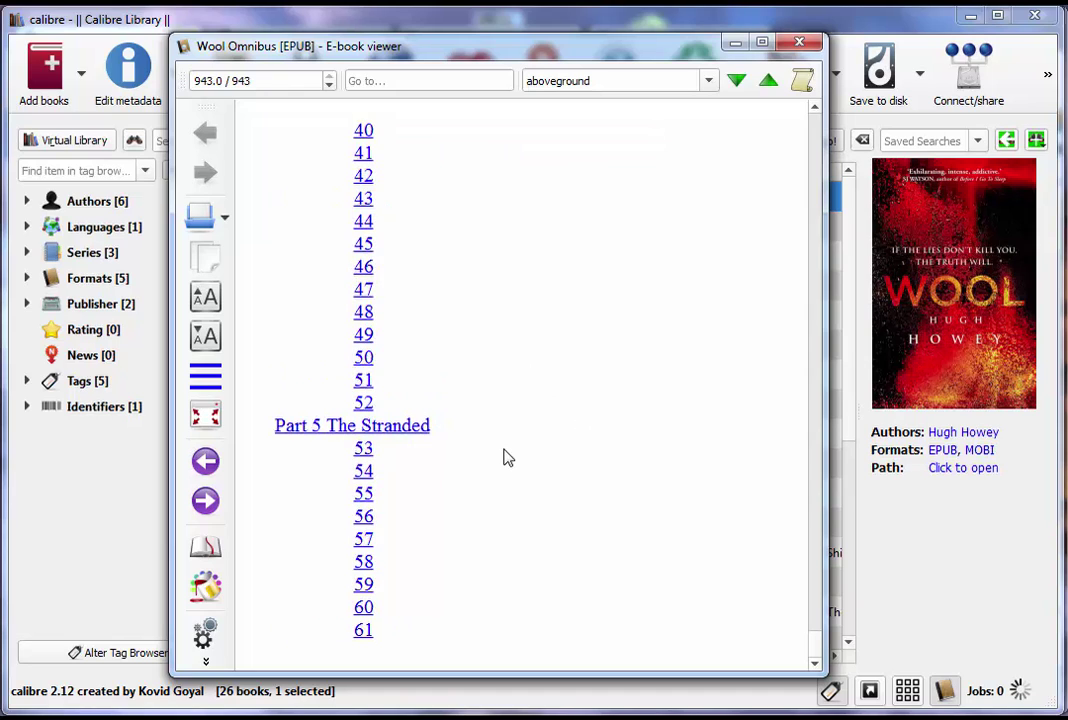
scroll(520, 439, up, 15)
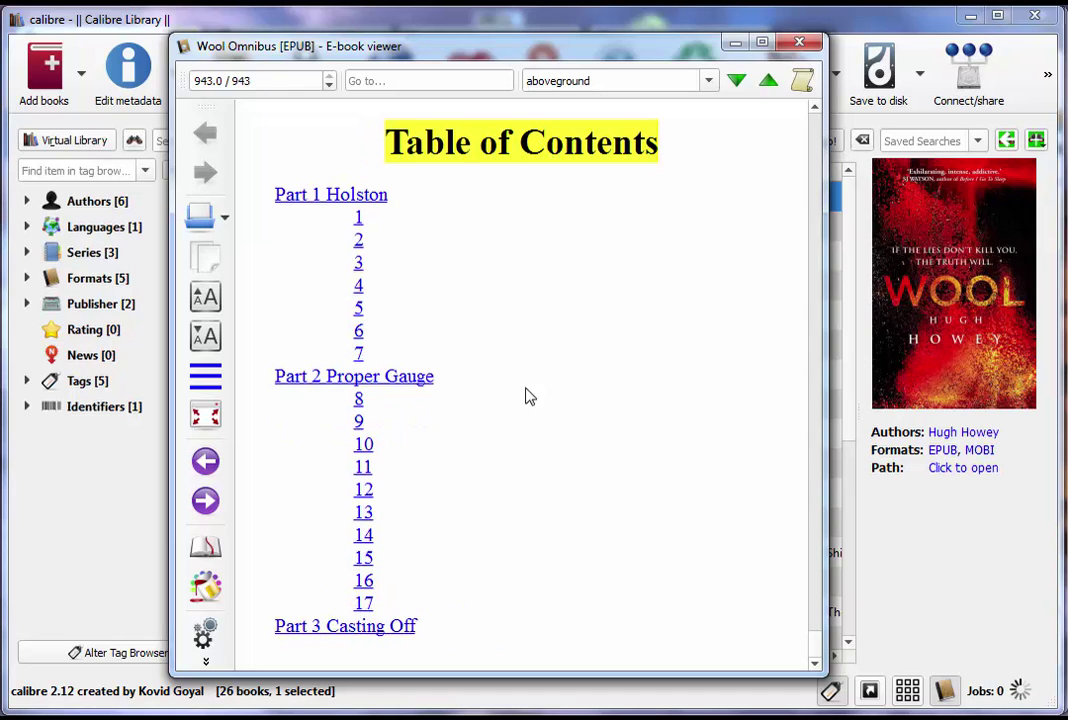
double_click(437, 152)
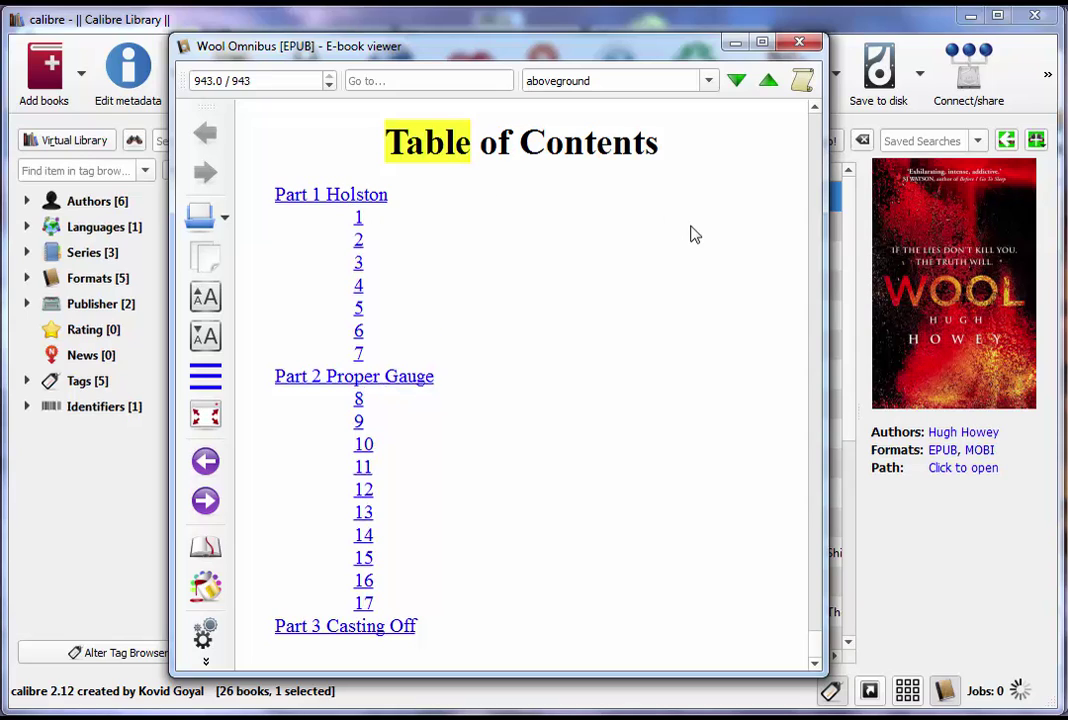
click(502, 145)
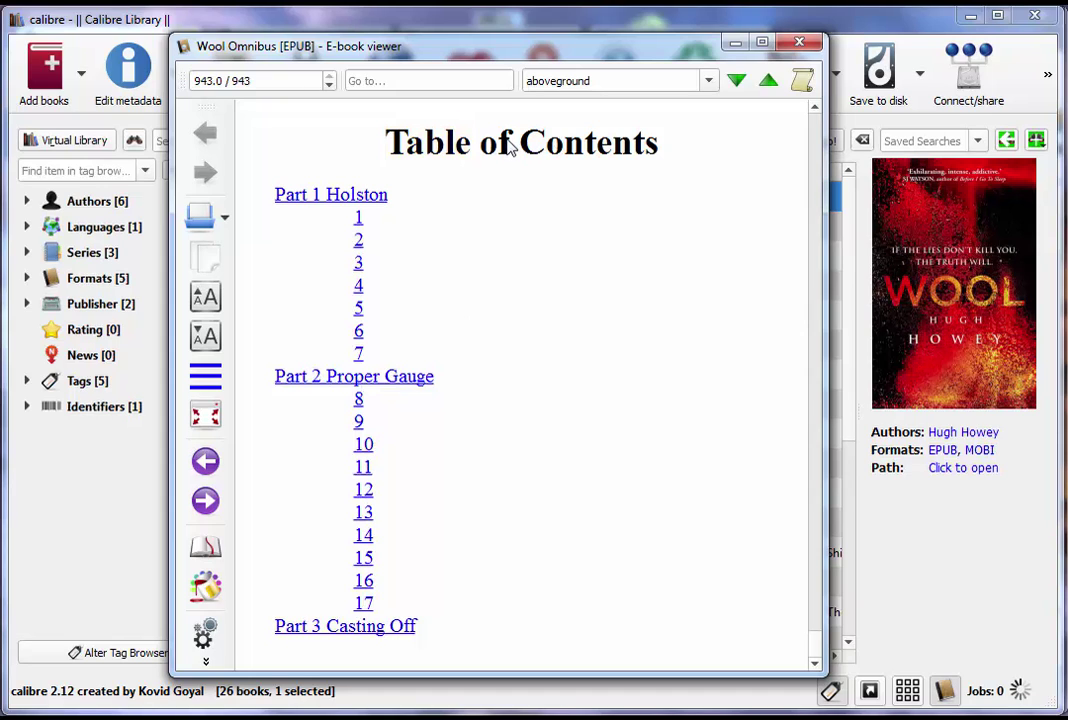
click(364, 445)
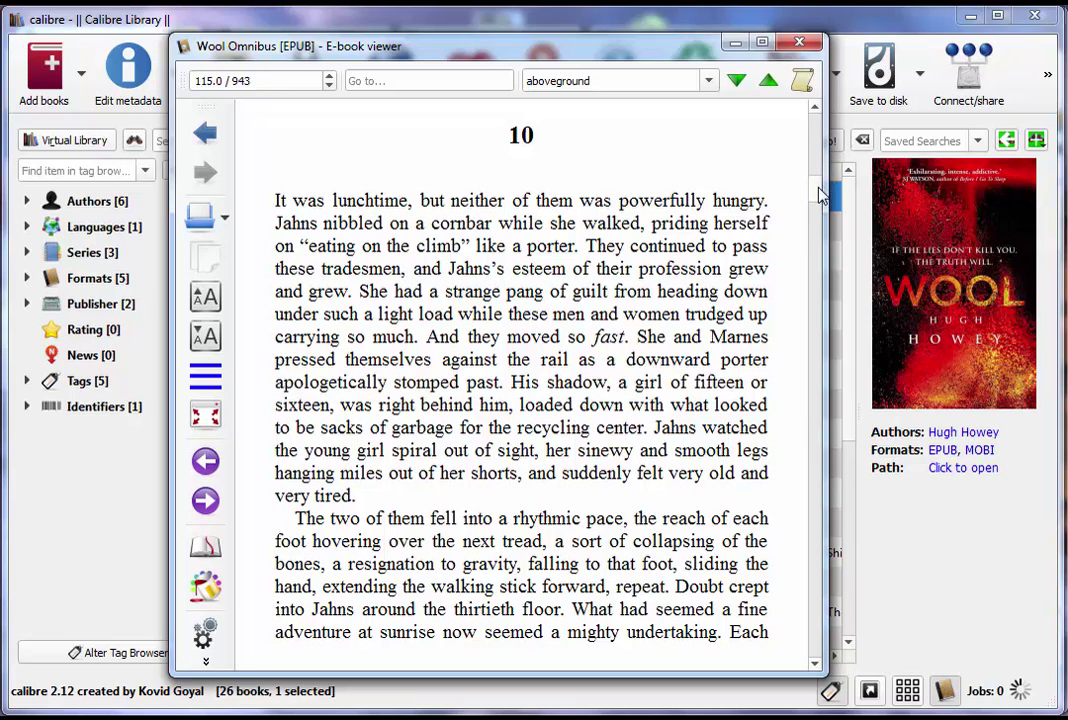
- Return to the cover and examine the front pages, including the title page and Contents, through the start of chapter 1
drag(818, 195, 820, 124)
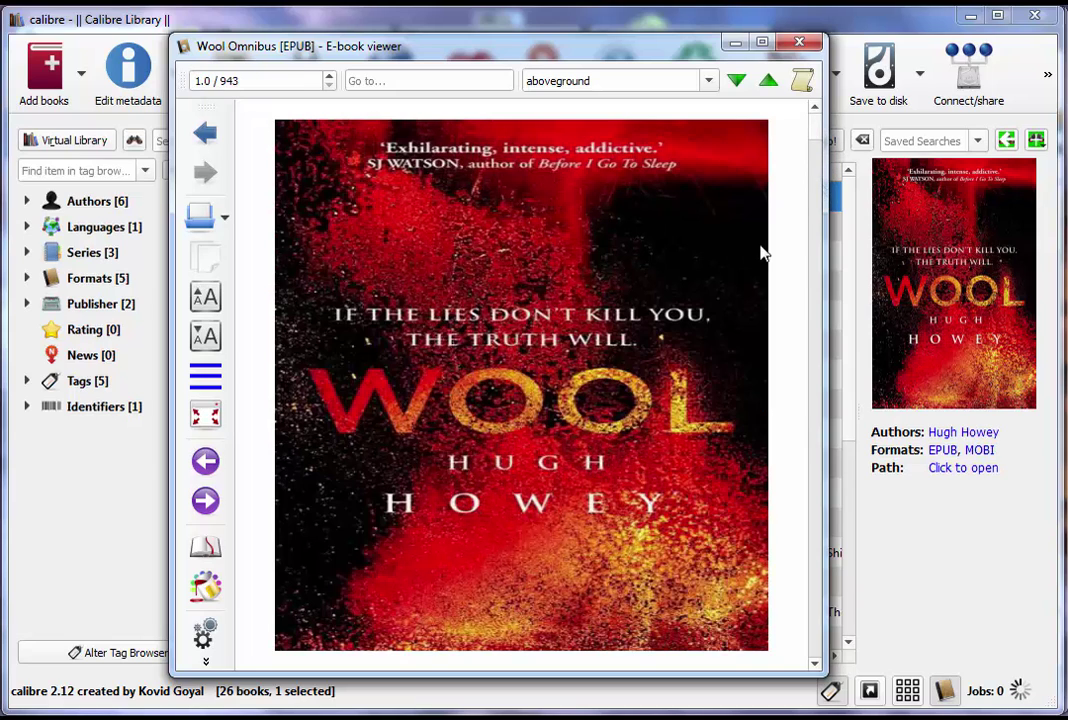
click(818, 318)
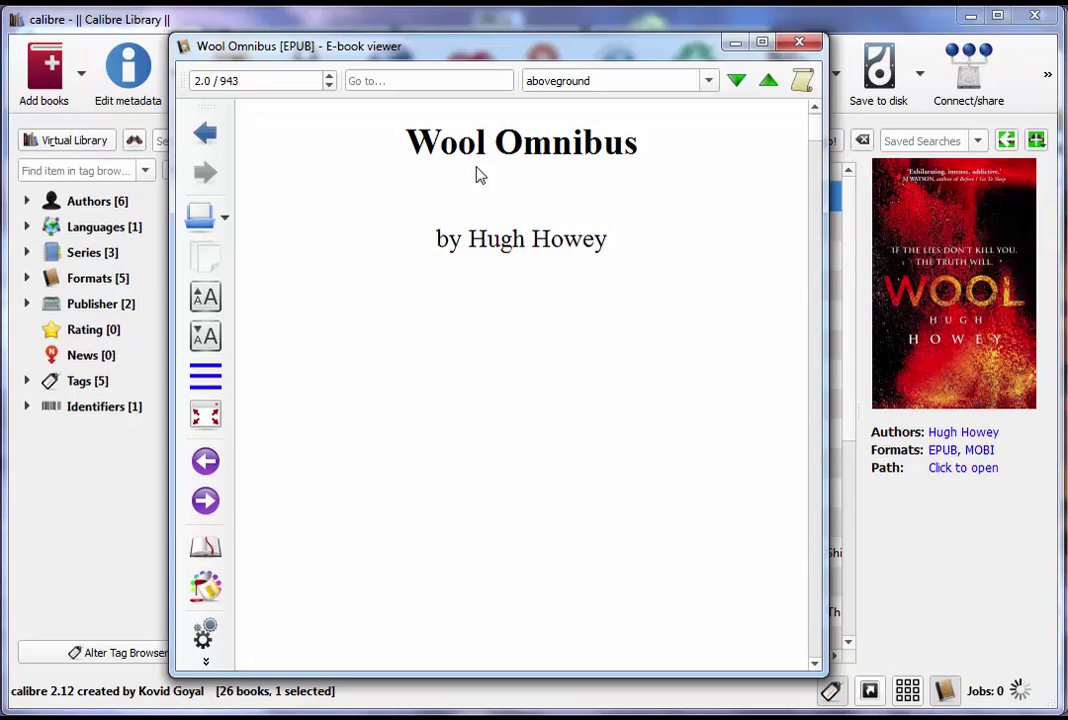
scroll(820, 549, down, 3)
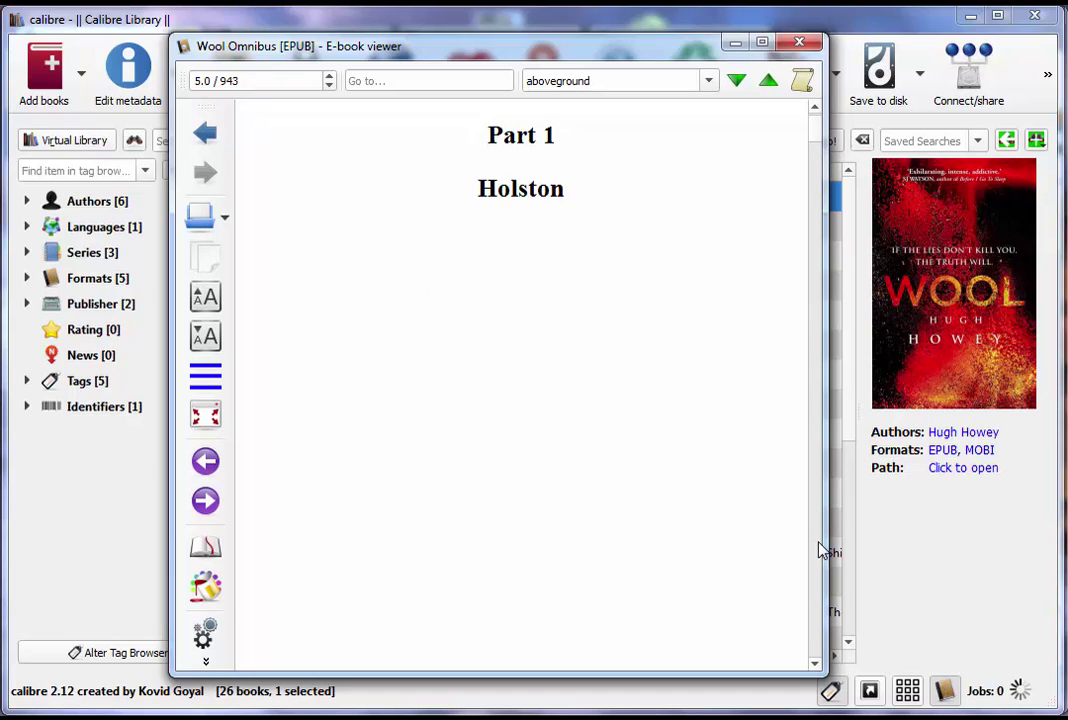
scroll(818, 551, down, 1)
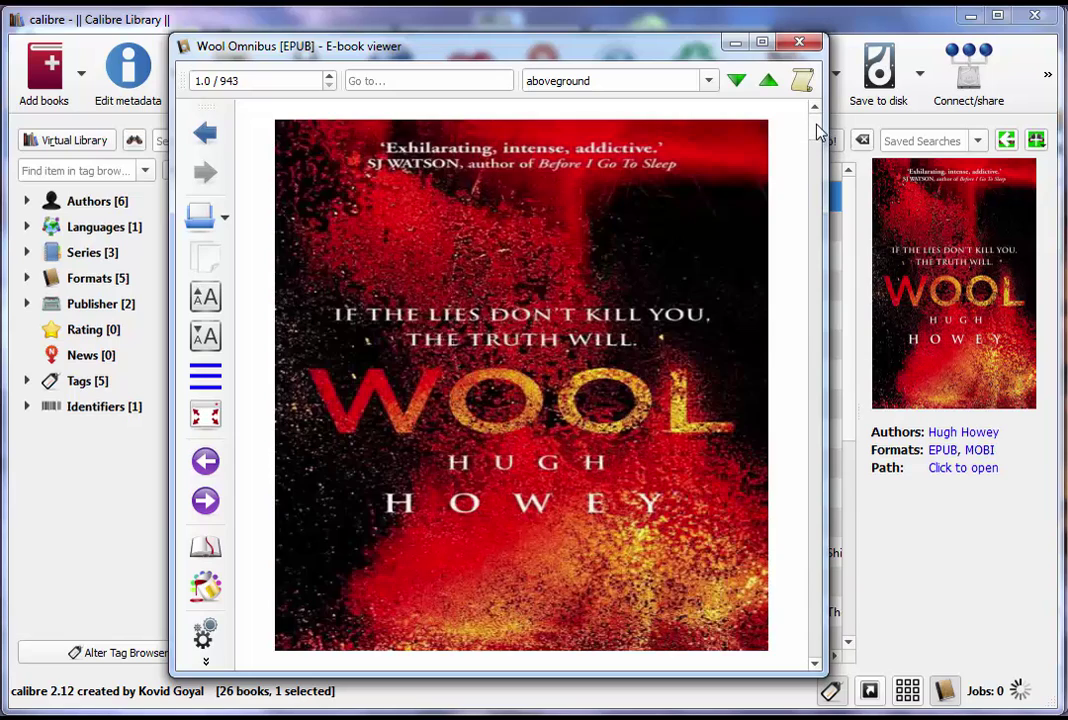
key(Home)
scroll(812, 230, down, 1)
scroll(815, 230, down, 2)
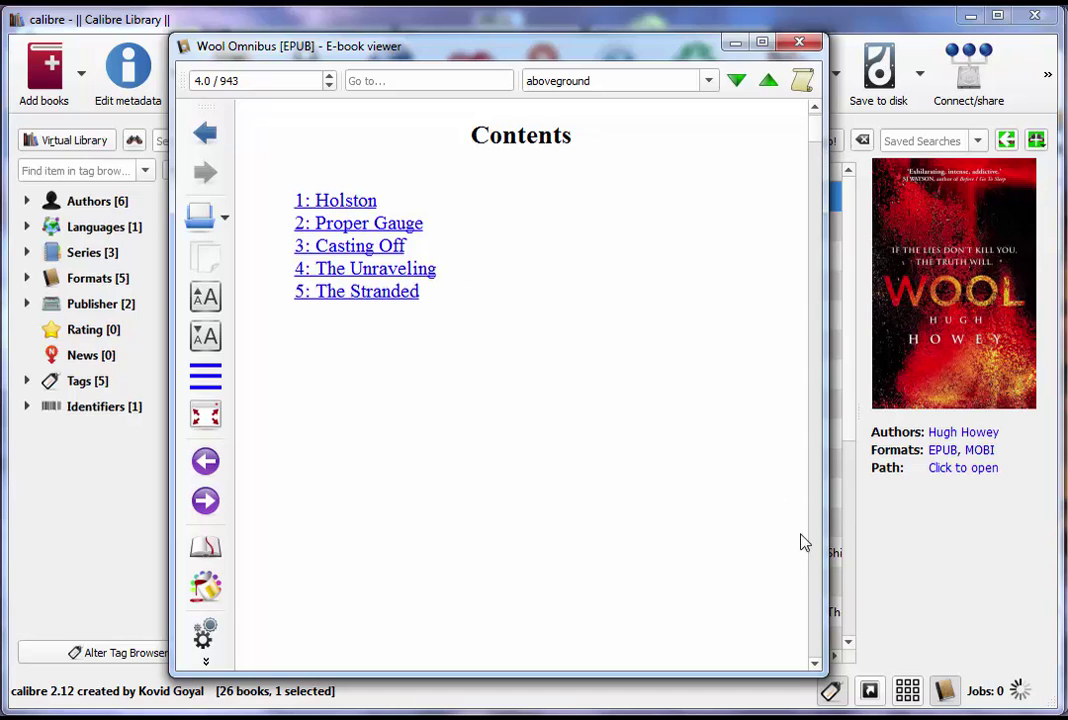
scroll(810, 548, down, 1)
scroll(810, 552, down, 1)
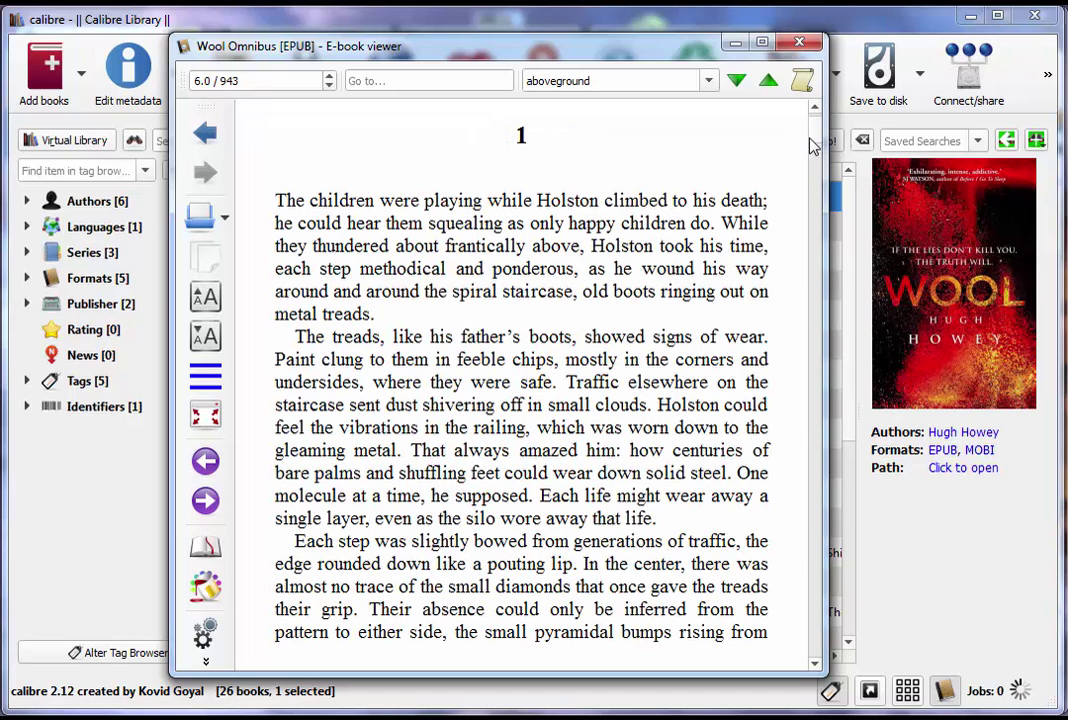
click(815, 108)
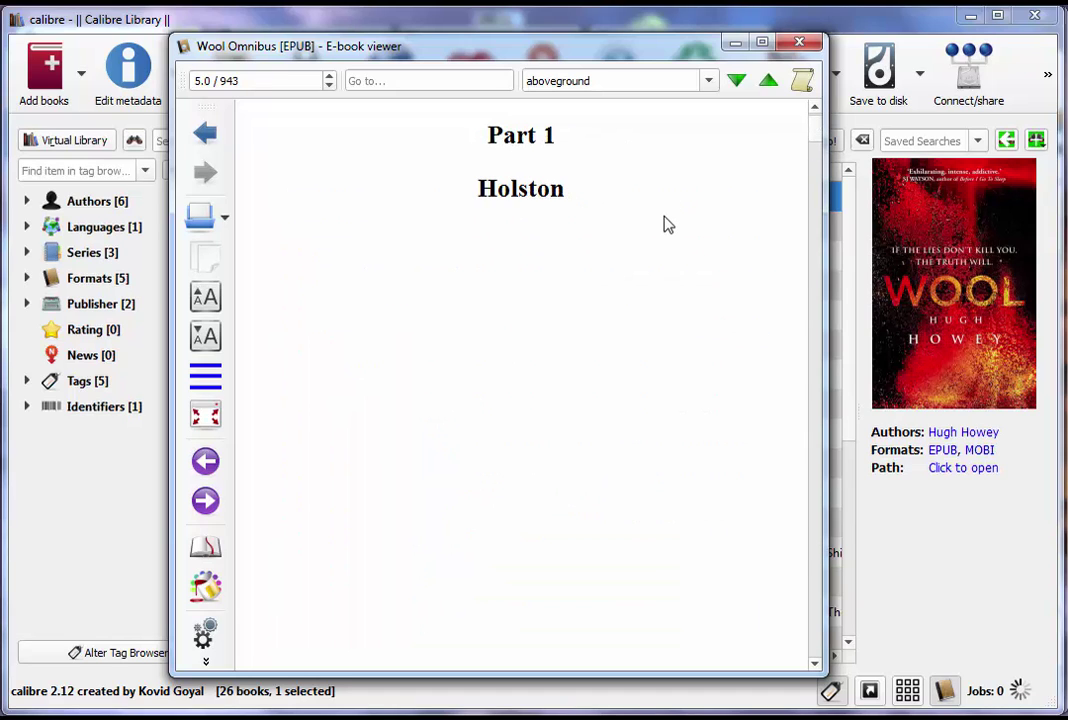
- Close the e-book viewer and remove only the MOBI format from the selected Wool Omnibus entry
click(800, 42)
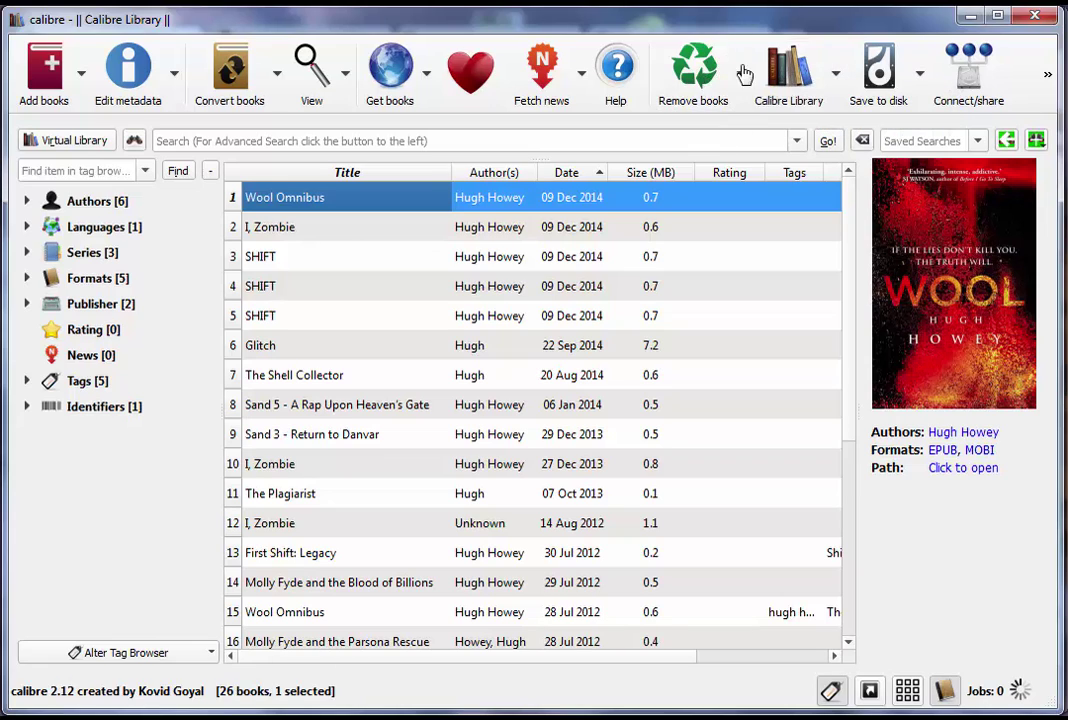
click(837, 74)
click(837, 74)
click(742, 76)
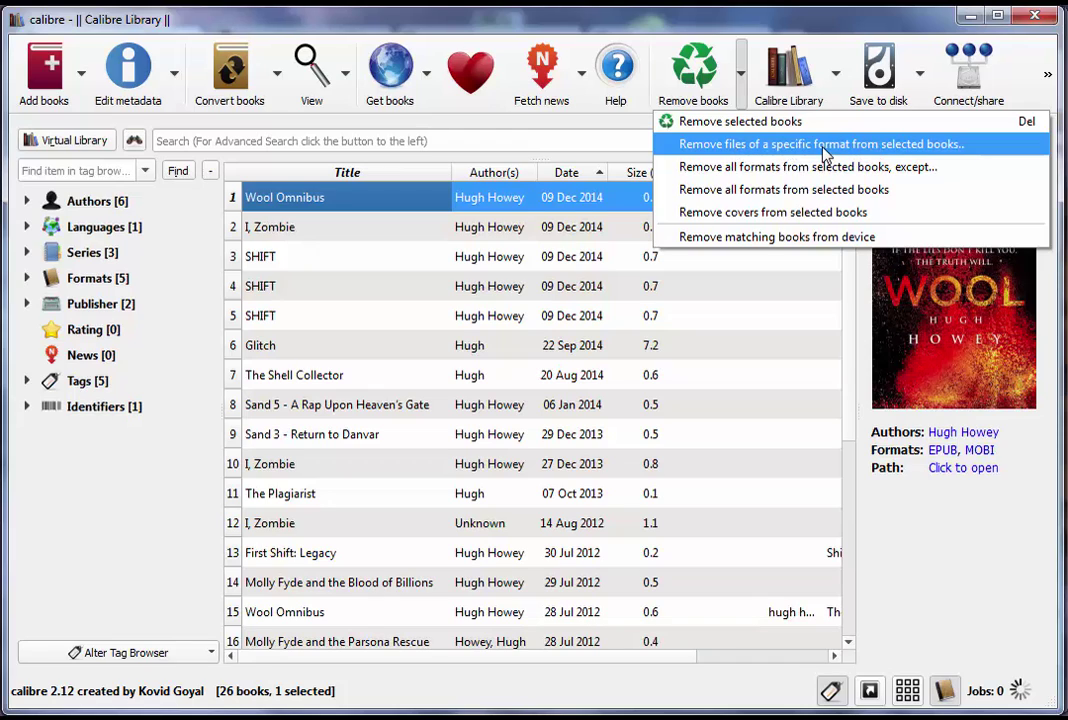
click(881, 148)
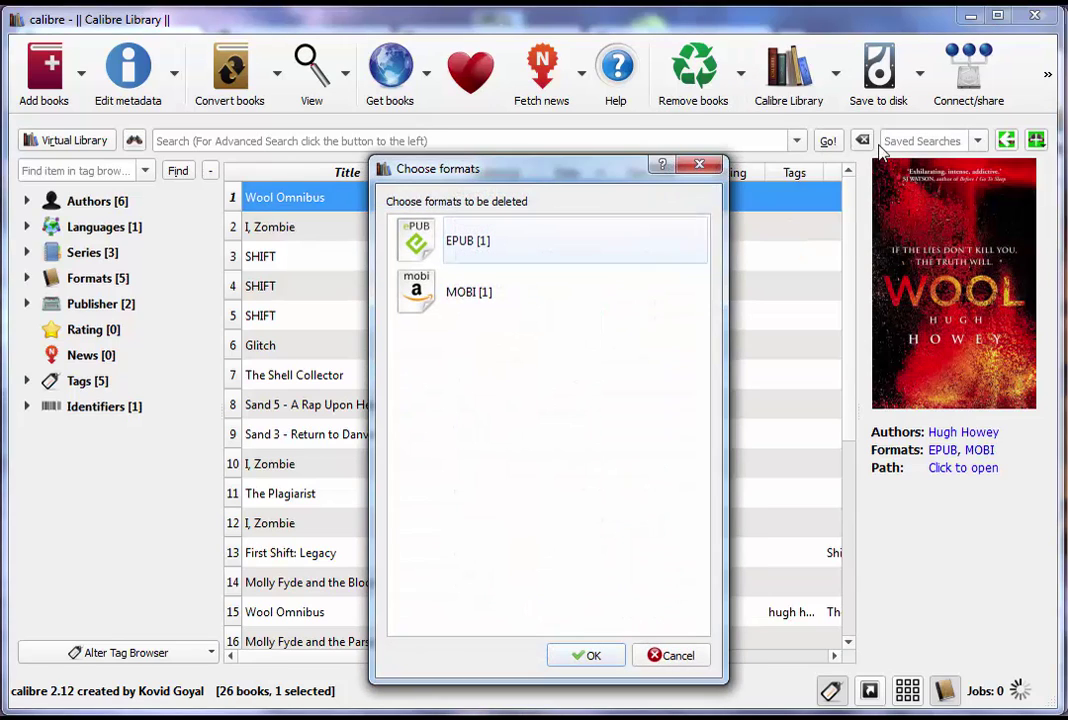
click(479, 295)
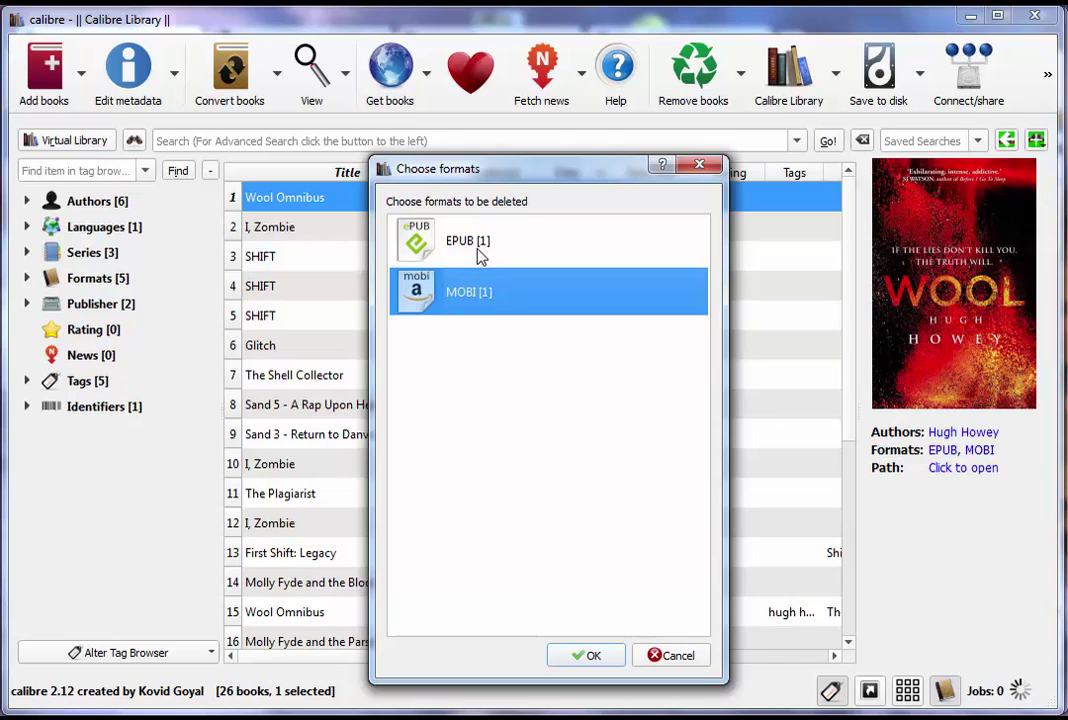
click(586, 656)
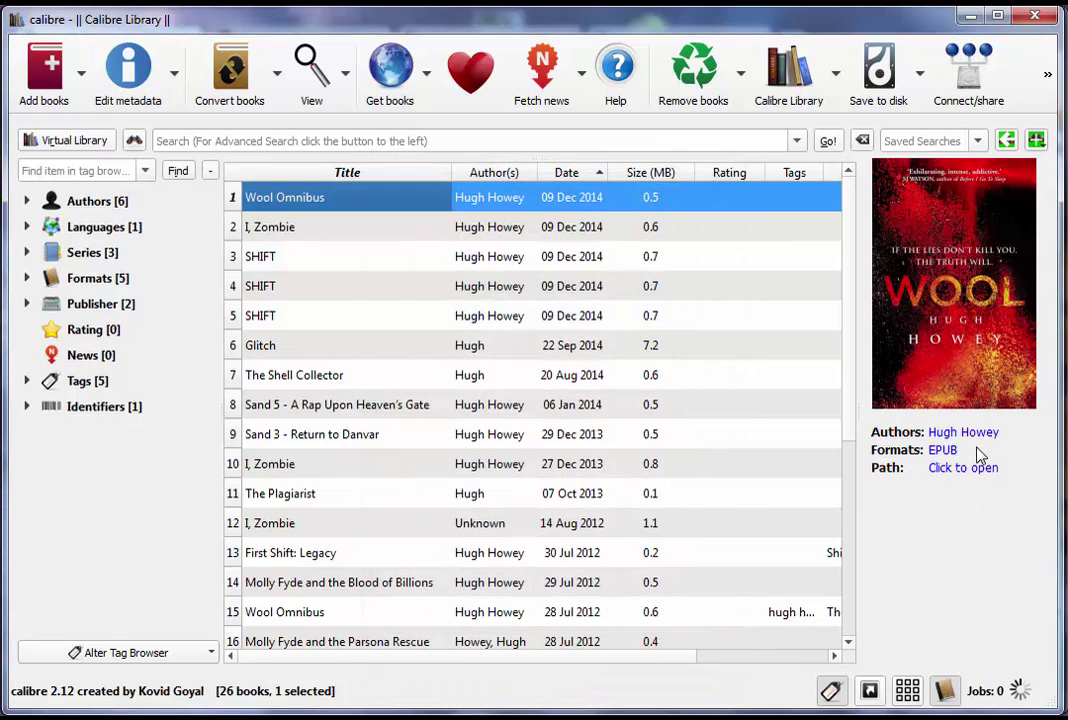
- Open the selected Wool Omnibus book's library folder, examine the EPUB file there, and close the folder window
click(962, 469)
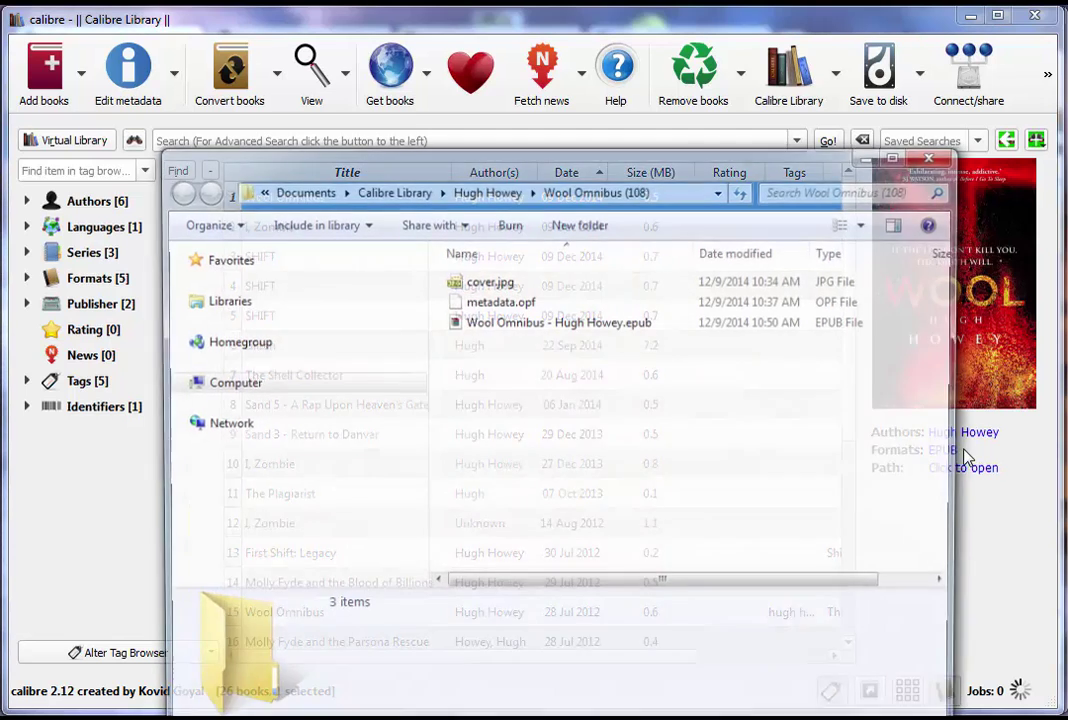
click(572, 327)
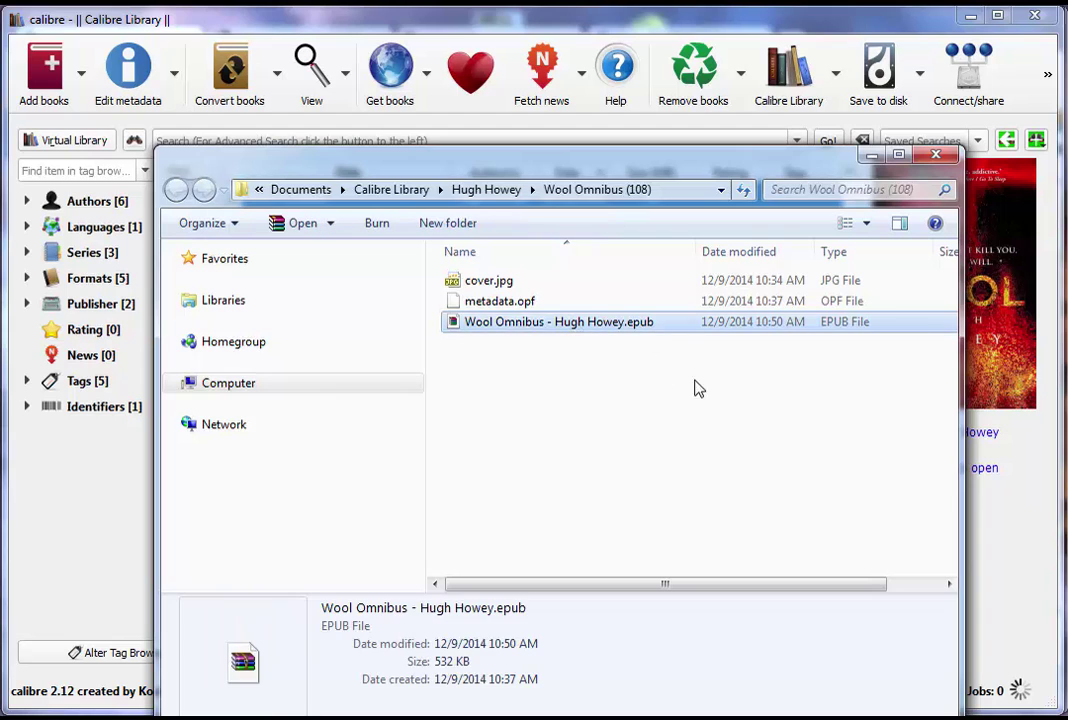
click(603, 396)
click(936, 155)
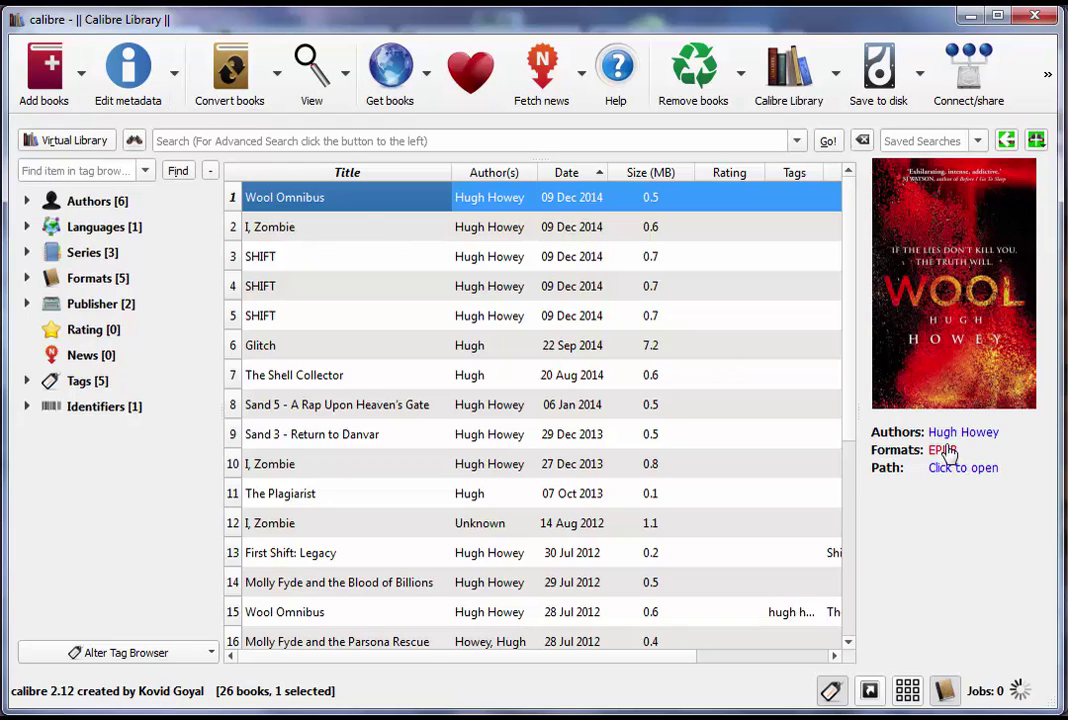
- Convert the Wool Omnibus EPUB to MOBI with the existing metadata and conversion settings
click(229, 72)
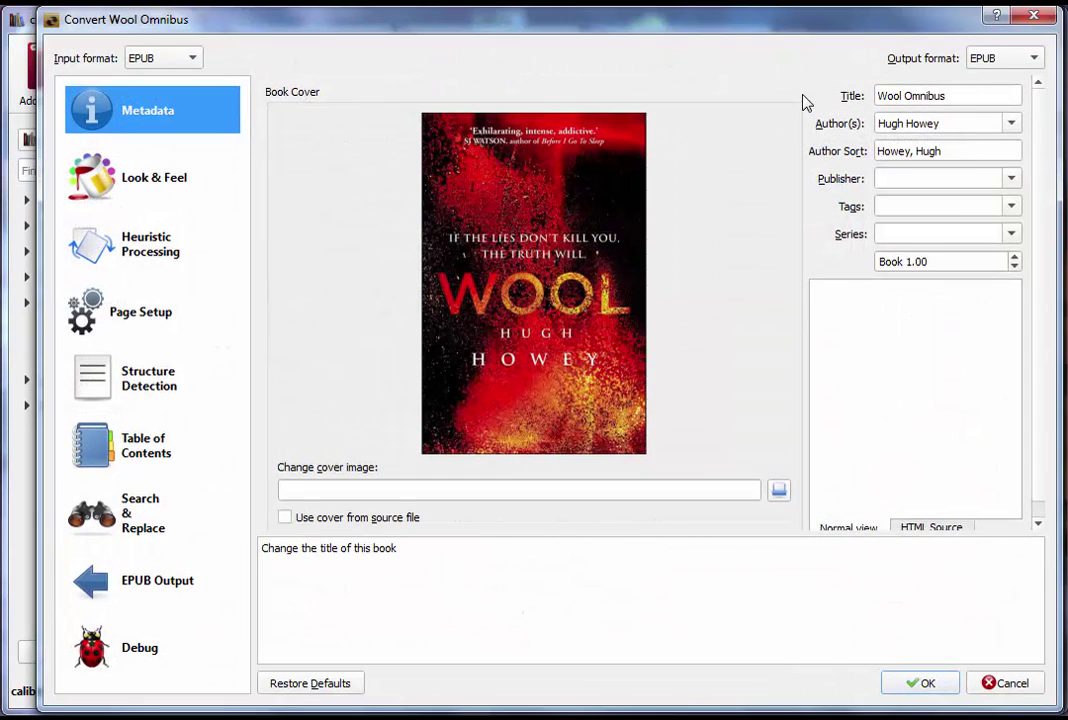
click(1028, 62)
click(1015, 77)
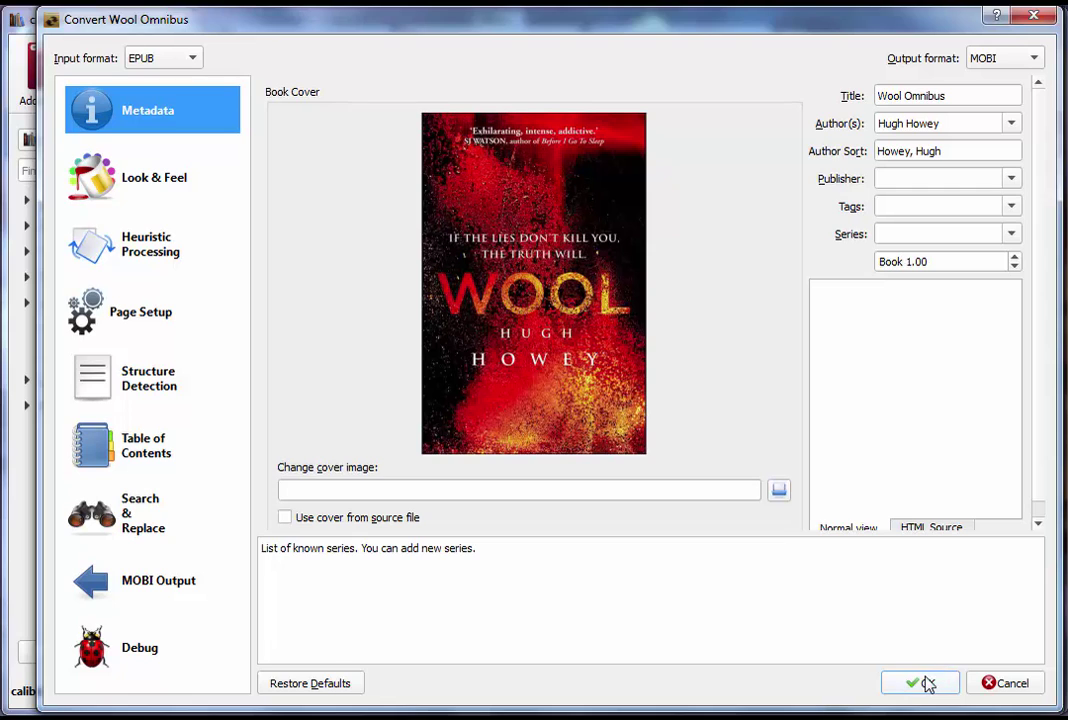
click(889, 674)
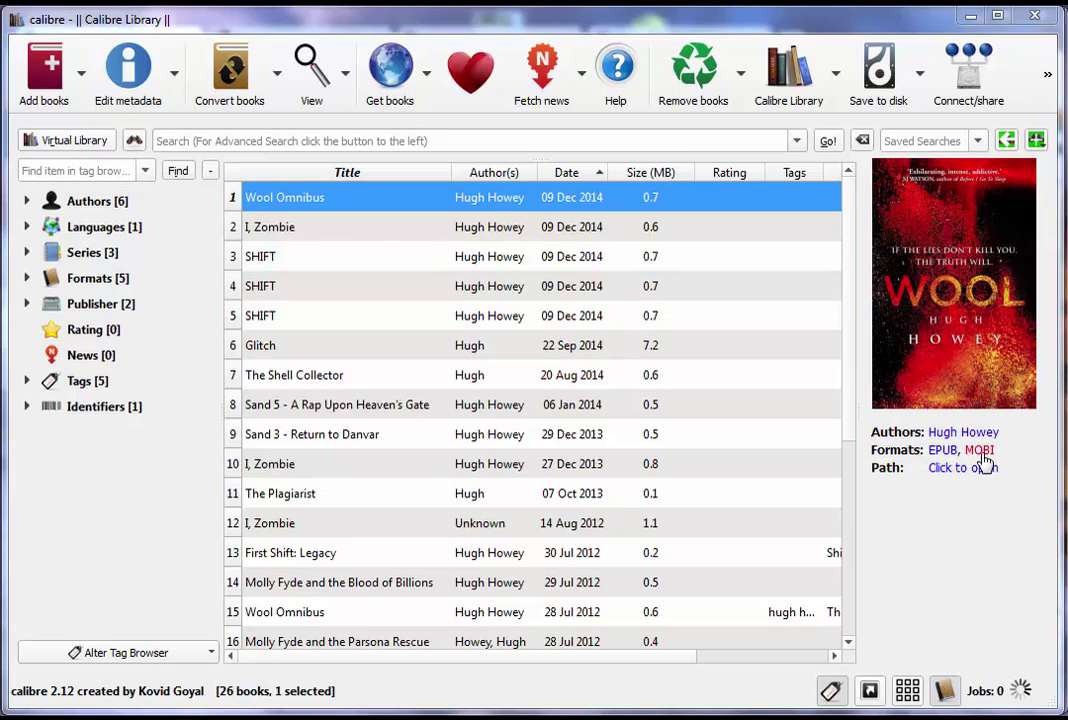
- Check the new Wool Omnibus MOBI in the e-book viewer and close the viewer
click(982, 452)
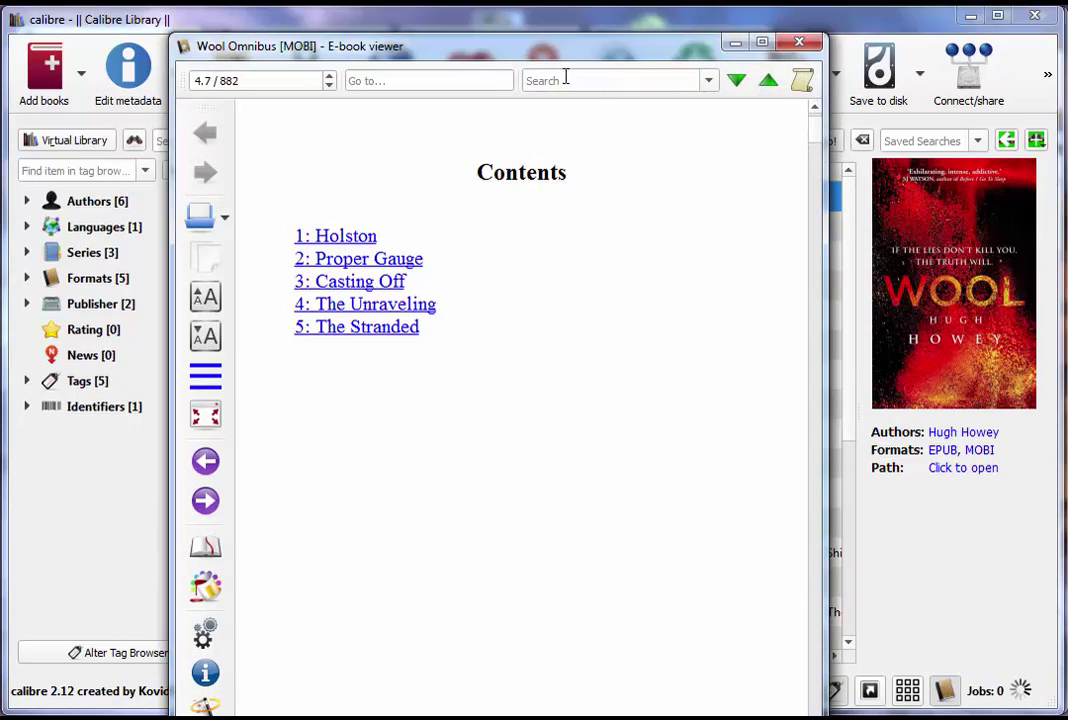
click(799, 42)
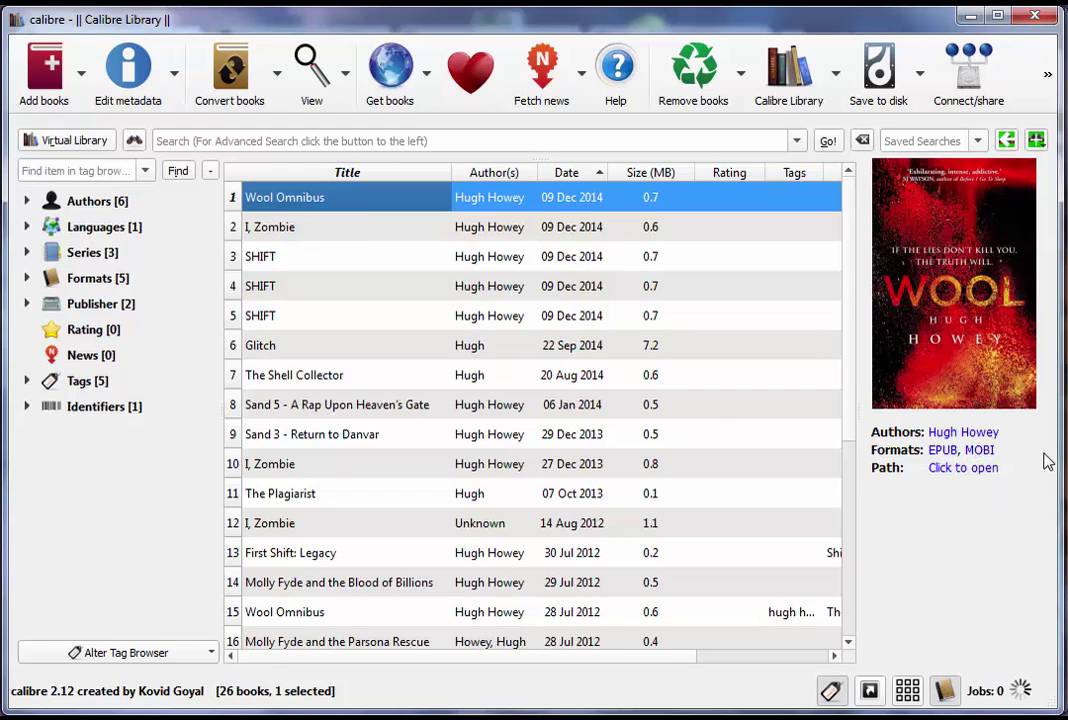
- Switch to the browser's Kindle Direct Publishing title setup page and go to its Upload Your Book File section
click(973, 17)
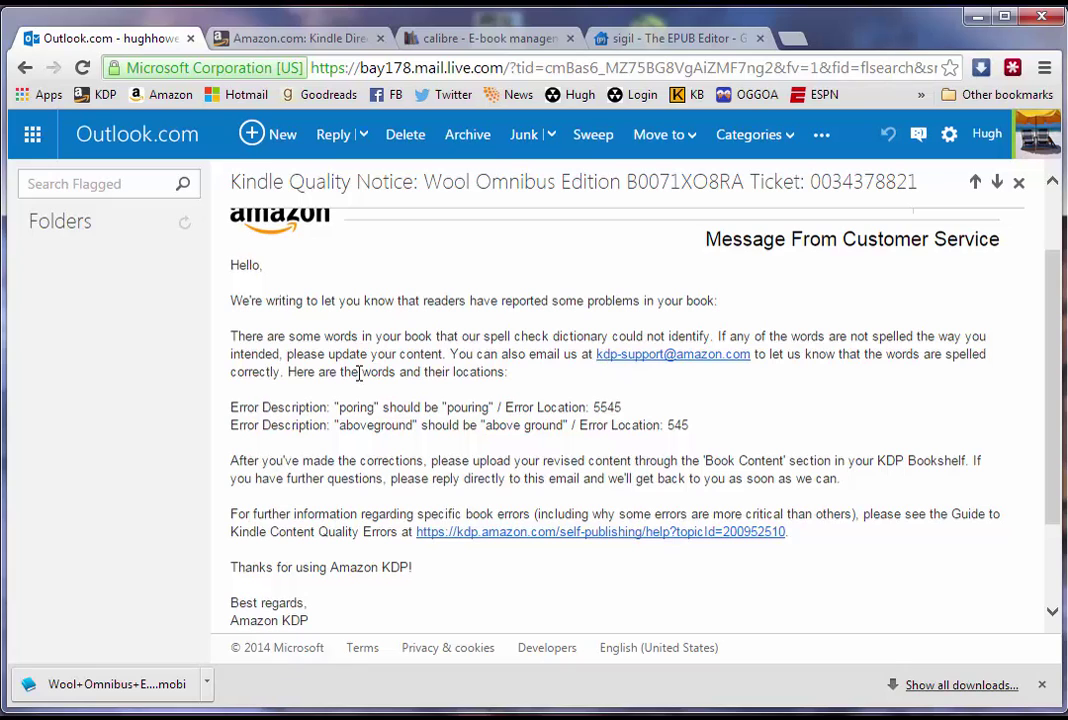
click(271, 40)
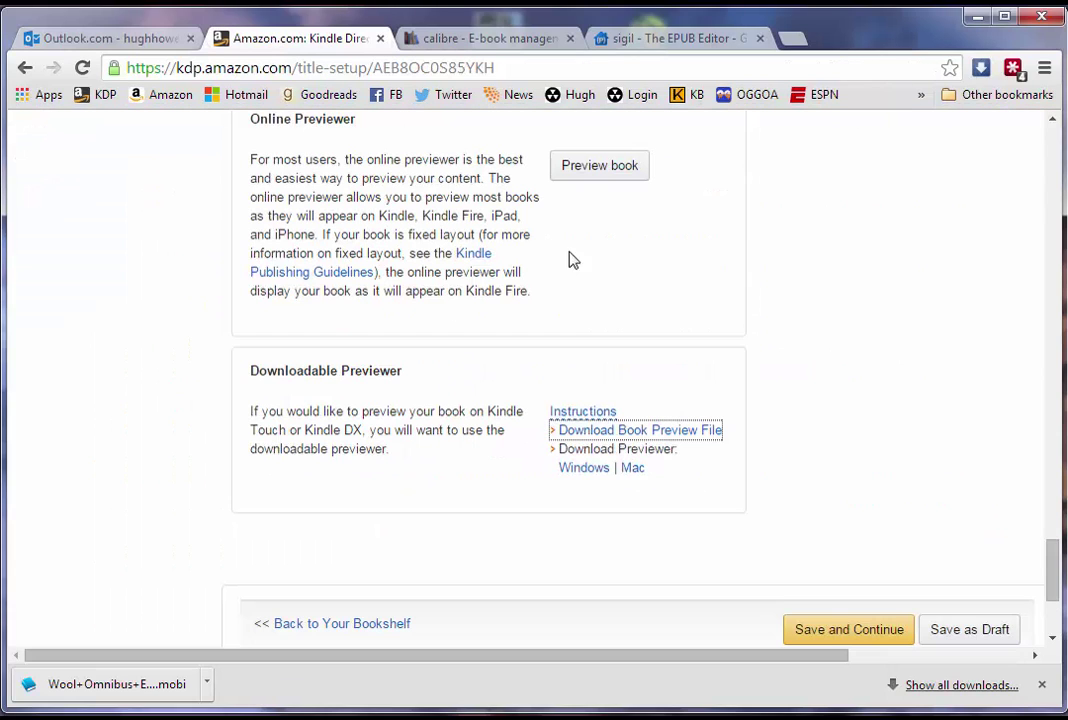
scroll(446, 298, up, 7)
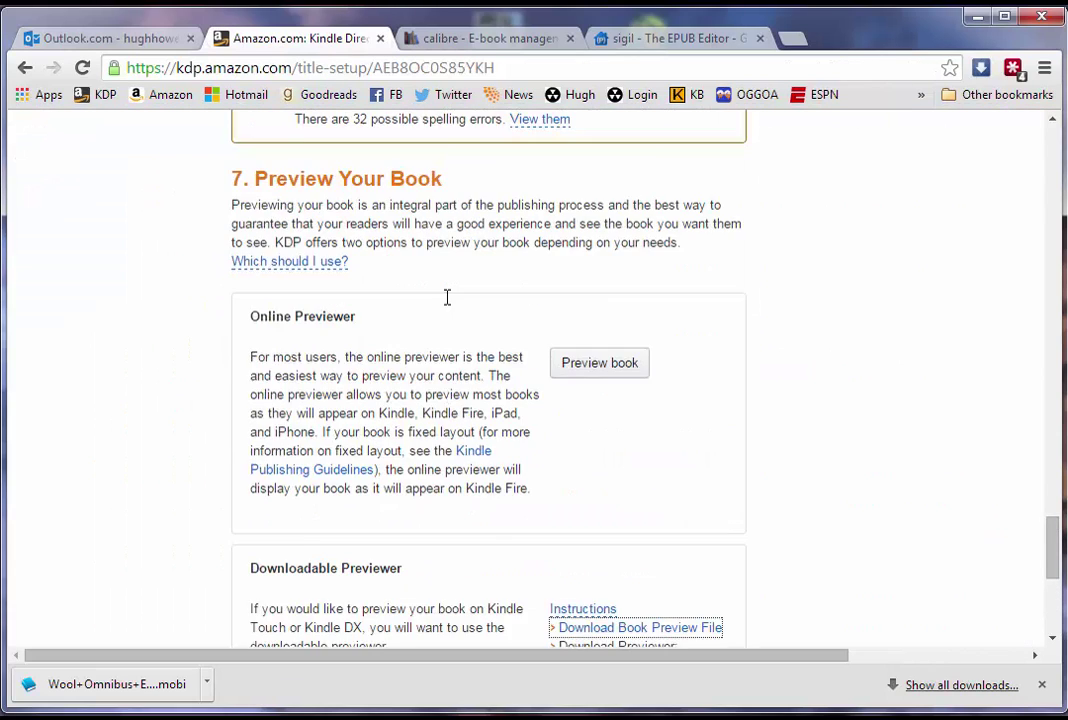
scroll(468, 312, up, 3)
scroll(470, 317, down, 2)
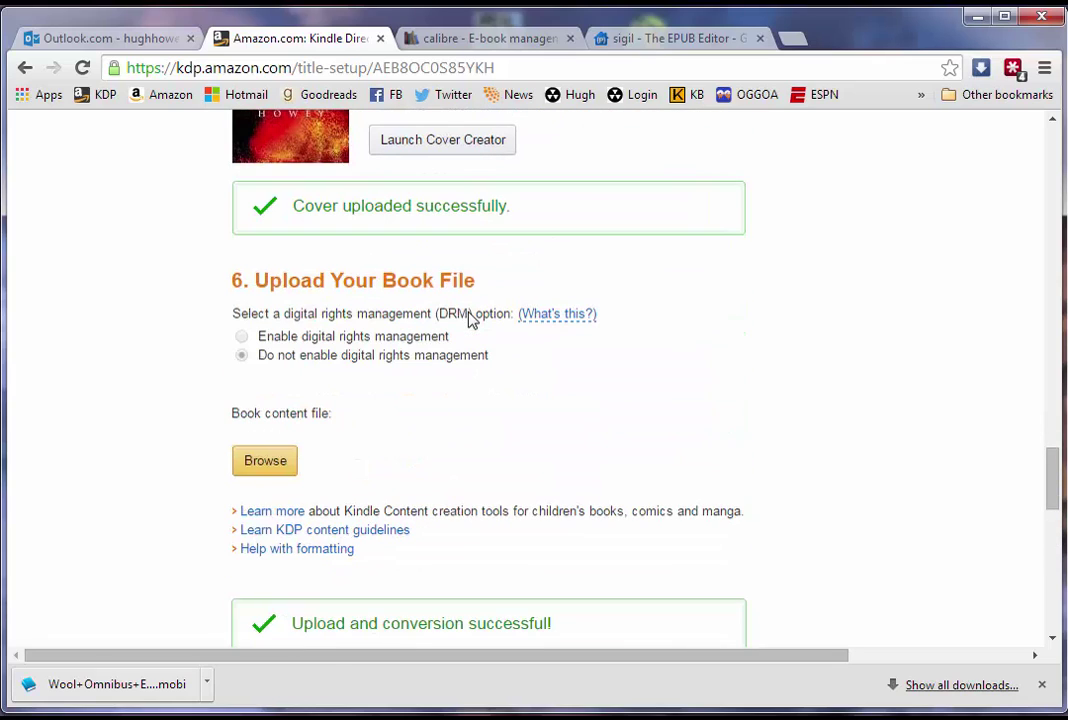
triple_click(313, 413)
click(313, 413)
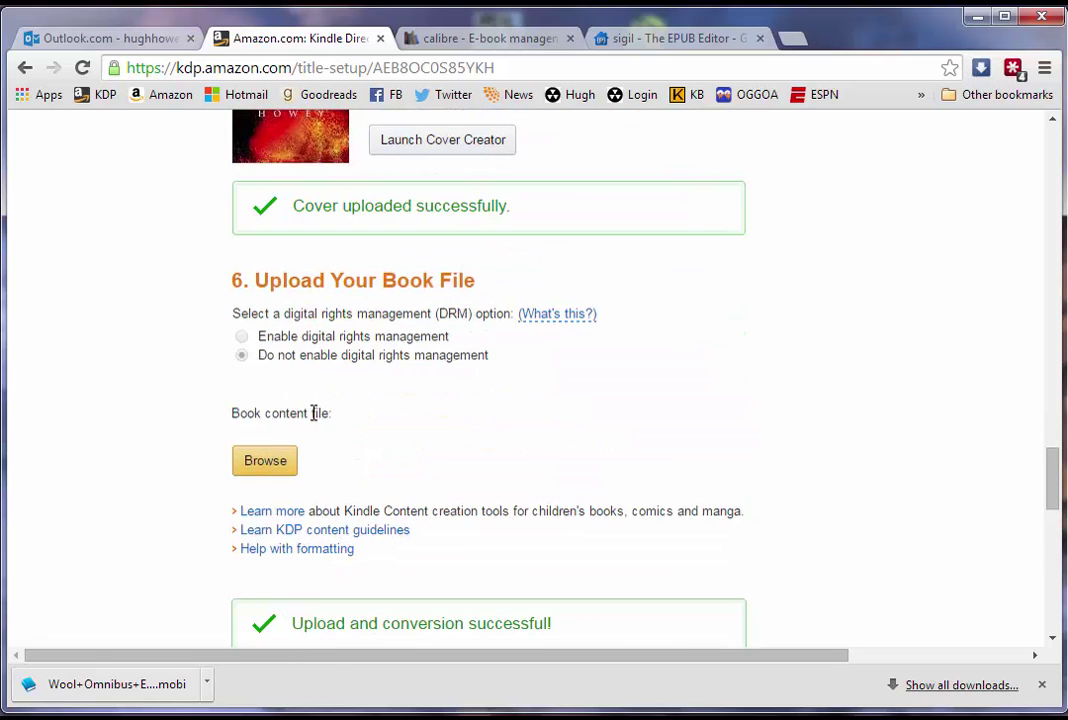
- Browse for the book content file, select the MOBI in the Wool Omnibus (108) folder, and close the file chooser without uploading
click(264, 463)
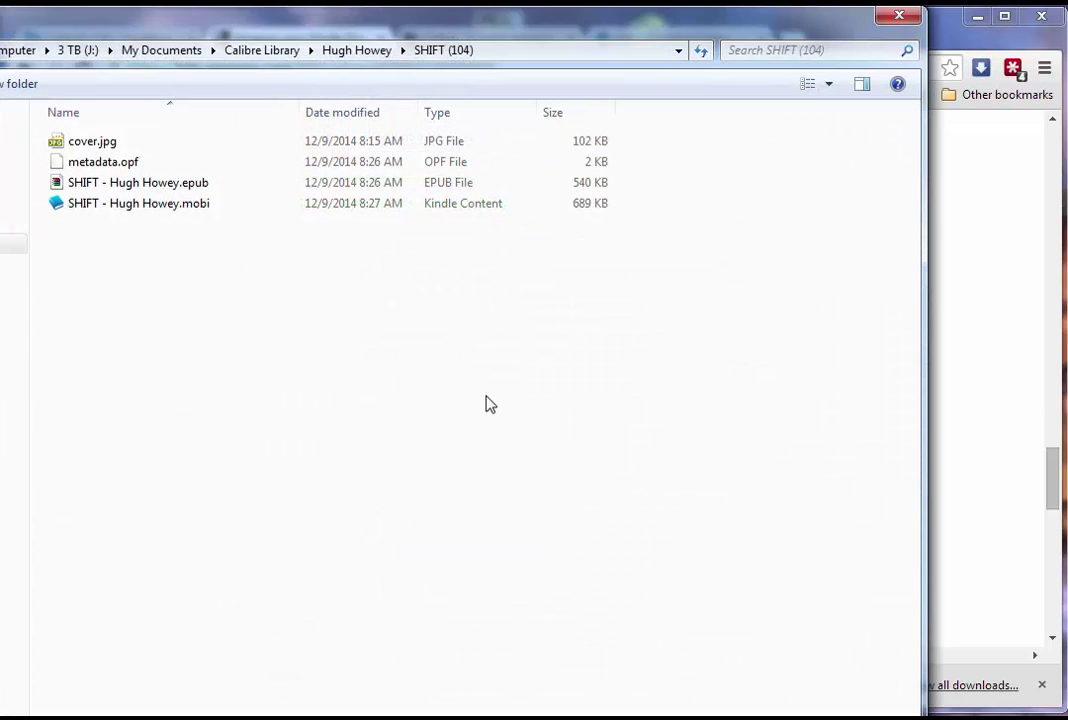
click(355, 50)
double_click(120, 473)
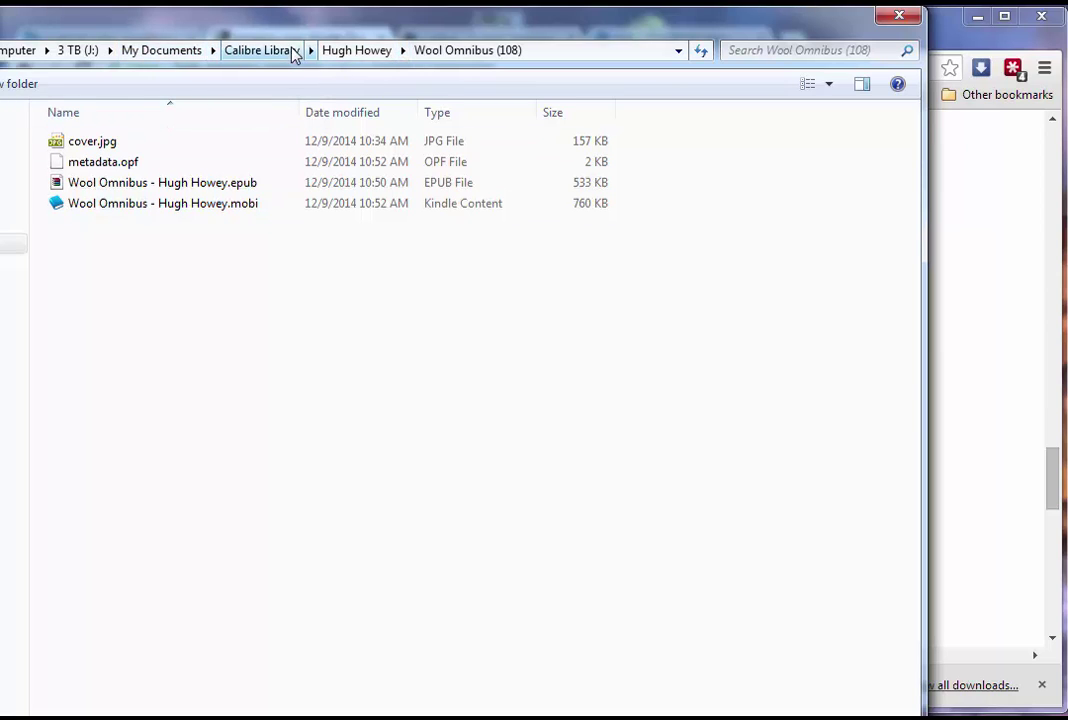
click(150, 213)
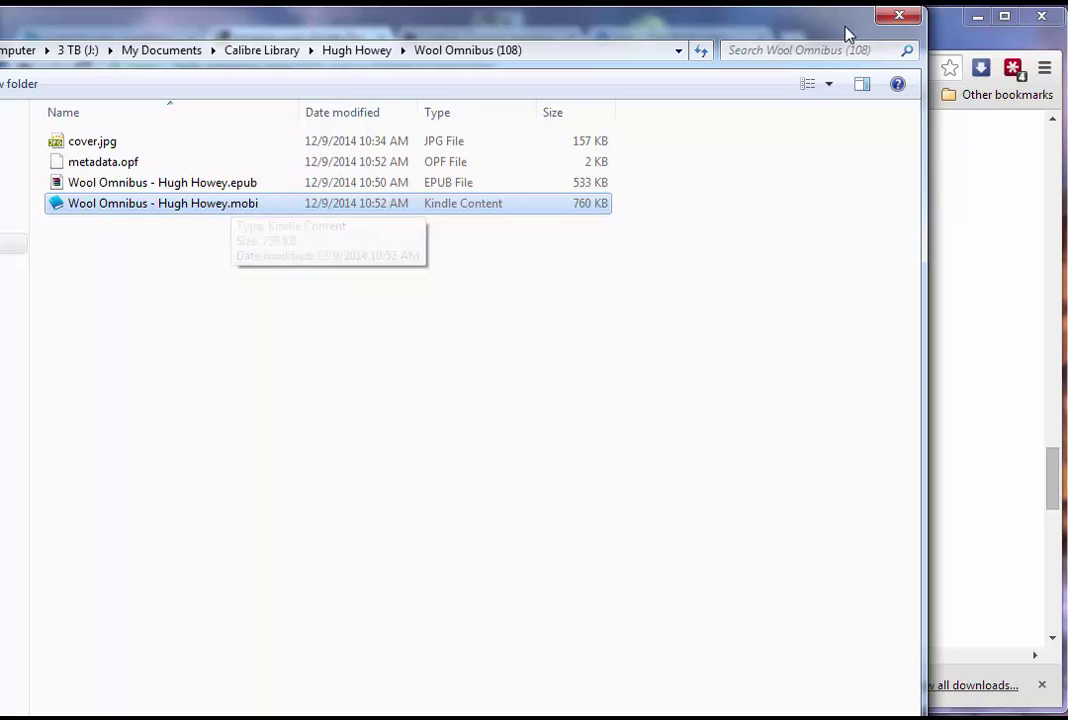
click(899, 15)
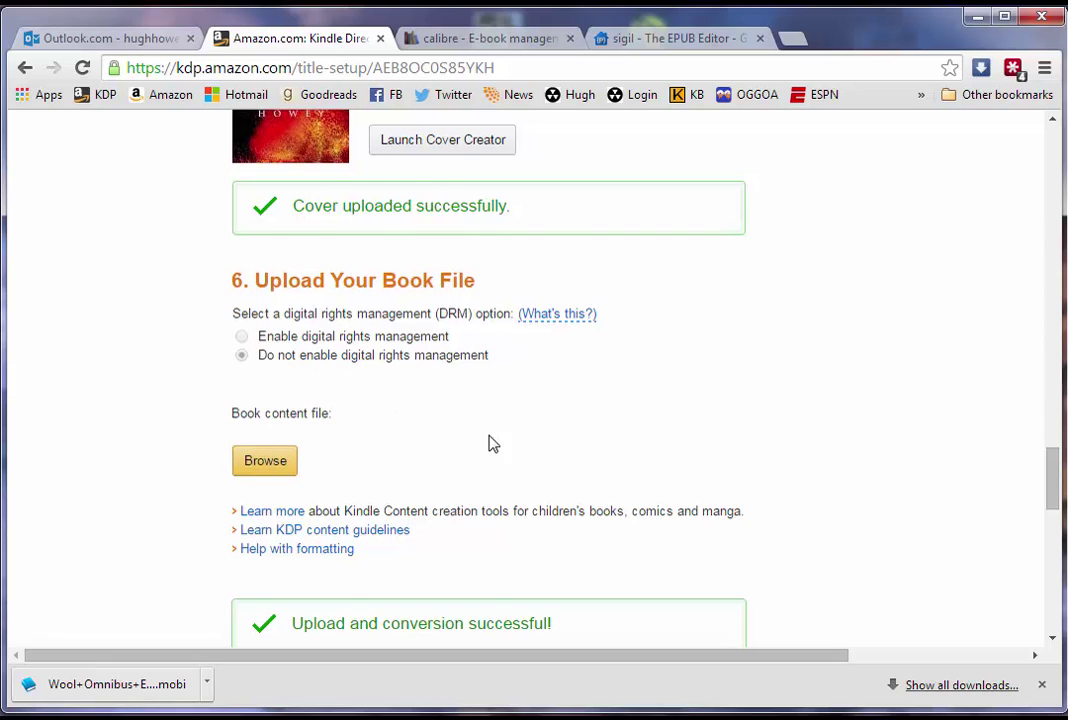
- Save the book details at the end of the title setup page and continue to Rights & Pricing
scroll(470, 460, down, 1)
scroll(580, 400, down, 5)
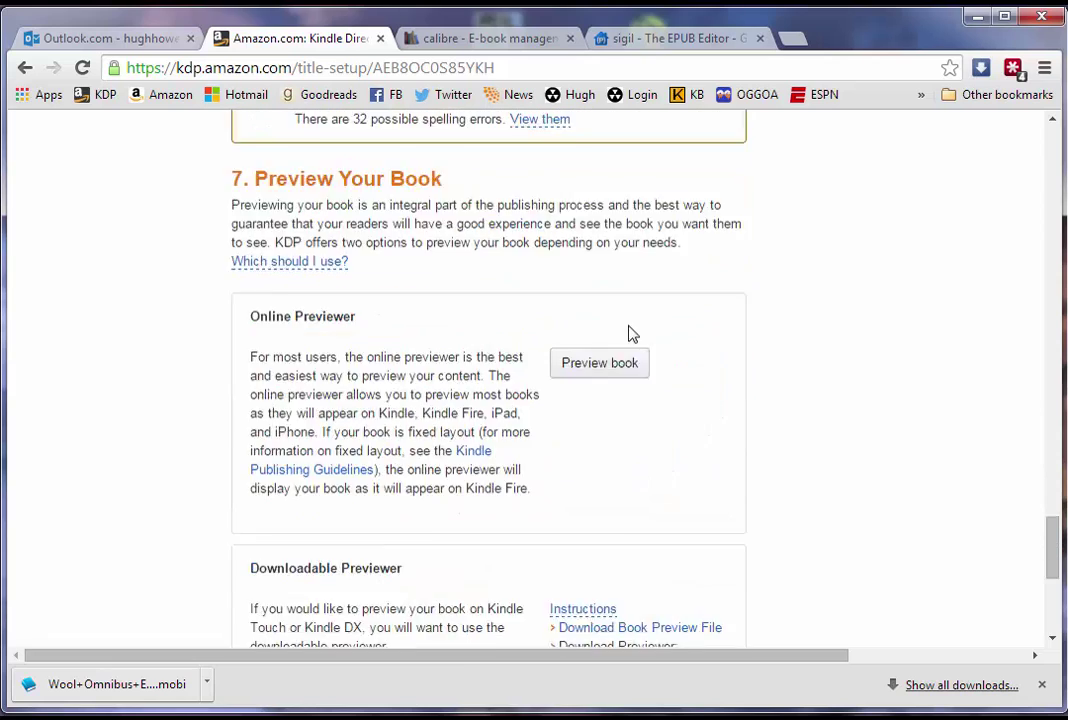
scroll(630, 333, down, 4)
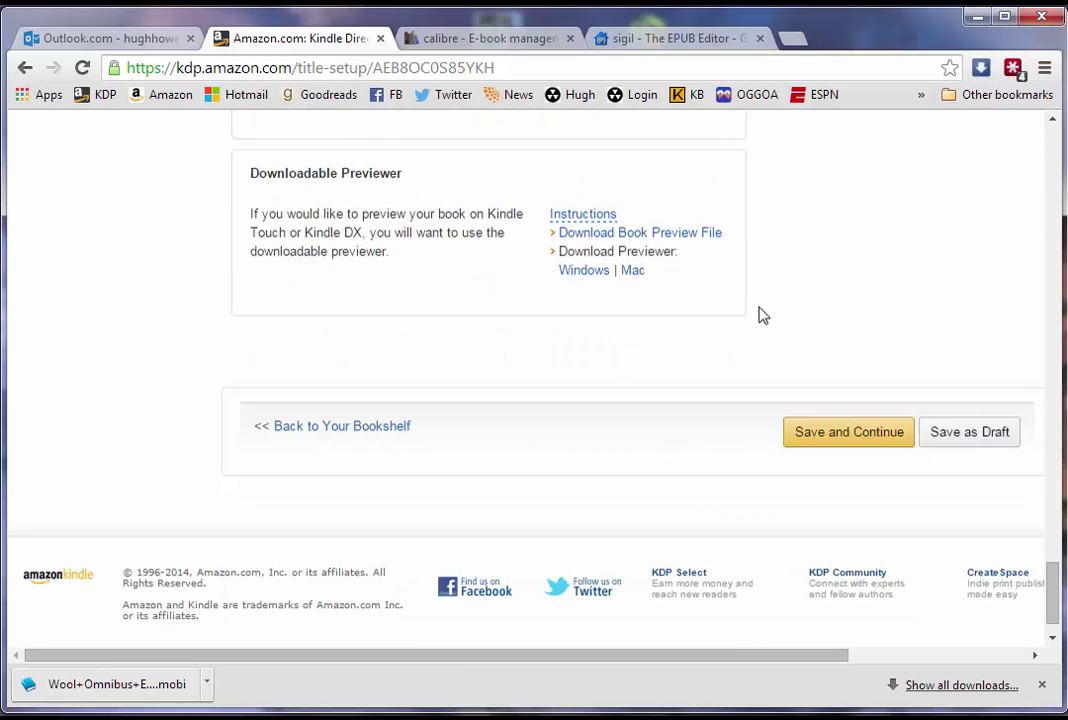
click(839, 432)
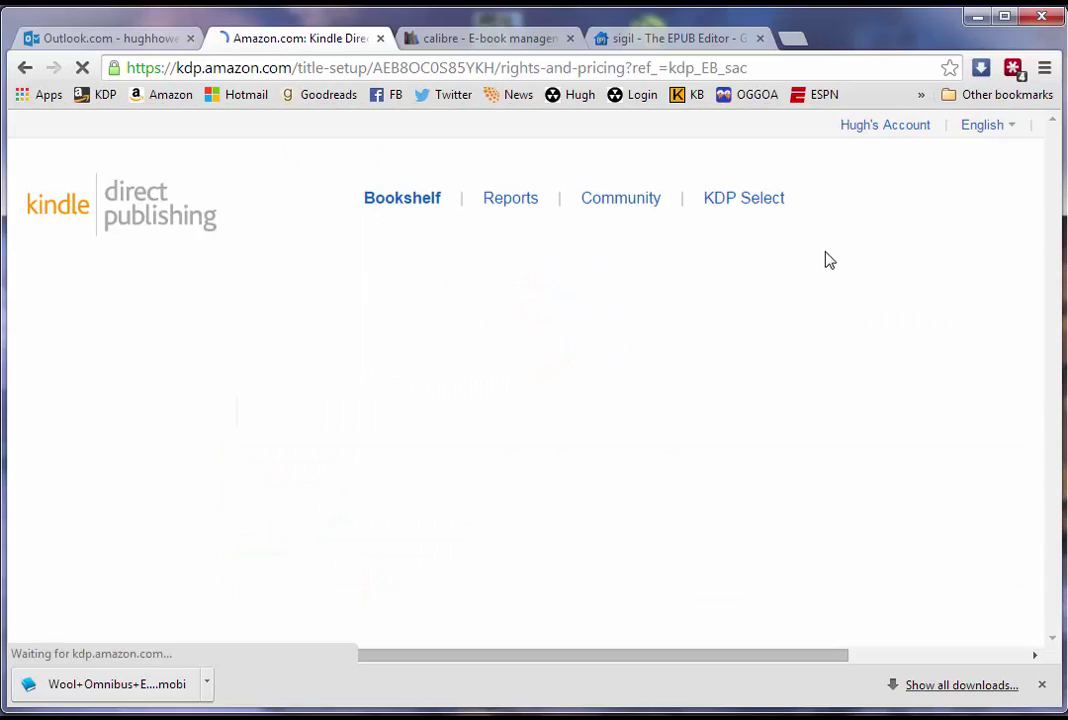
- Tick the publishing rights and Terms and Conditions confirmation at the end of Rights & Pricing, and return to the page's beginning
scroll(820, 498, down, 2)
scroll(896, 276, down, 20)
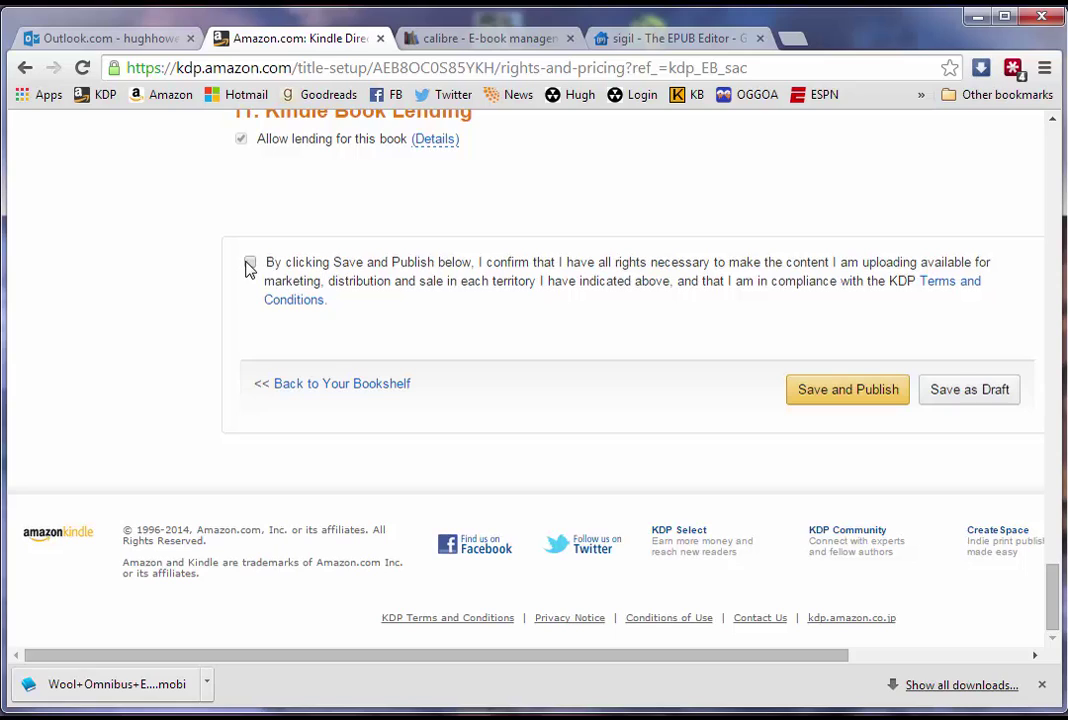
click(249, 264)
scroll(1062, 515, up, 2)
scroll(1062, 515, up, 15)
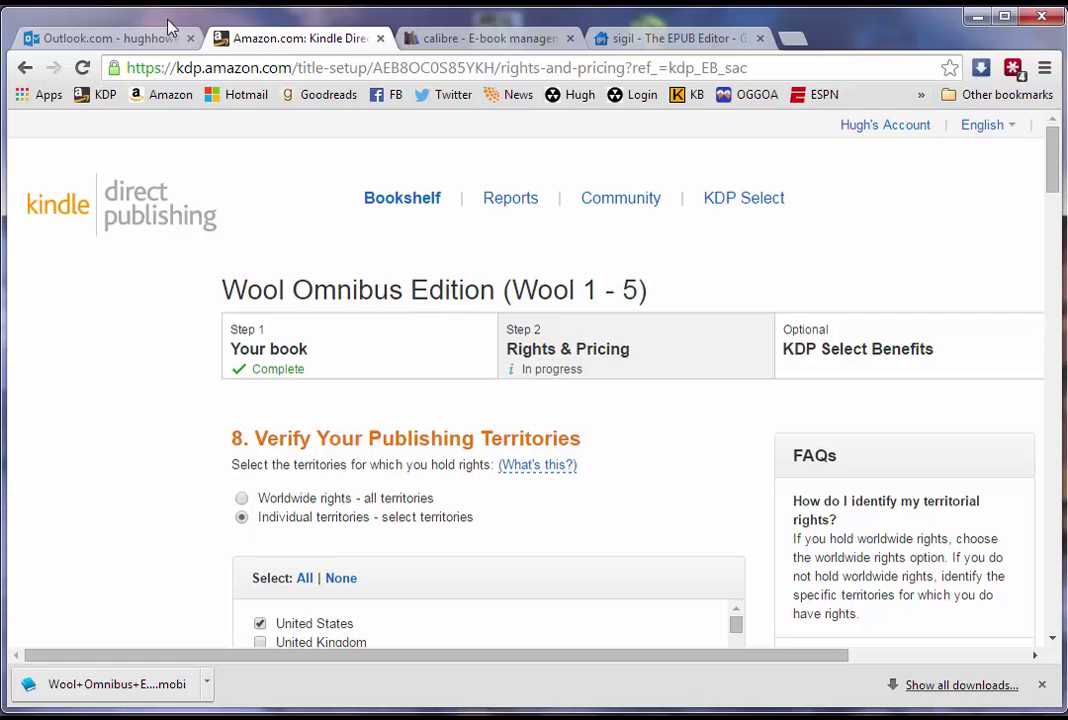
- Review Amazon's Kindle Quality Notice email, the calibre website and the Sigil project page in the other browser pages
click(100, 37)
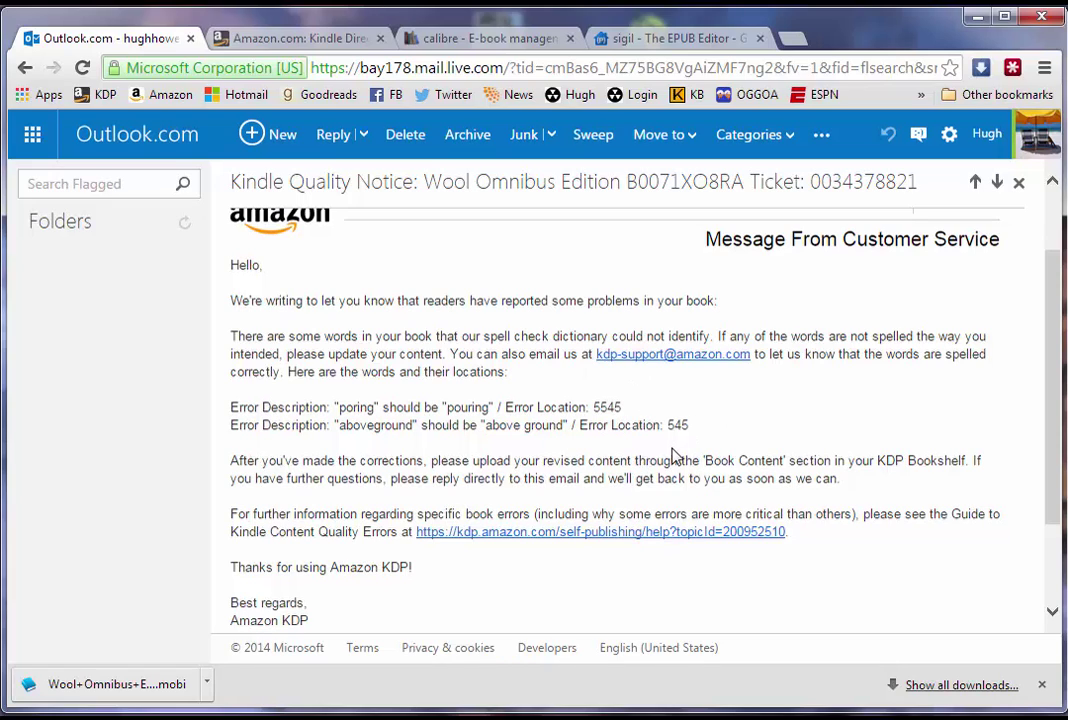
click(467, 42)
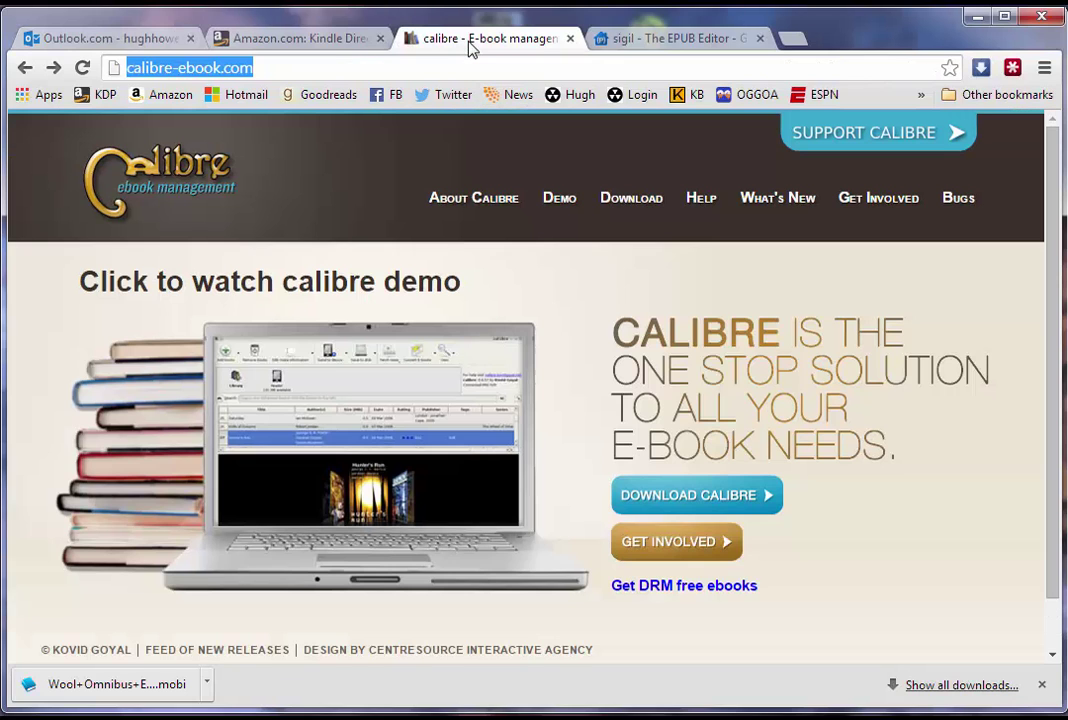
click(702, 47)
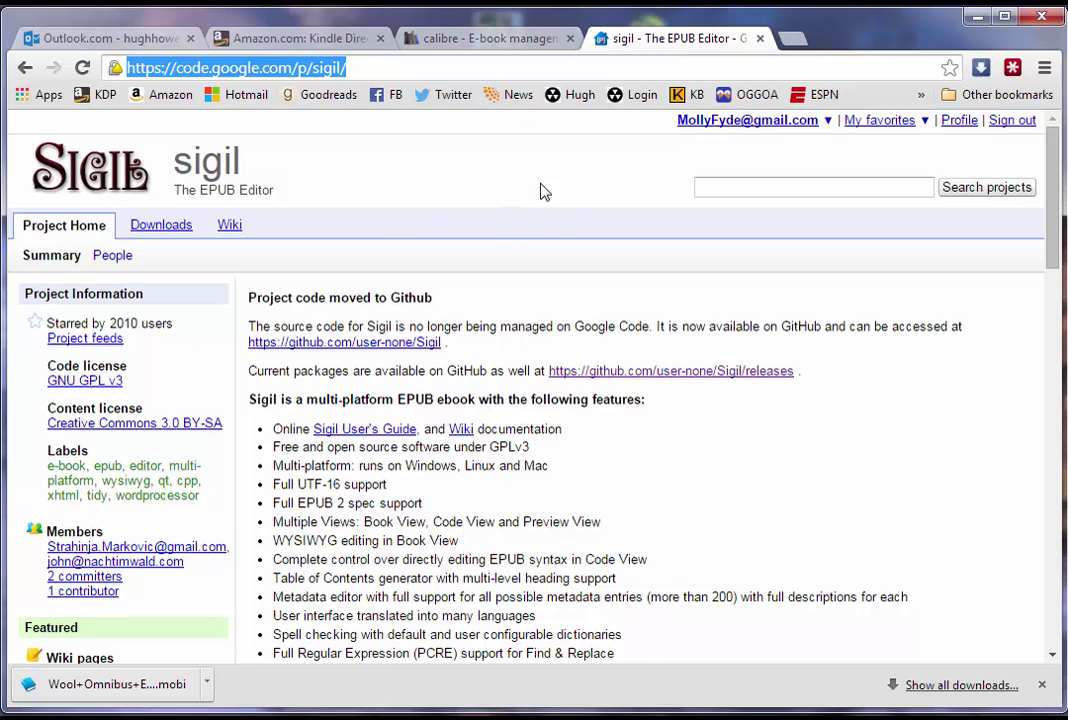
click(470, 40)
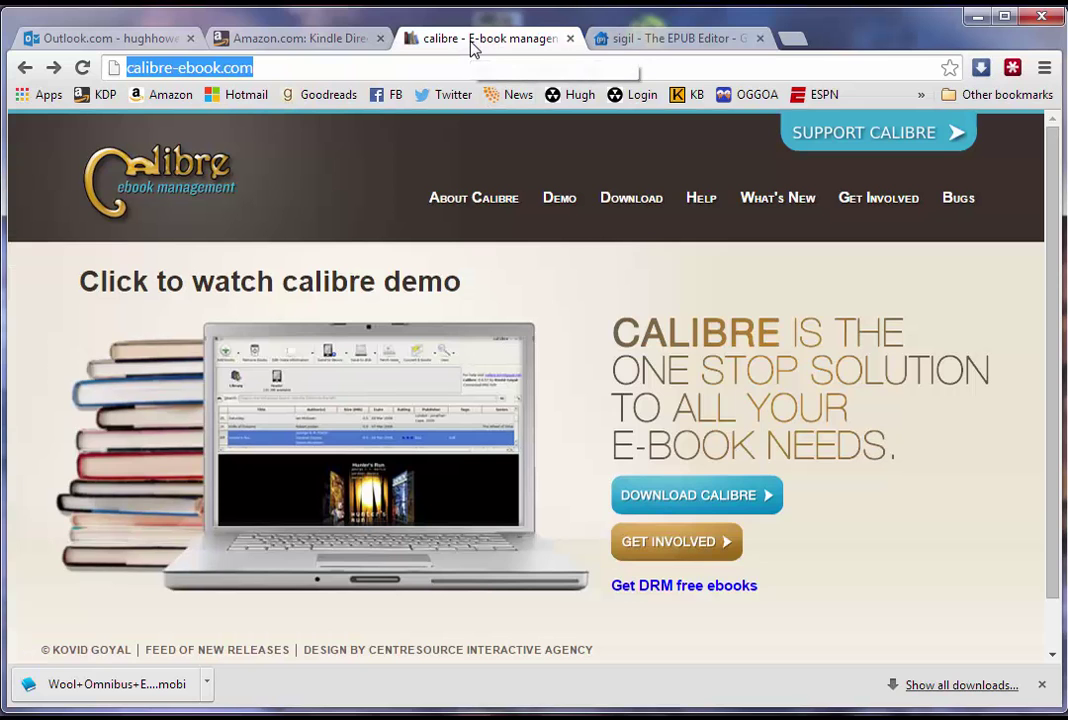